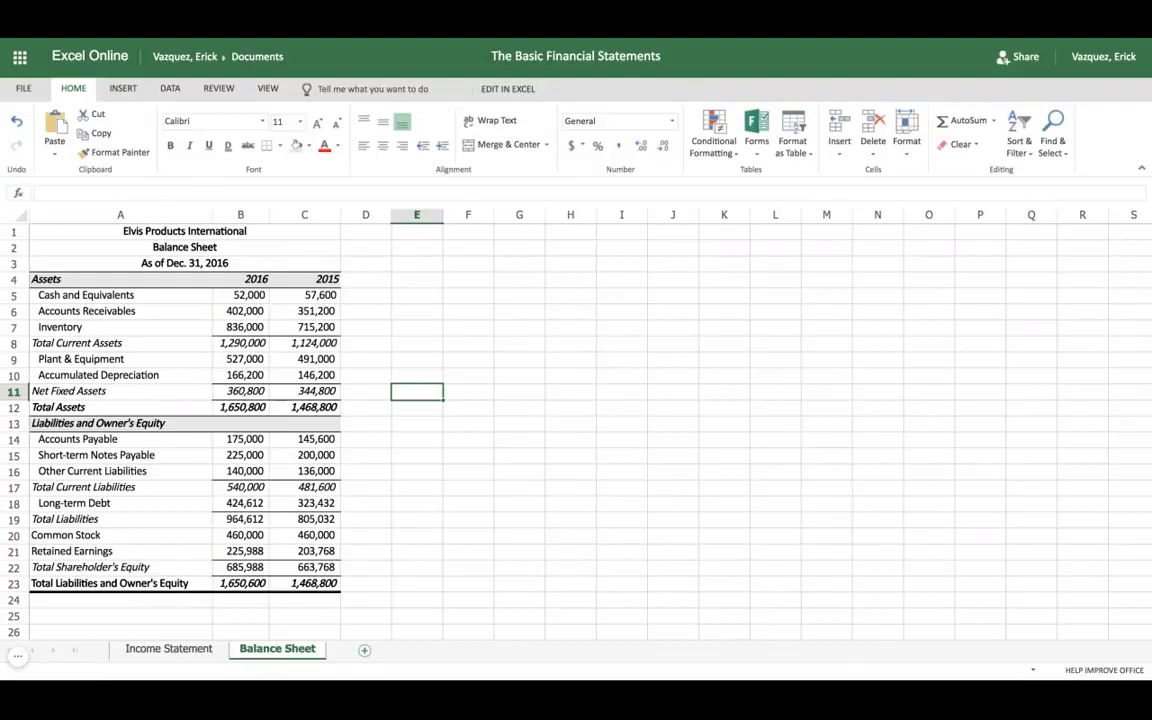
Step: Review the Income Statement sheet, then return to the Balance Sheet
left_click(196, 651)
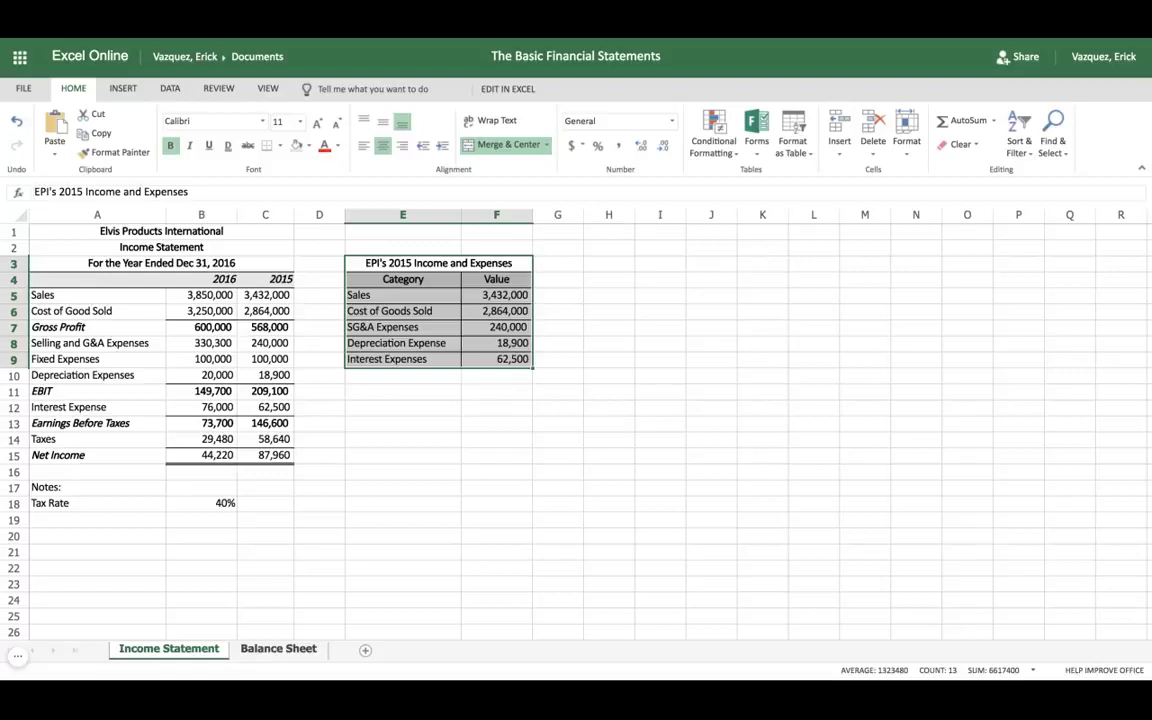
key("ctrl+Page_Down")
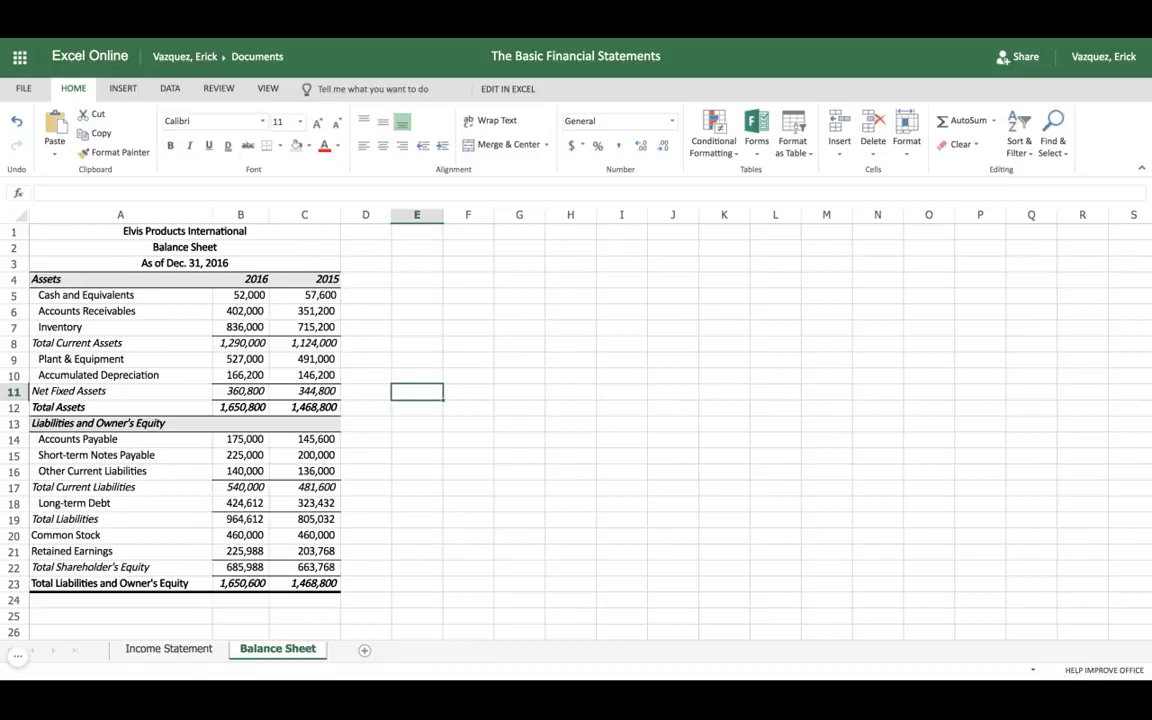
Step: Add a new sheet and enter 'Elvis Products Internationl' in A1 of Sheet1
left_click(364, 650)
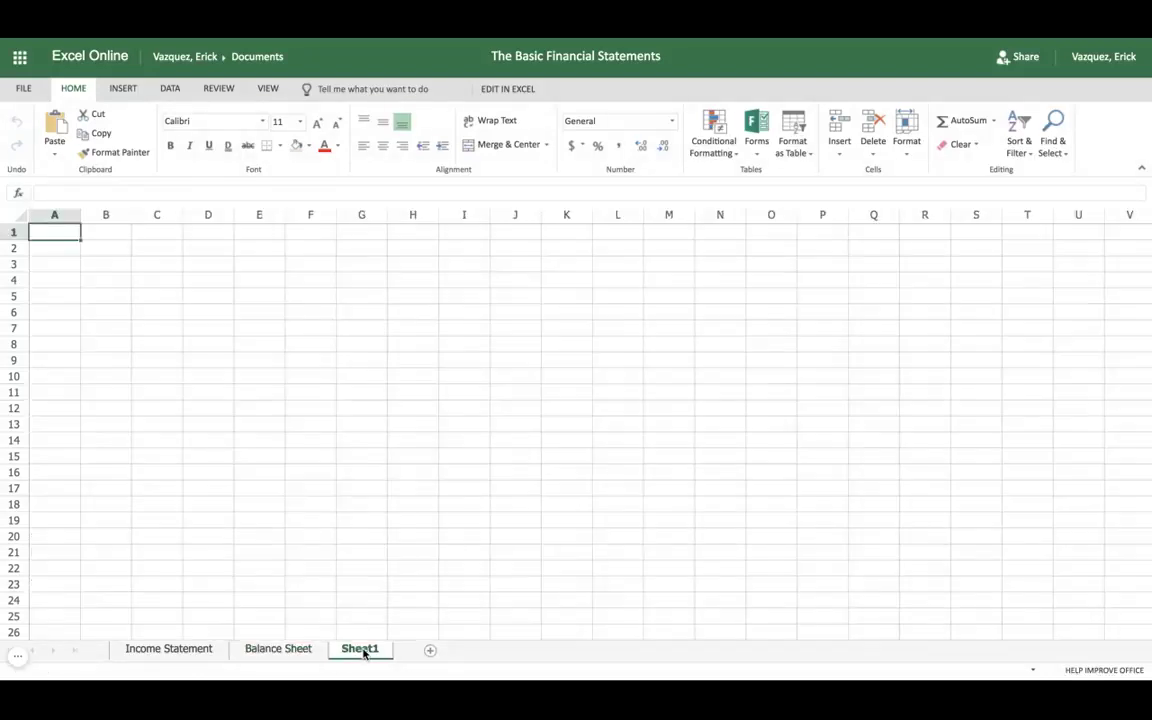
left_click(294, 650)
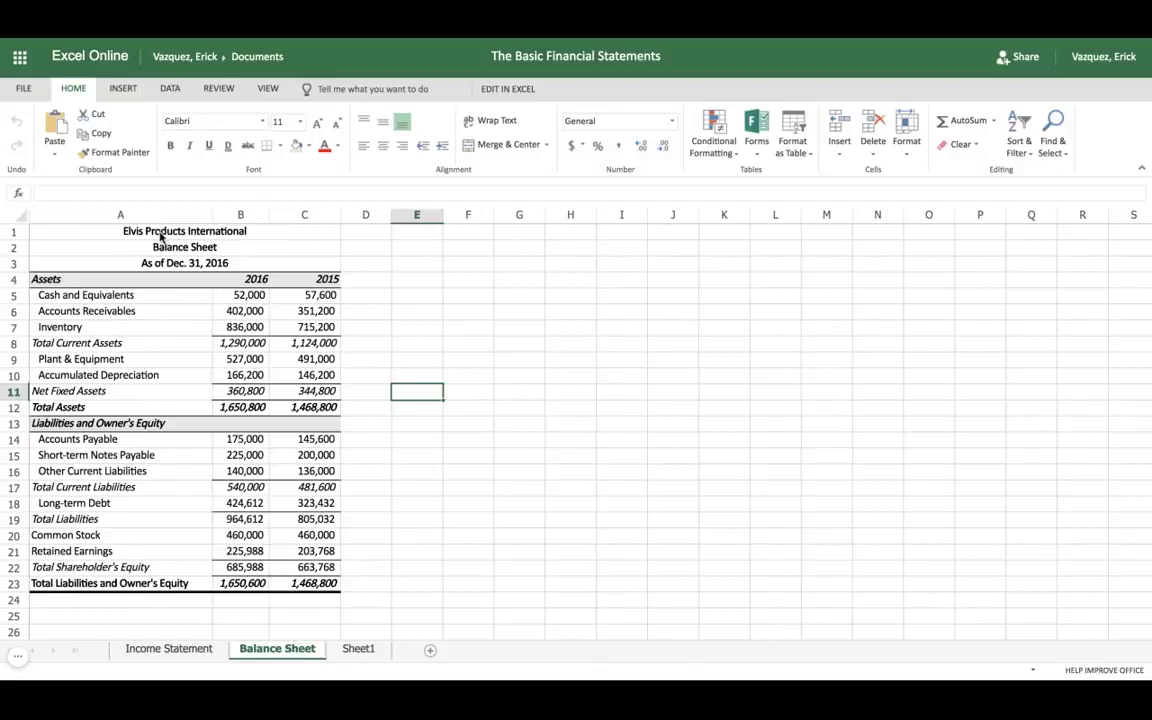
left_click(360, 649)
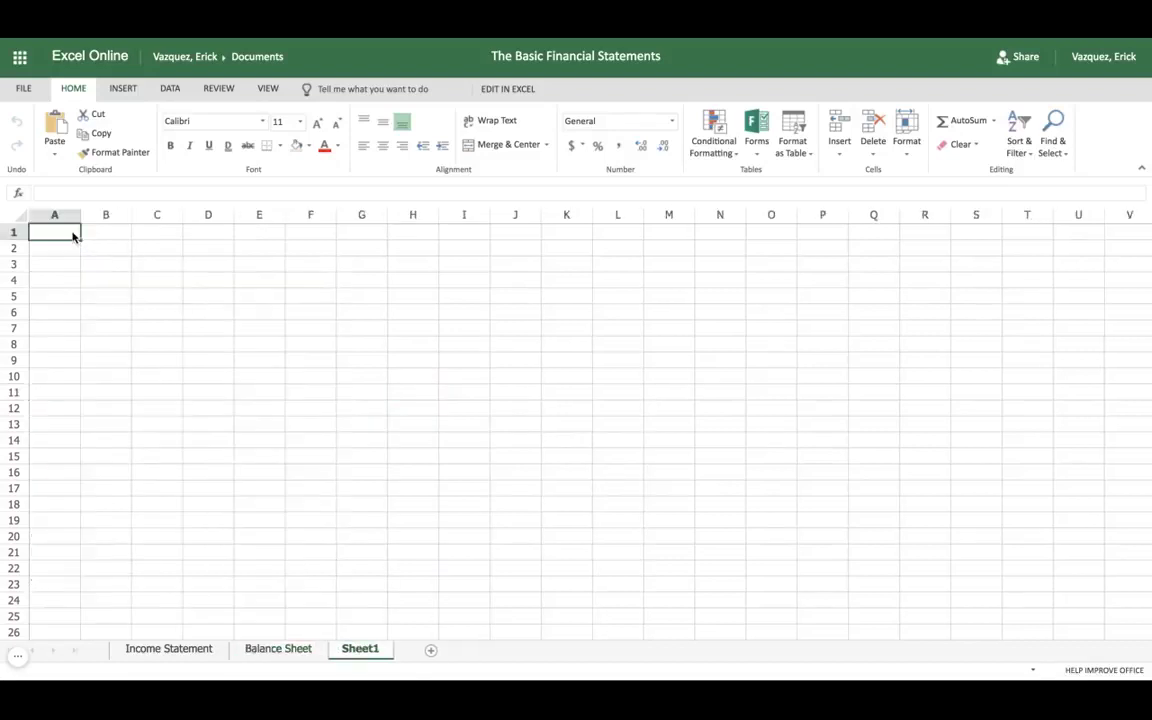
type("Elvis")
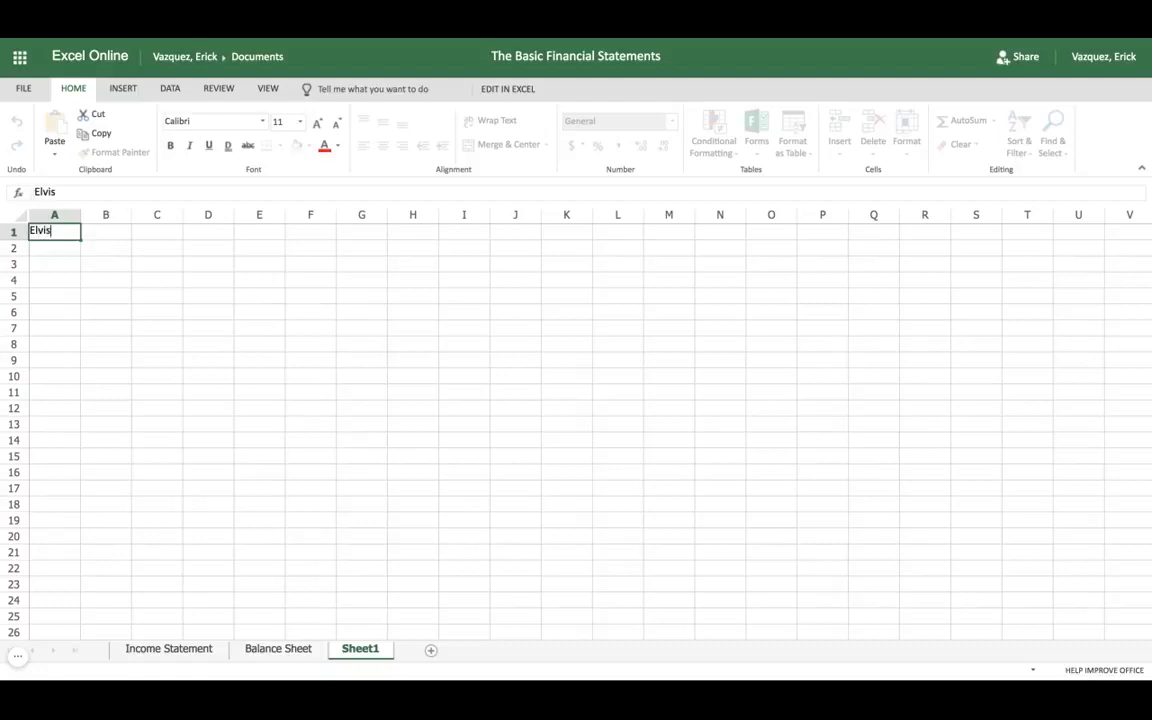
type(" Produc")
type("ts Inter")
type("nationl")
key("Return")
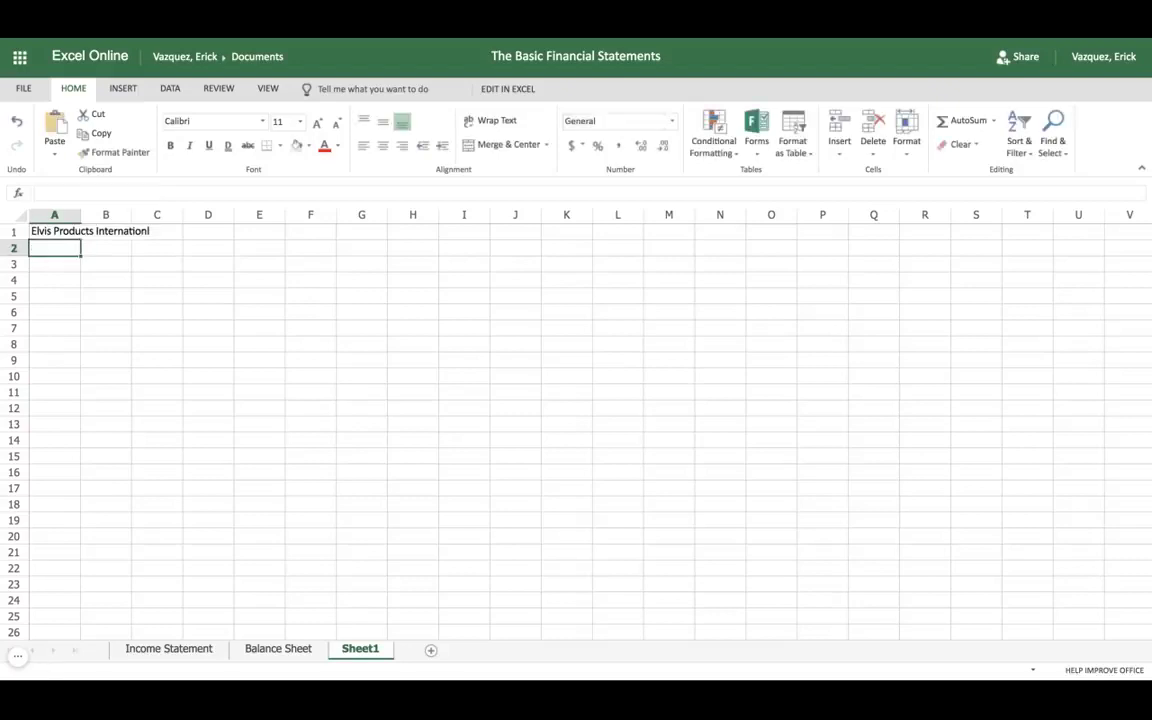
Step: Enter 'Balance Sheet' in A2 and 'As of Dec. 31, 2016' in A3
type("Balan")
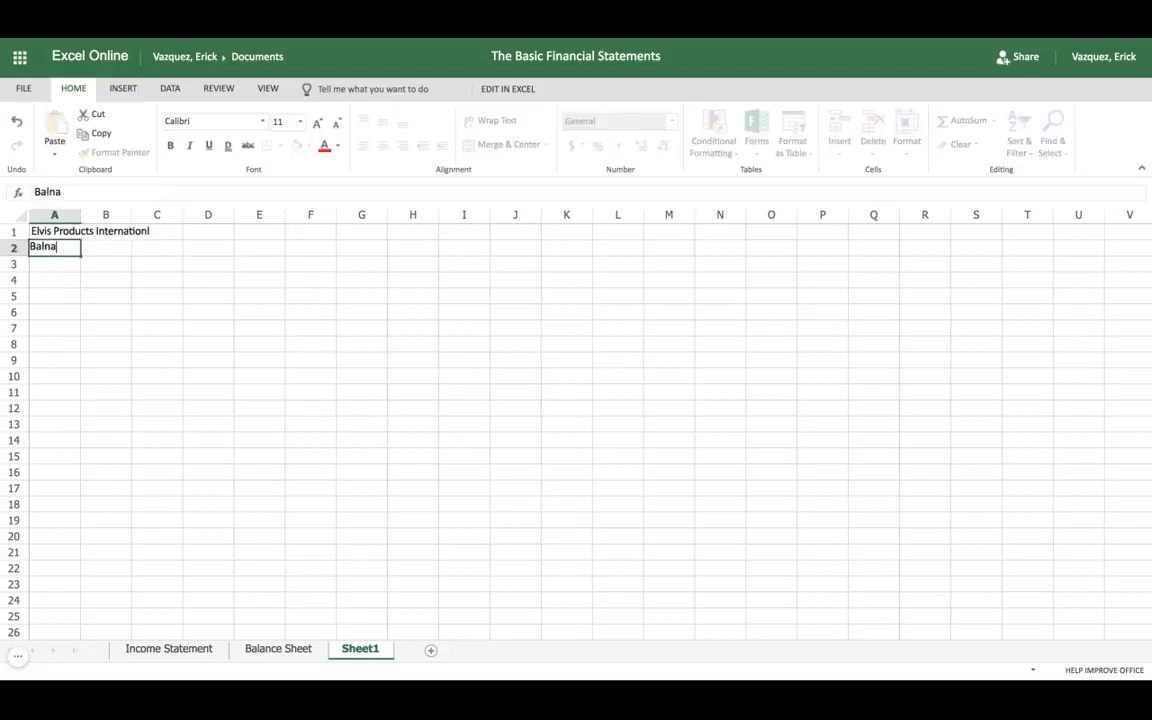
key("BackSpace")
type("ance Sh")
type("eet")
key("Return")
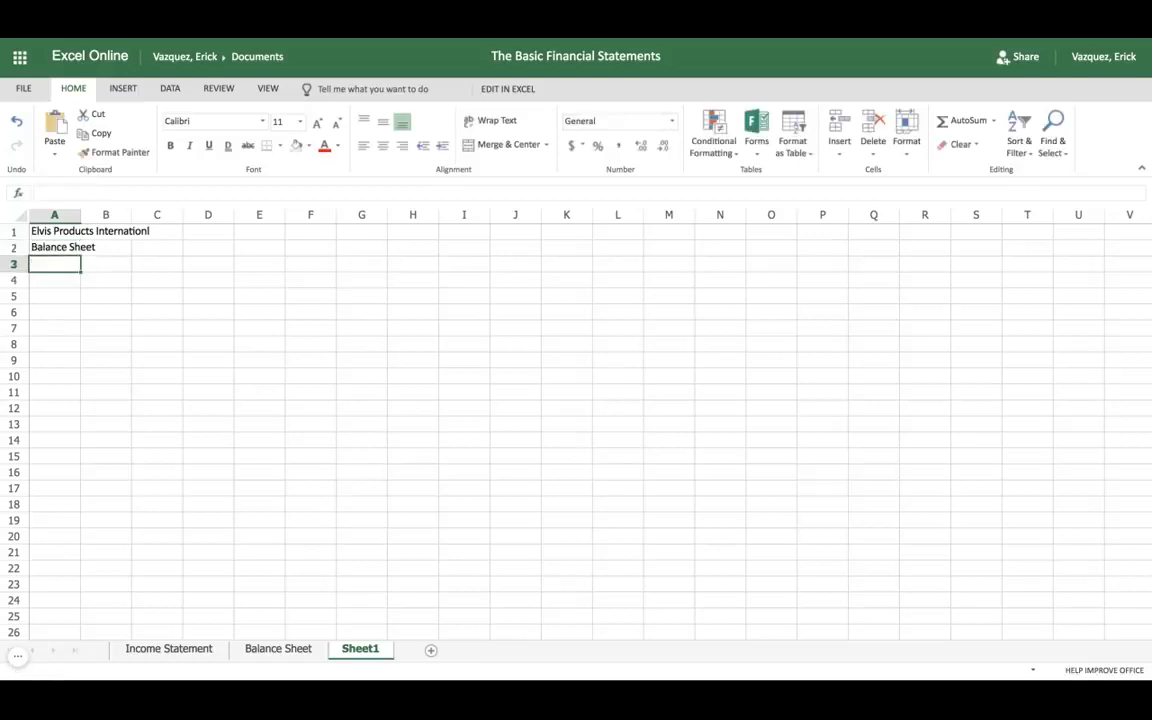
left_click(275, 648)
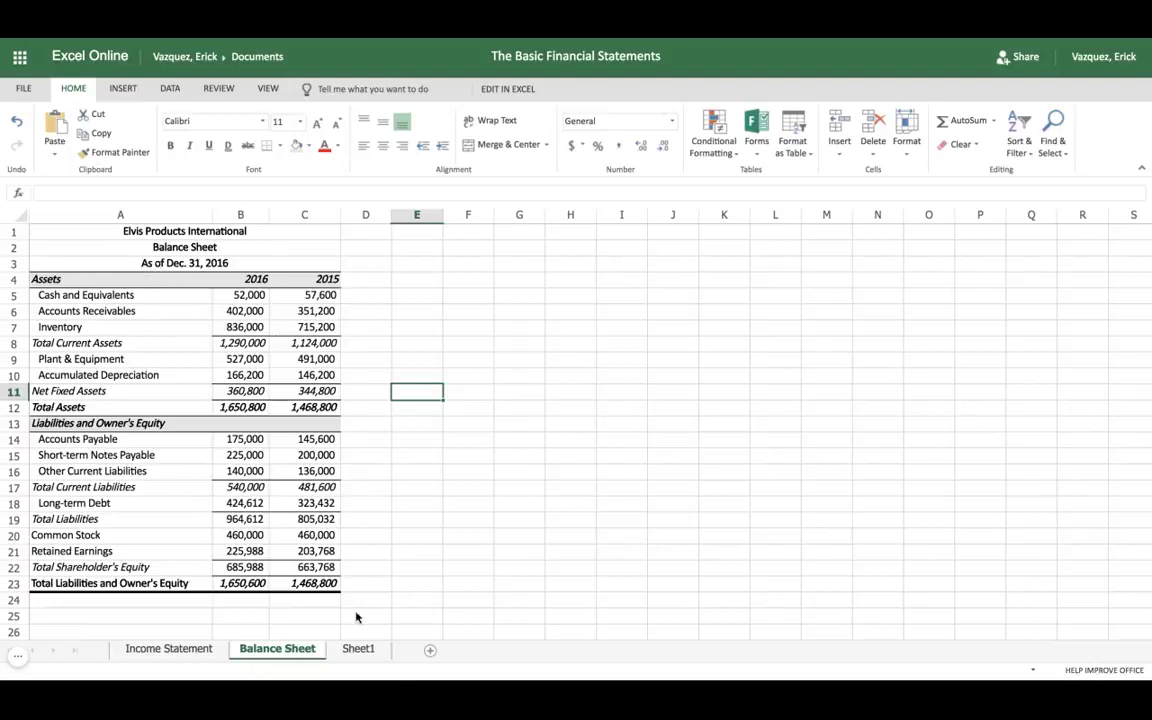
left_click(360, 649)
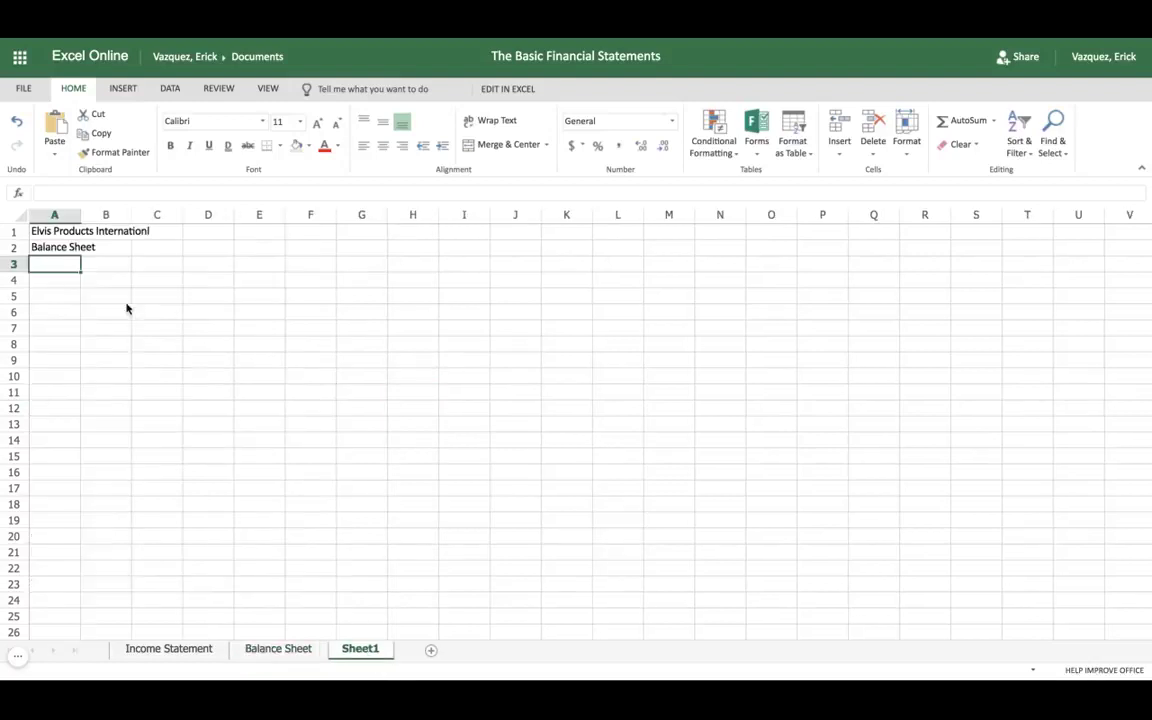
type("As")
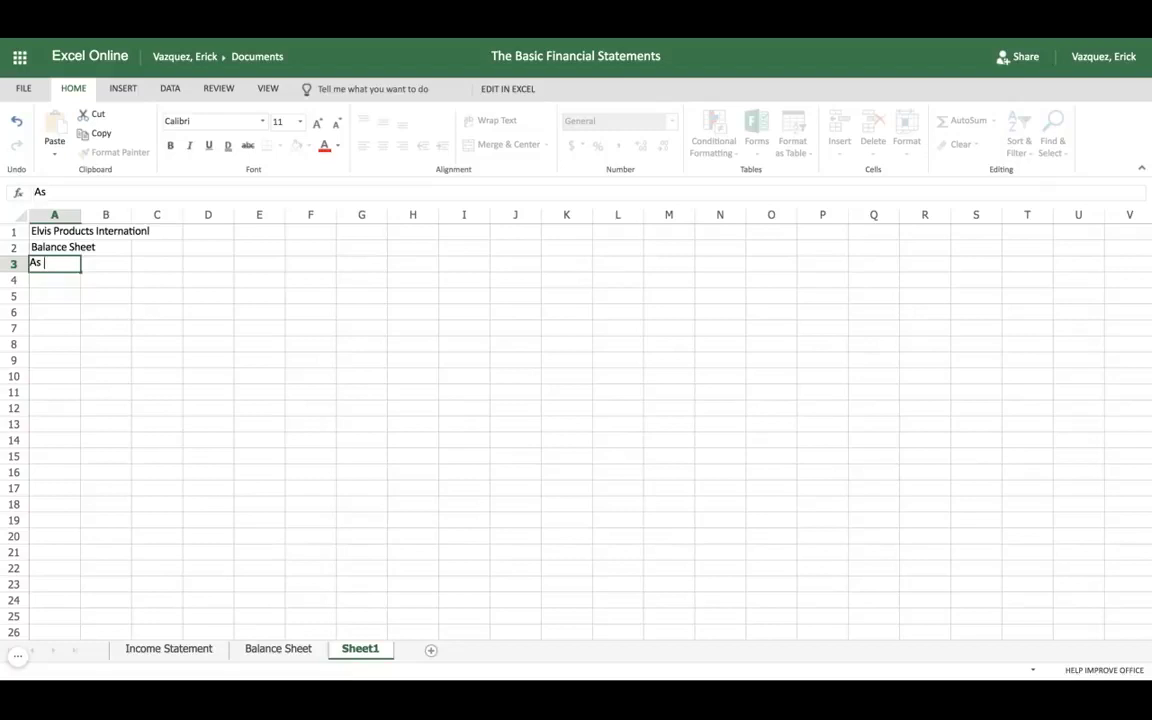
type(" of De")
type("c. 31")
type(", 2016")
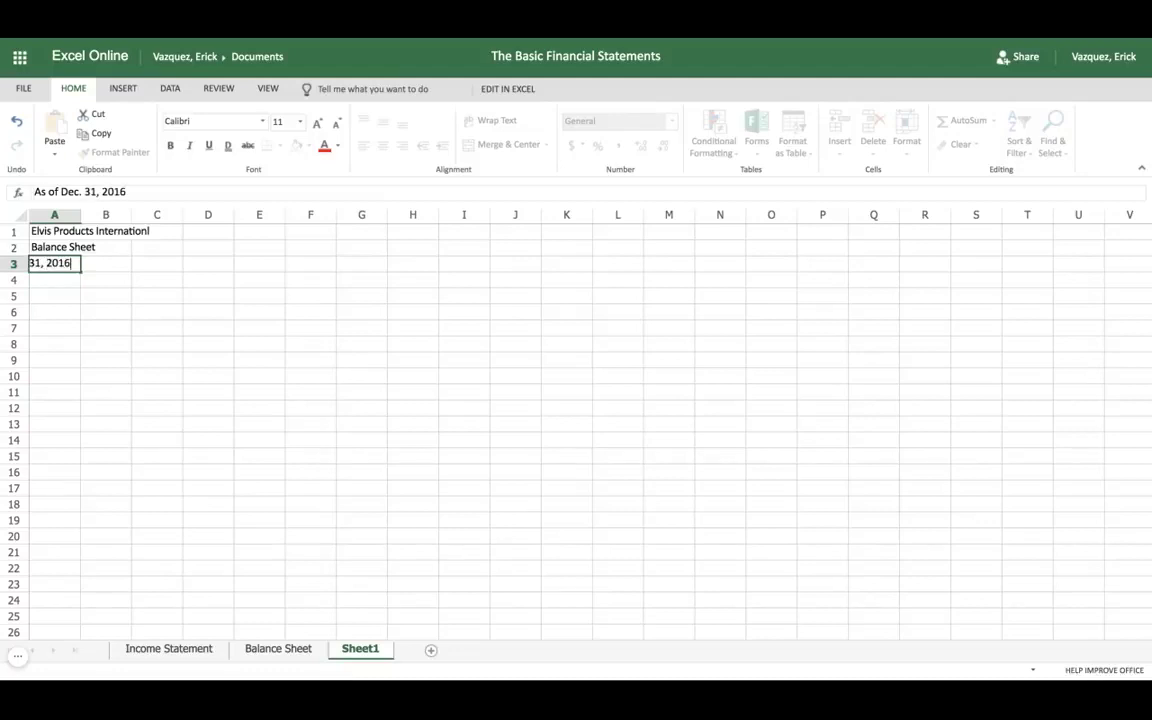
key("Return")
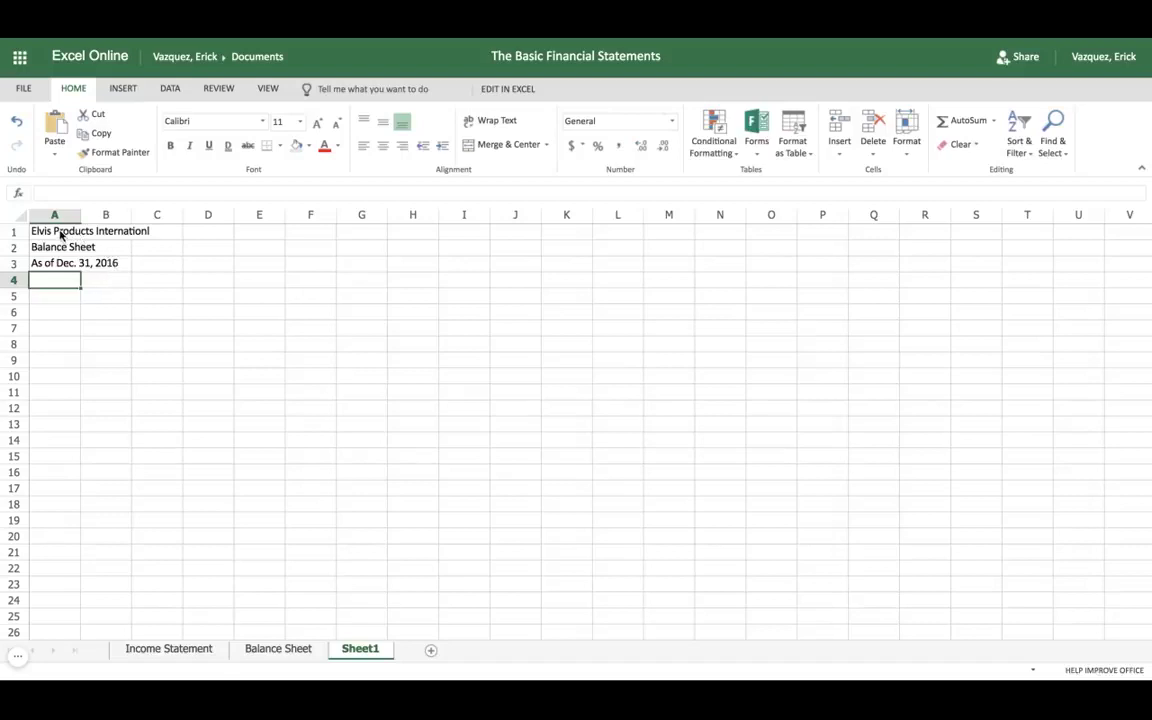
Step: Merge A1:C3 across and centre the titles, then return to the Balance Sheet
left_click(58, 232)
key("shift+Right")
key("shift+Down")
key("shift+Right")
key("shift+Down")
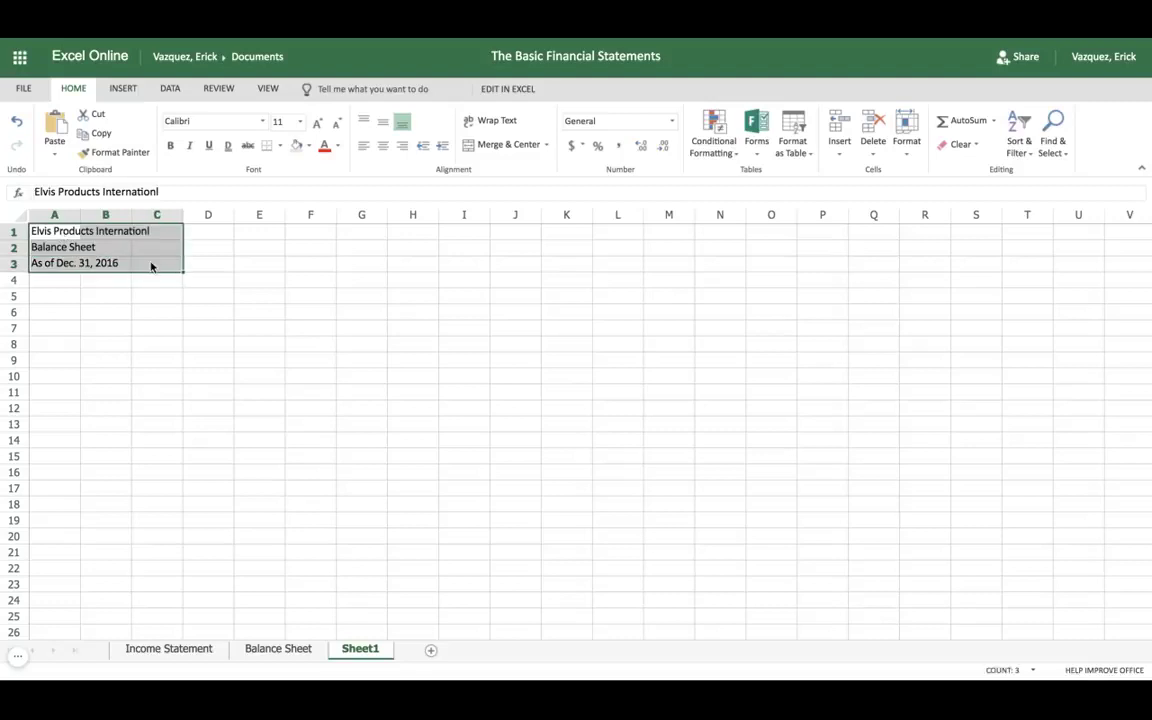
left_click(545, 147)
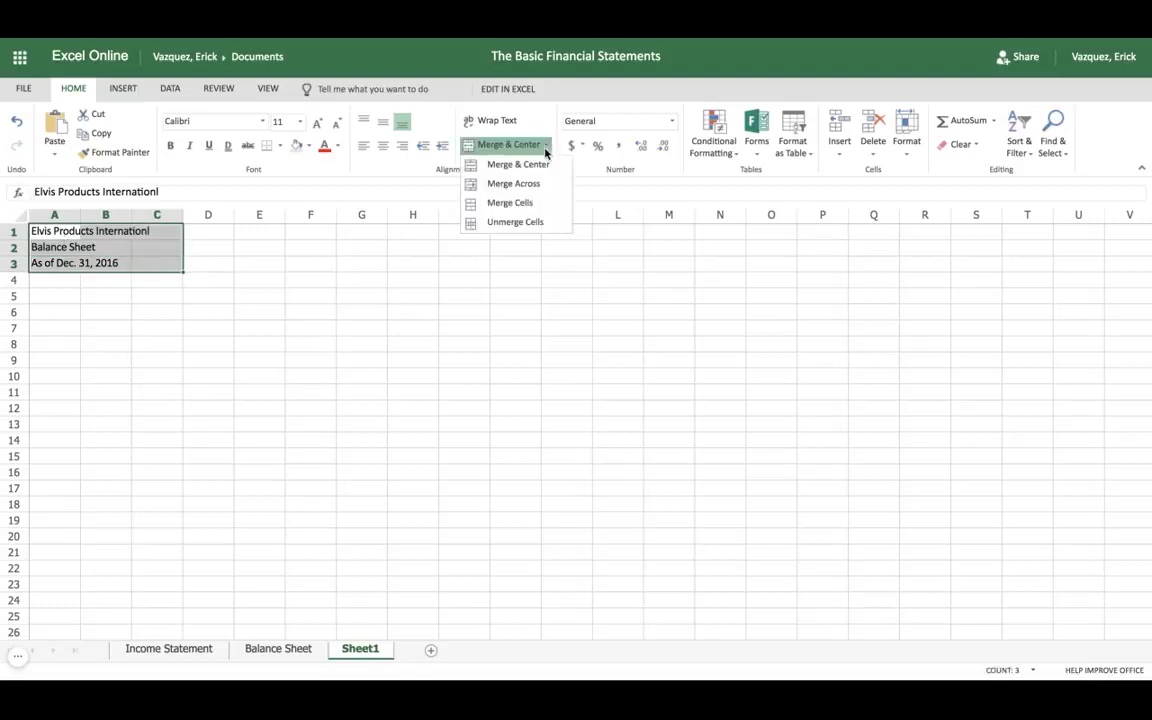
left_click(541, 184)
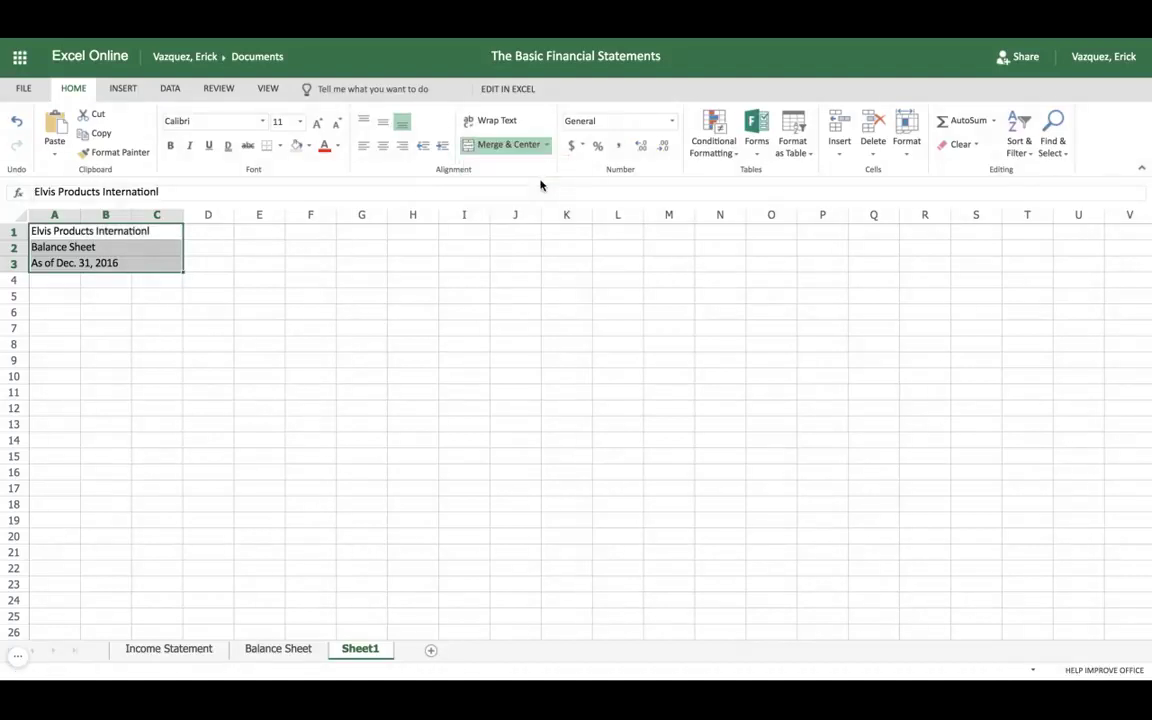
left_click(386, 147)
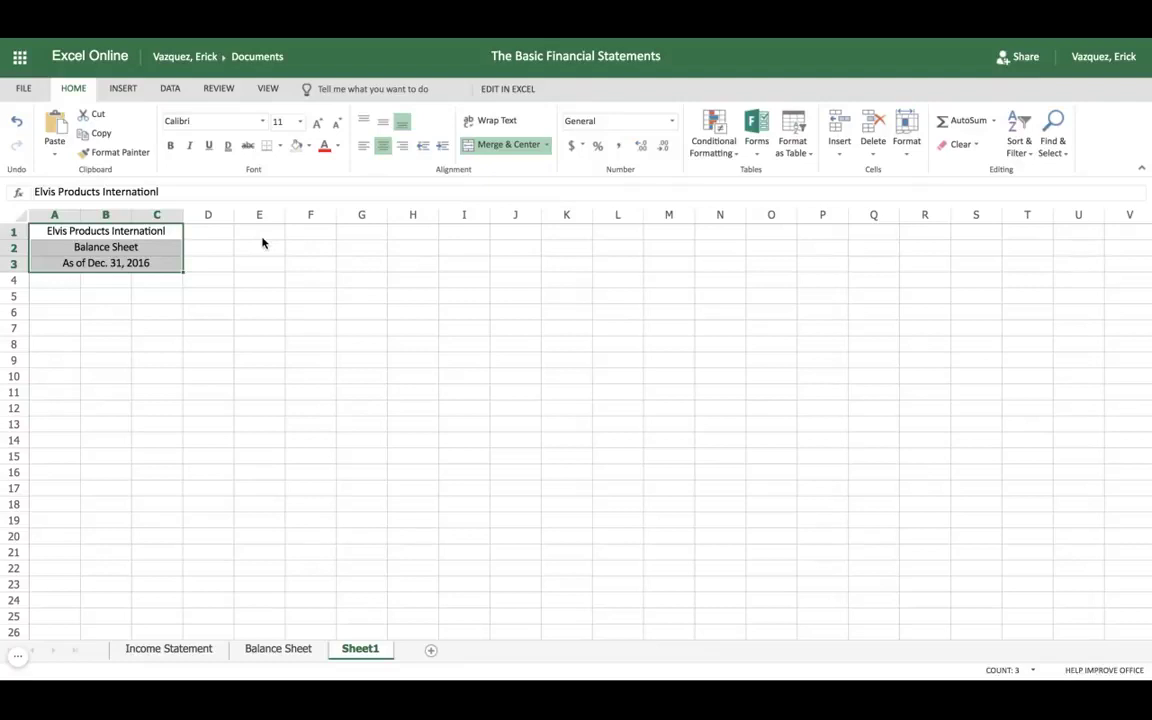
left_click(55, 282)
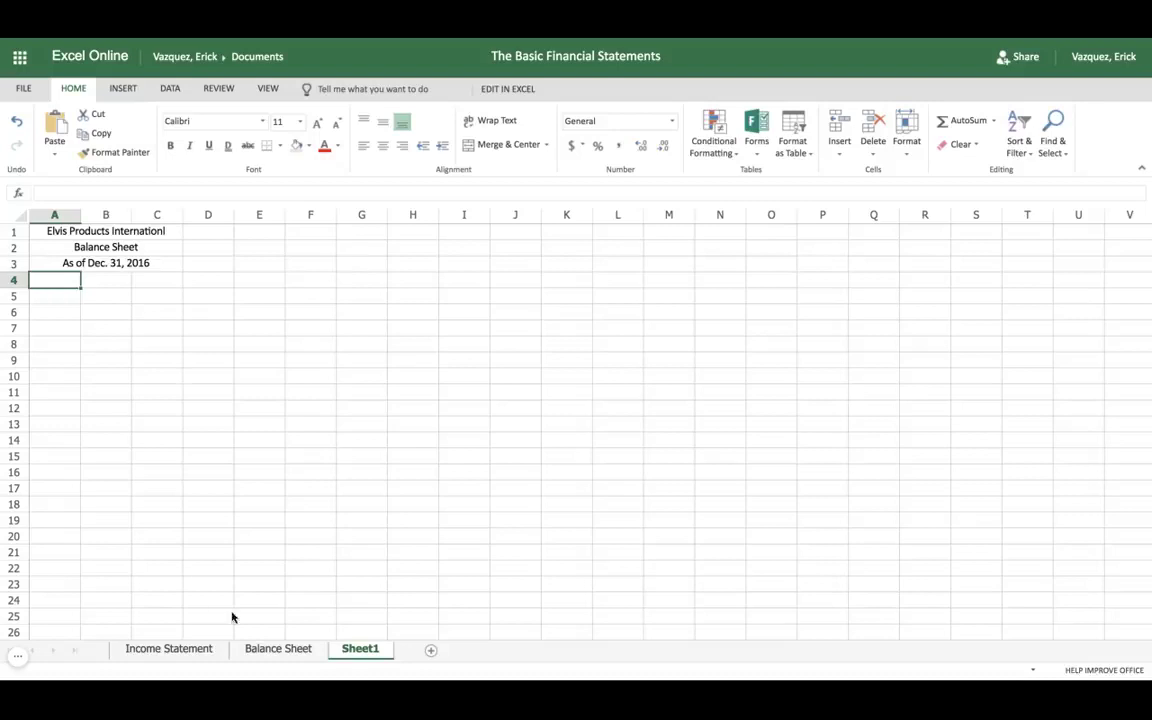
left_click(276, 648)
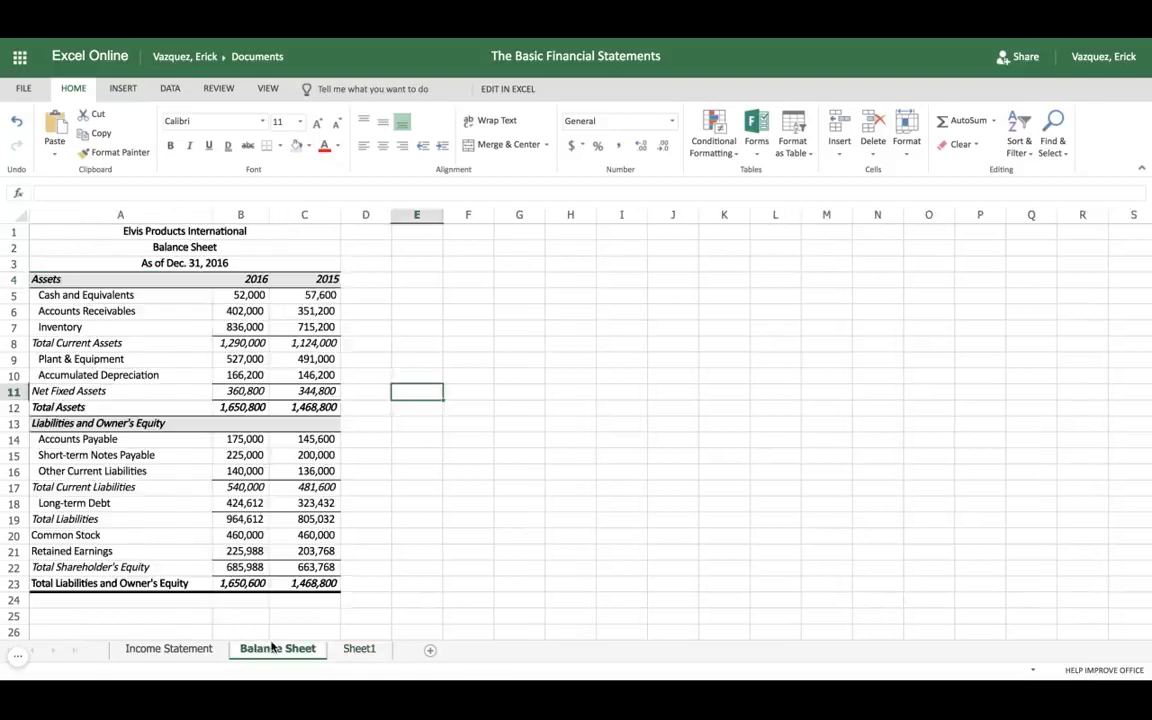
Step: Copy the Balance Sheet row labels from A4:A23 and paste them into A4 on Sheet1
left_click(120, 281)
left_click_drag(120, 281, 120, 583)
key("ctrl+c")
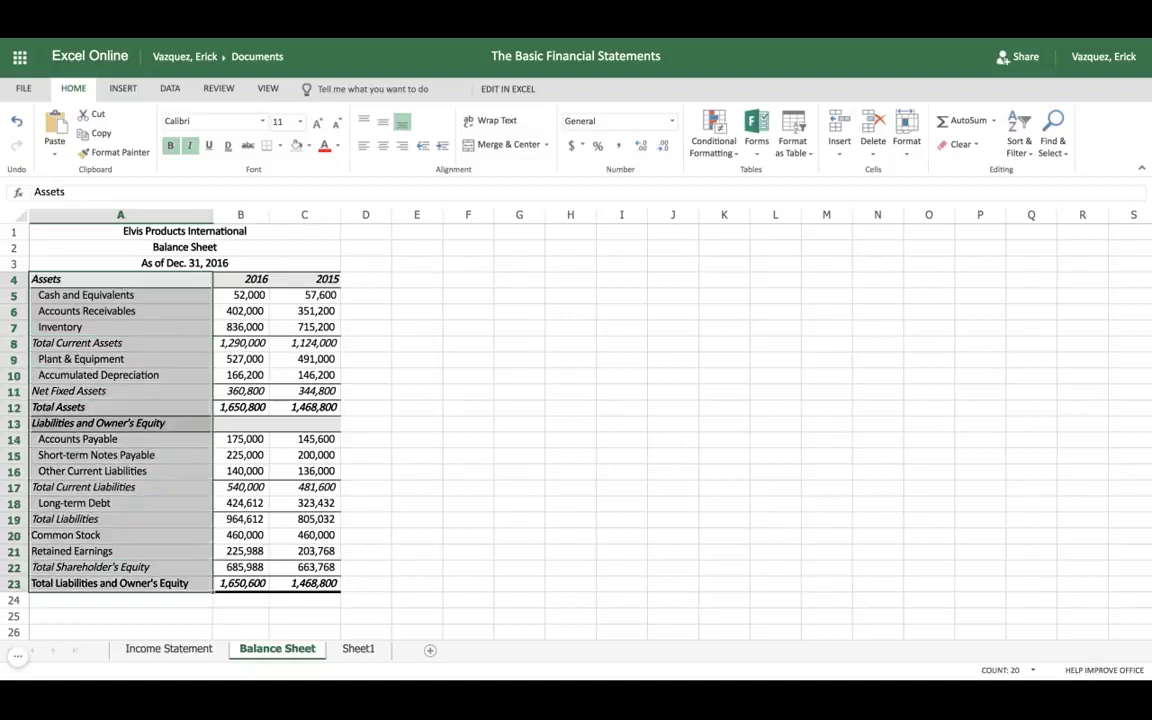
left_click(355, 649)
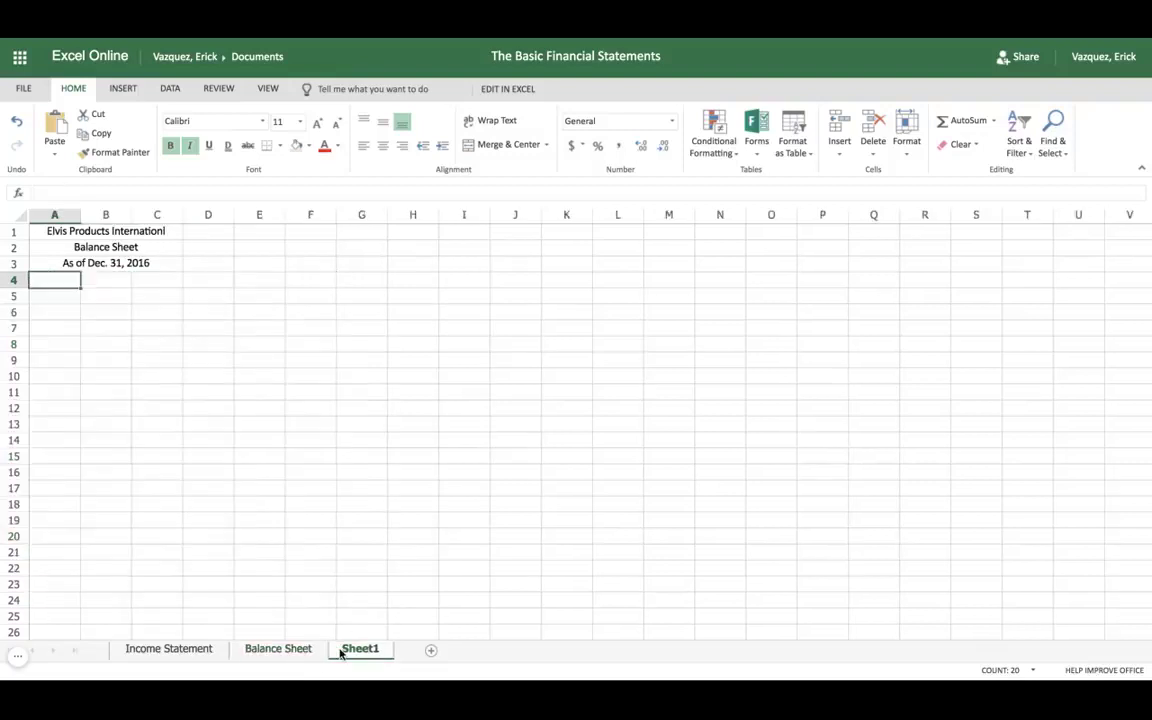
key("ctrl+v")
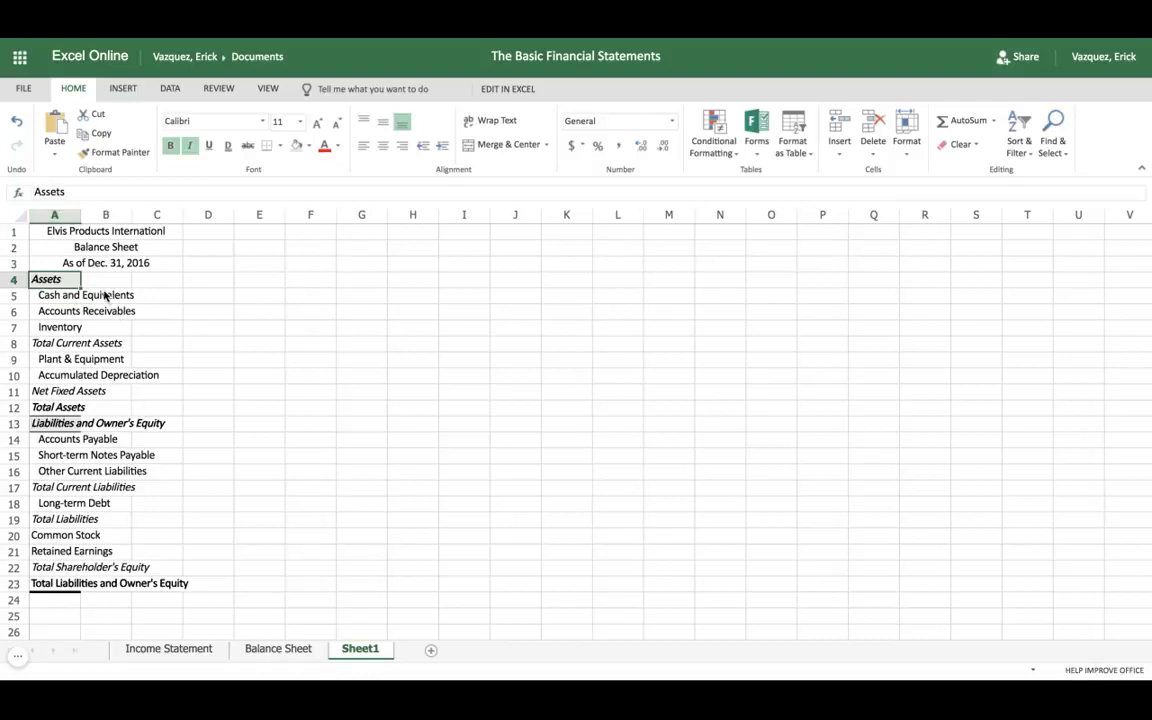
Step: Autofit column A and check the formatting of the Total Current Assets, Net Fixed Assets and Total Assets labels
double_click(81, 214)
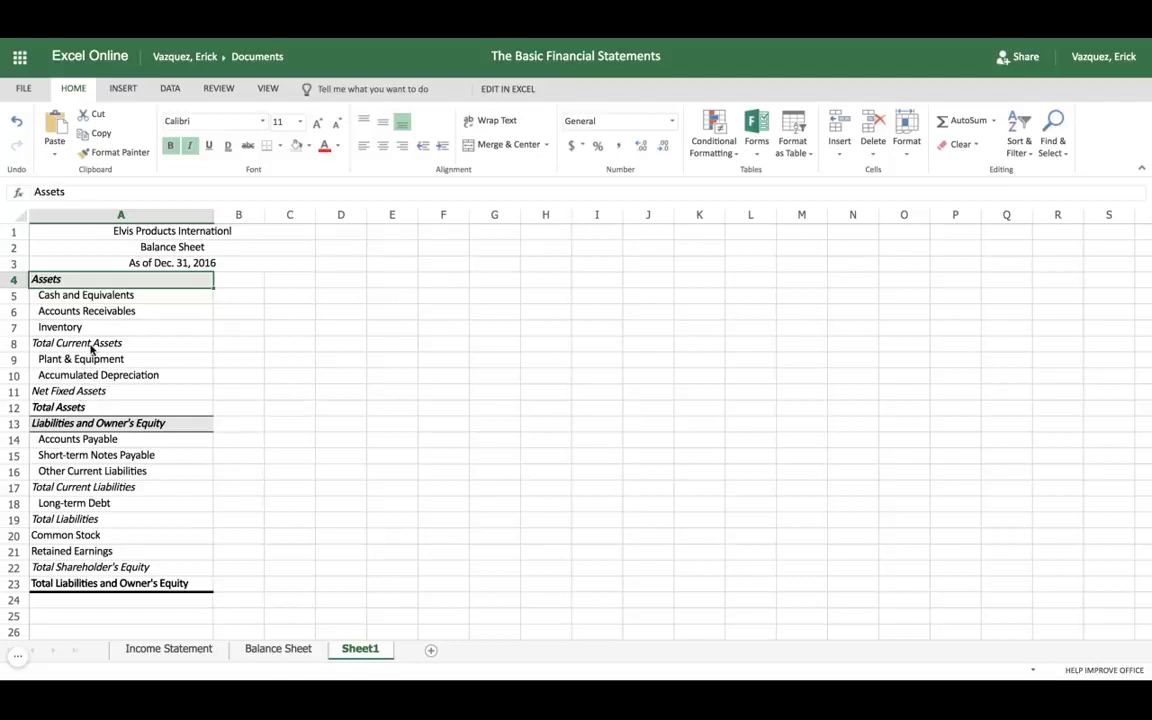
left_click(91, 347)
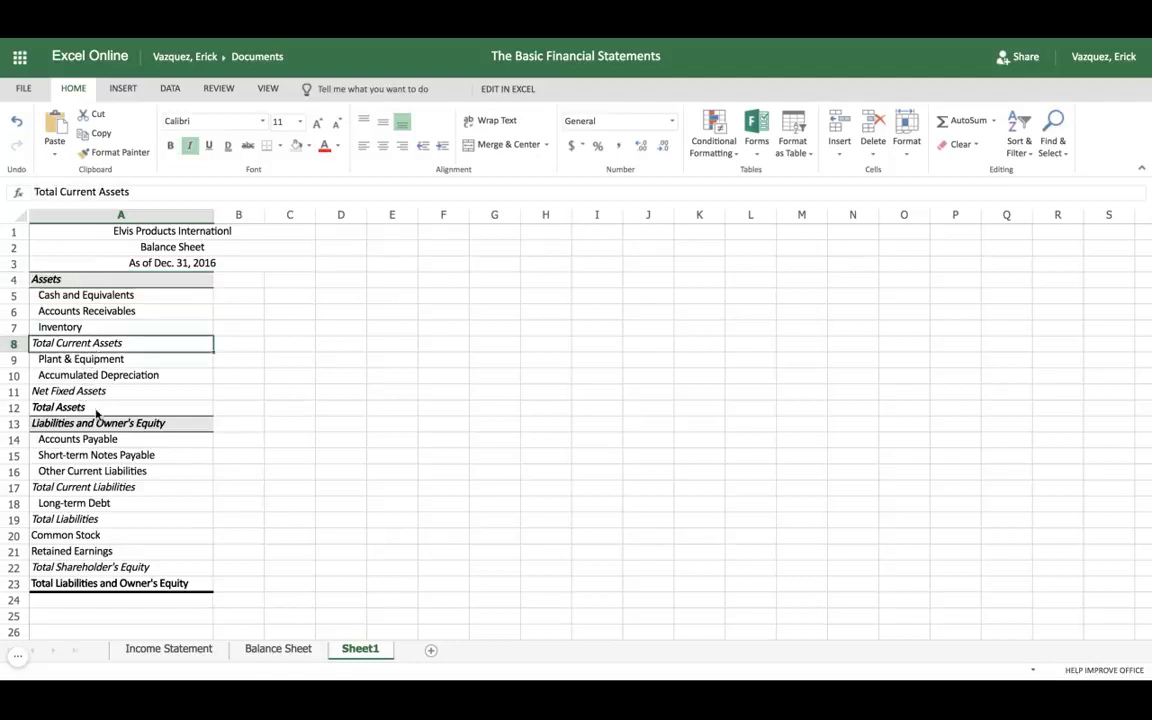
left_click(97, 393)
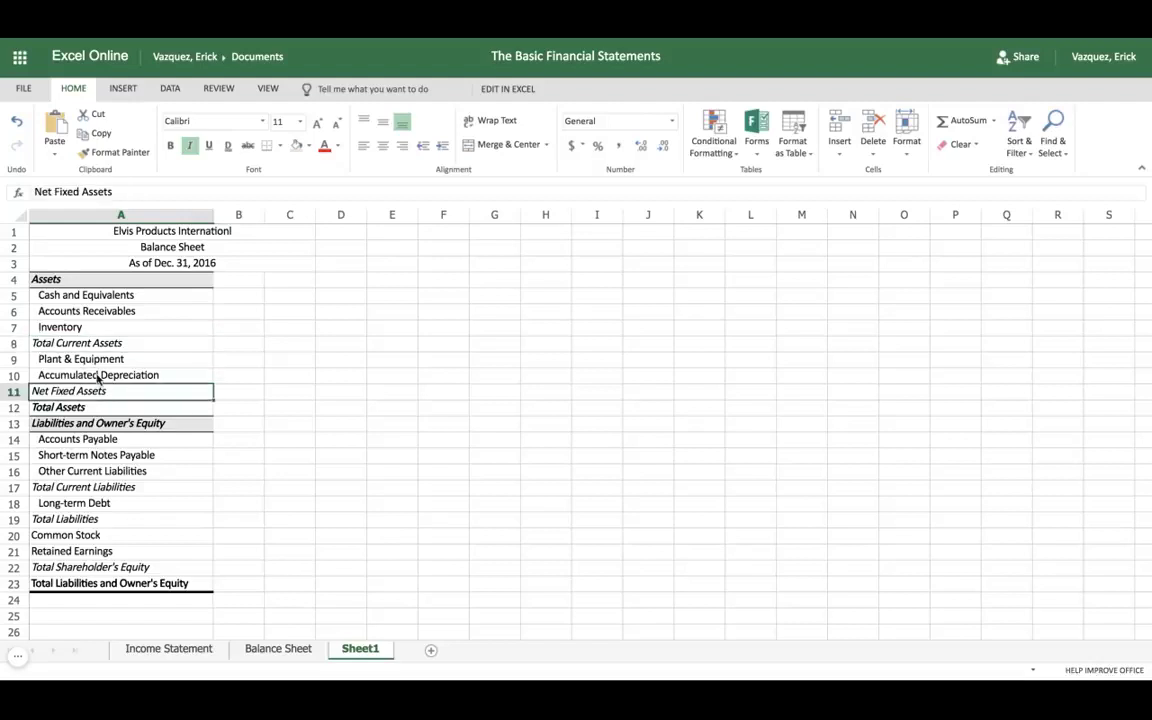
left_click(87, 347)
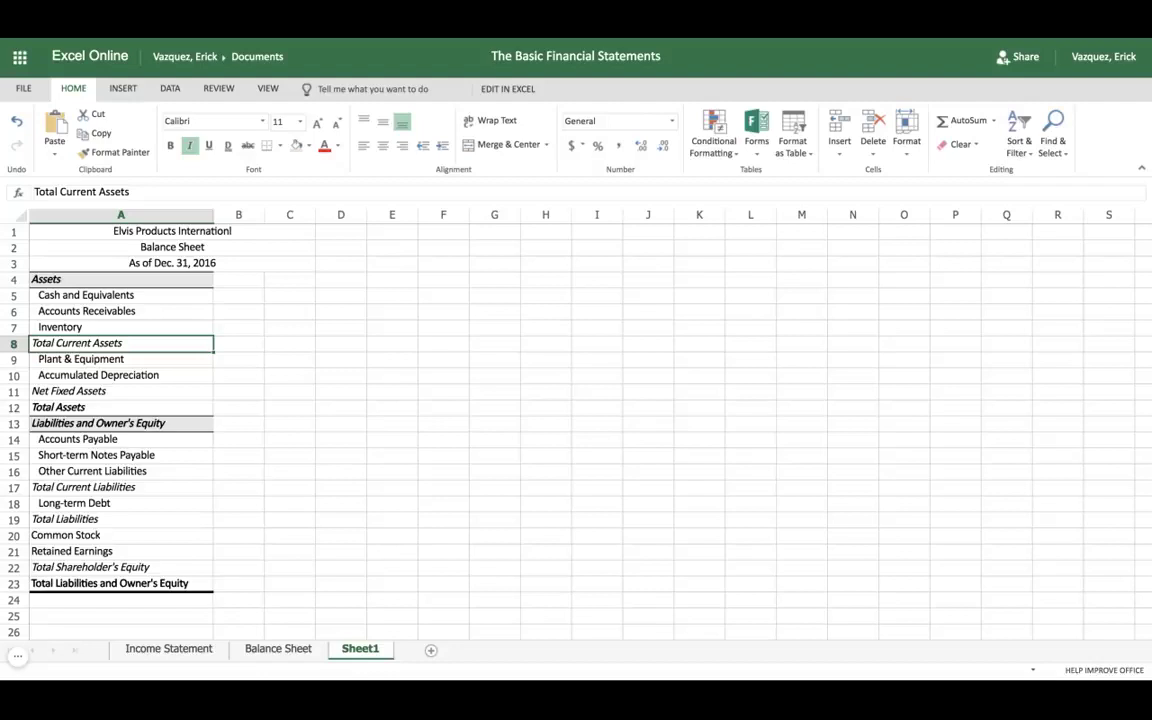
left_click(79, 363)
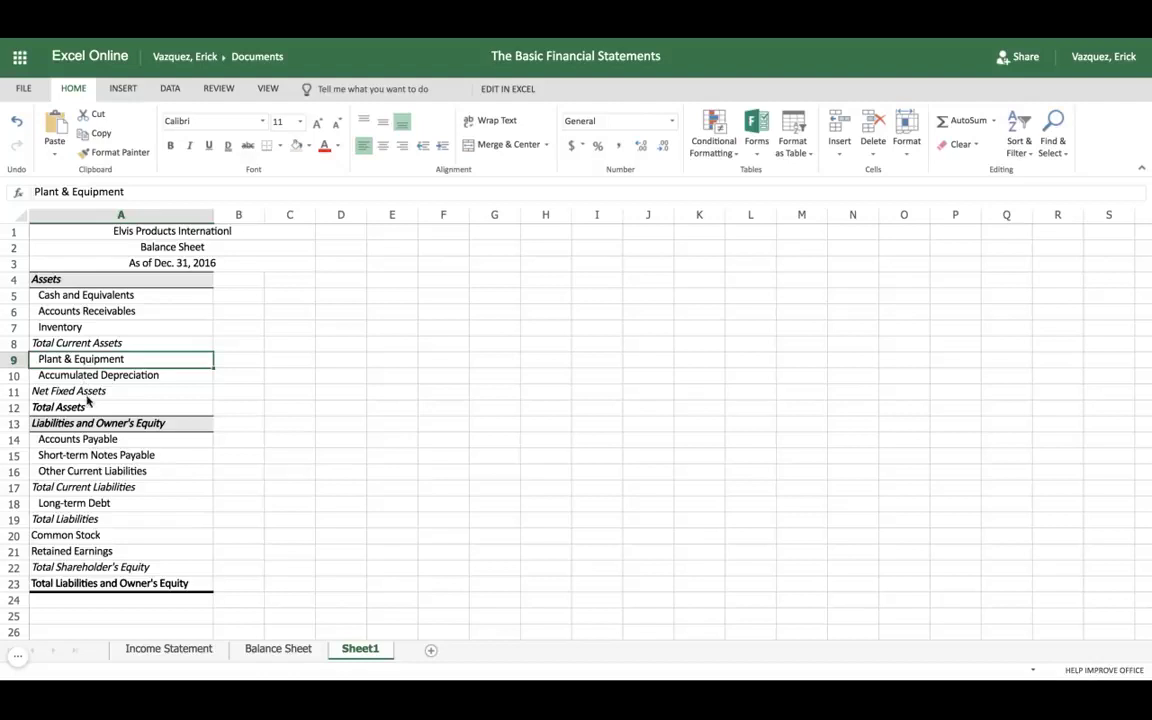
left_click(89, 408)
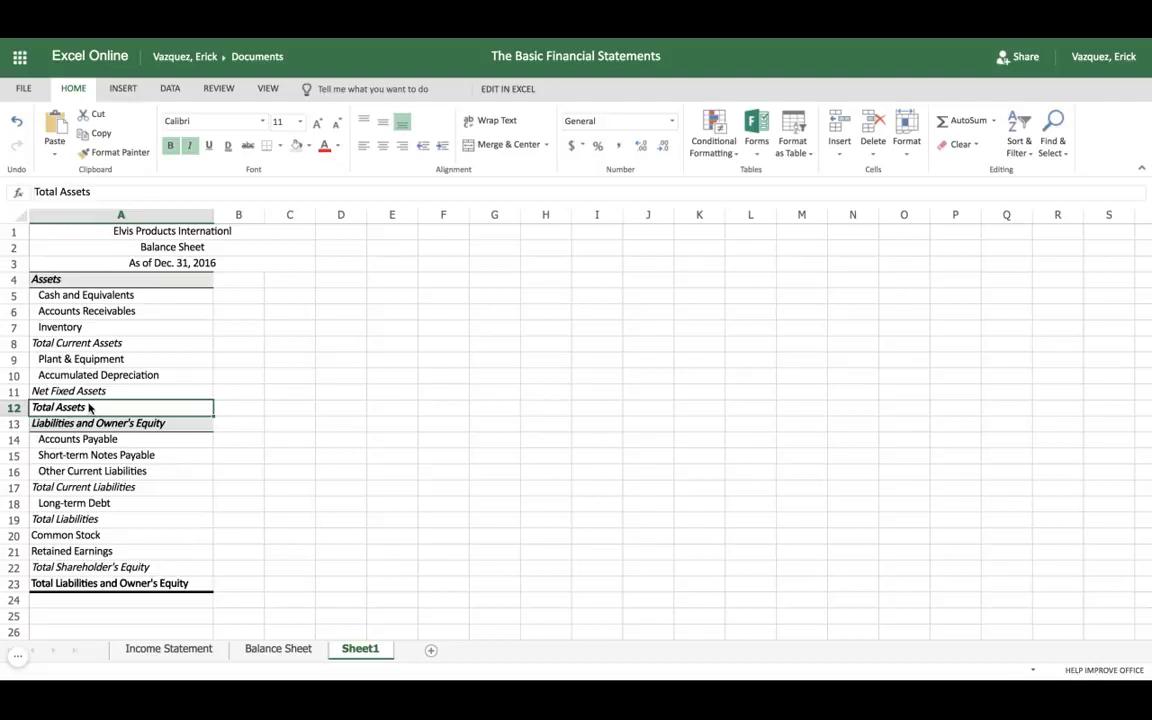
Step: Check the formatting of Total Current Liabilities, Total Liabilities, Long-term Debt and Total Current Assets labels
scroll(89, 408, "down", 2)
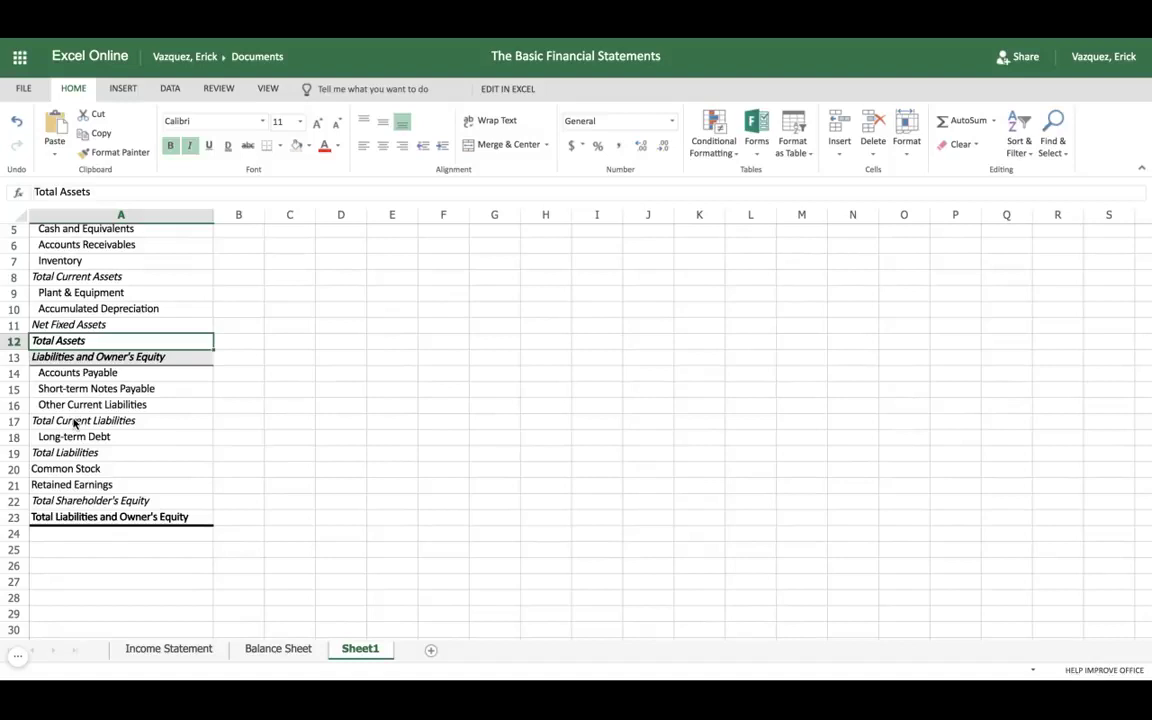
left_click(73, 426)
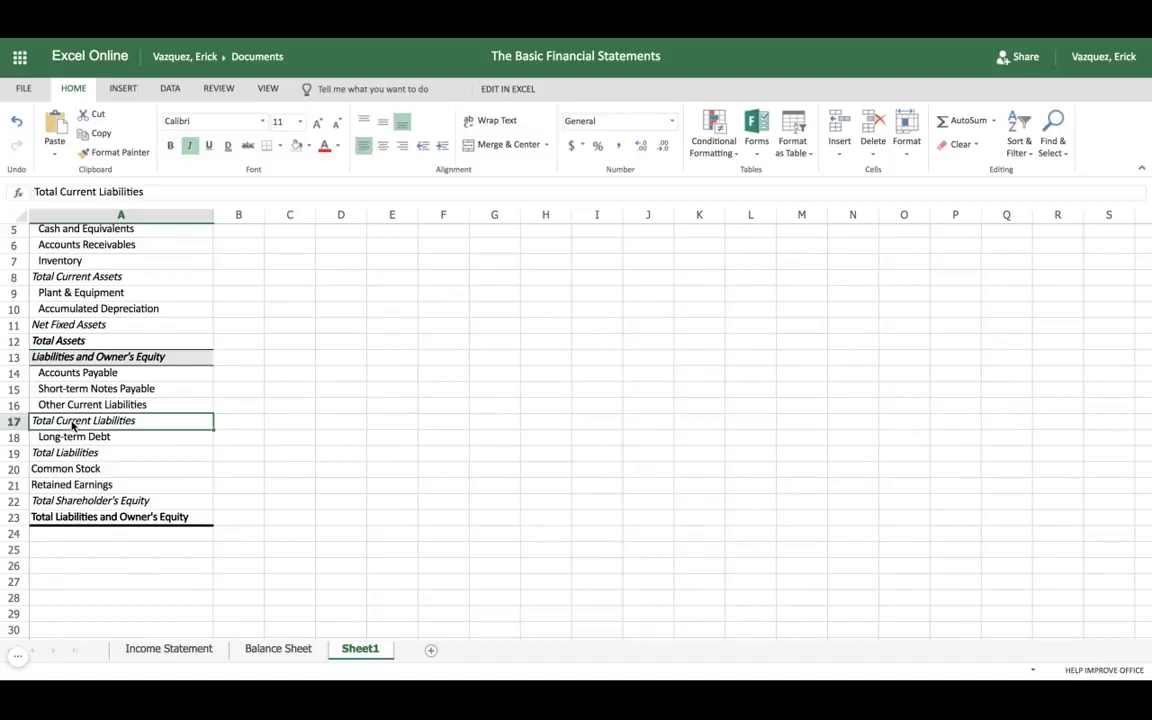
left_click(75, 454)
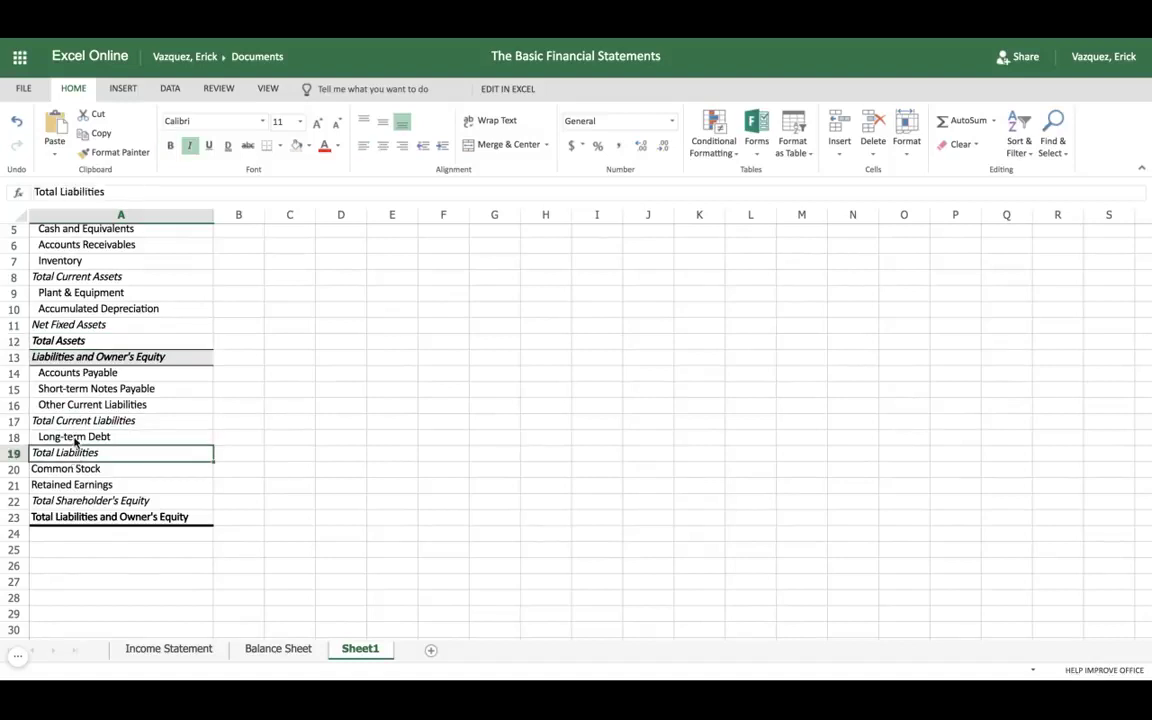
left_click(83, 425)
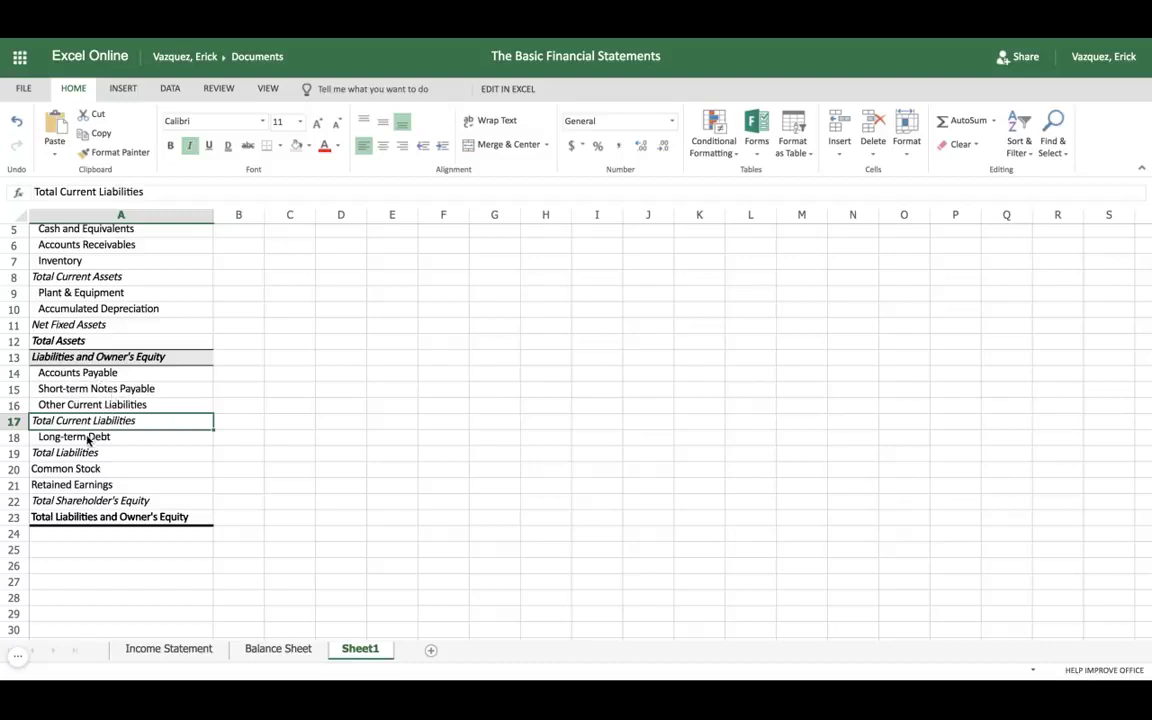
left_click(88, 437)
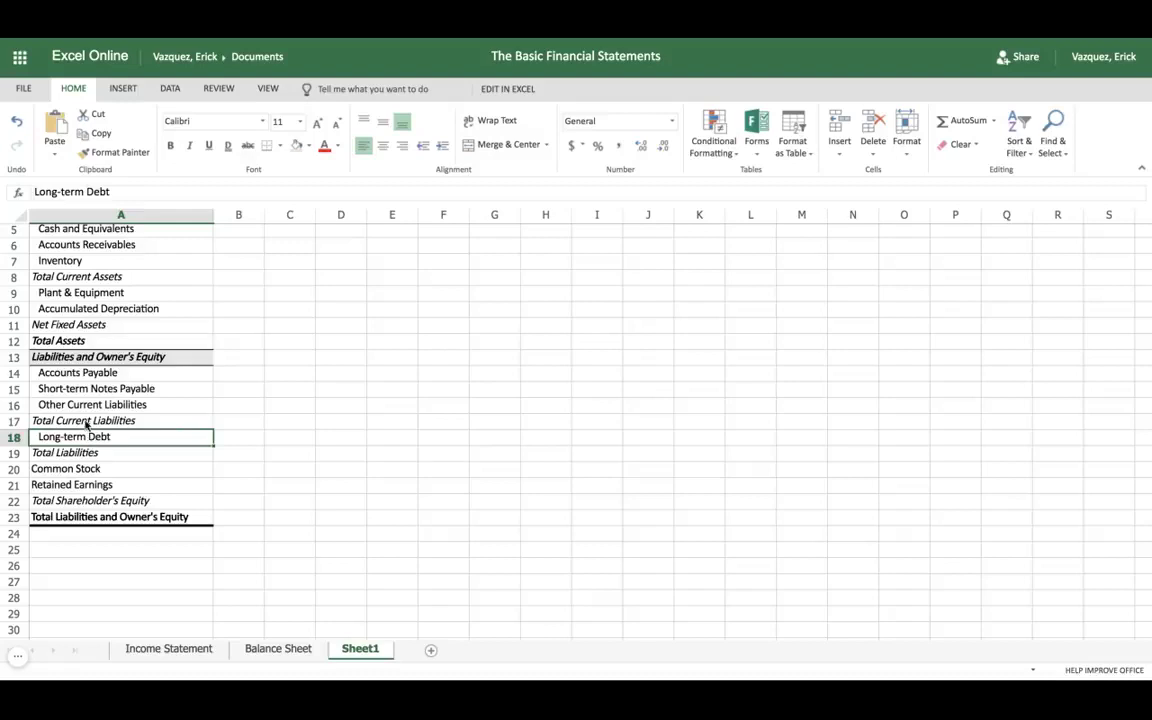
scroll(73, 320, "up", 1)
left_click(84, 308)
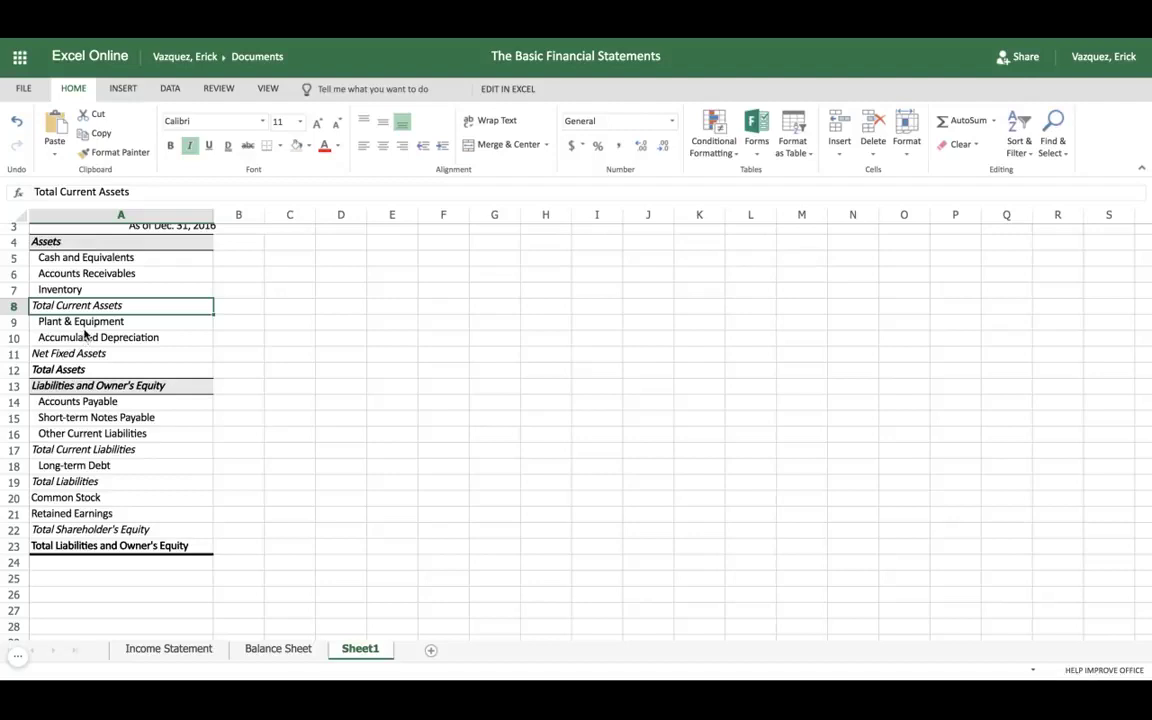
Step: Check the equity section labels through bold Total Liabilities and Owner's Equity, then return to the Balance Sheet
left_click(70, 484)
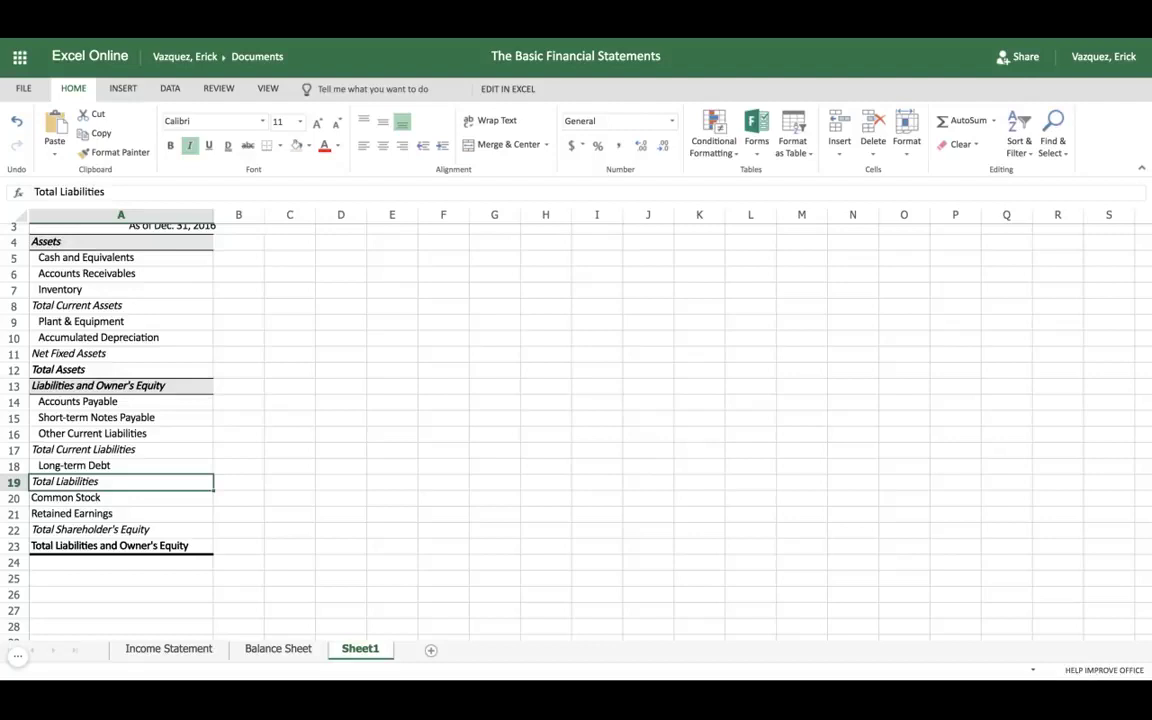
left_click(114, 389)
left_click(70, 497)
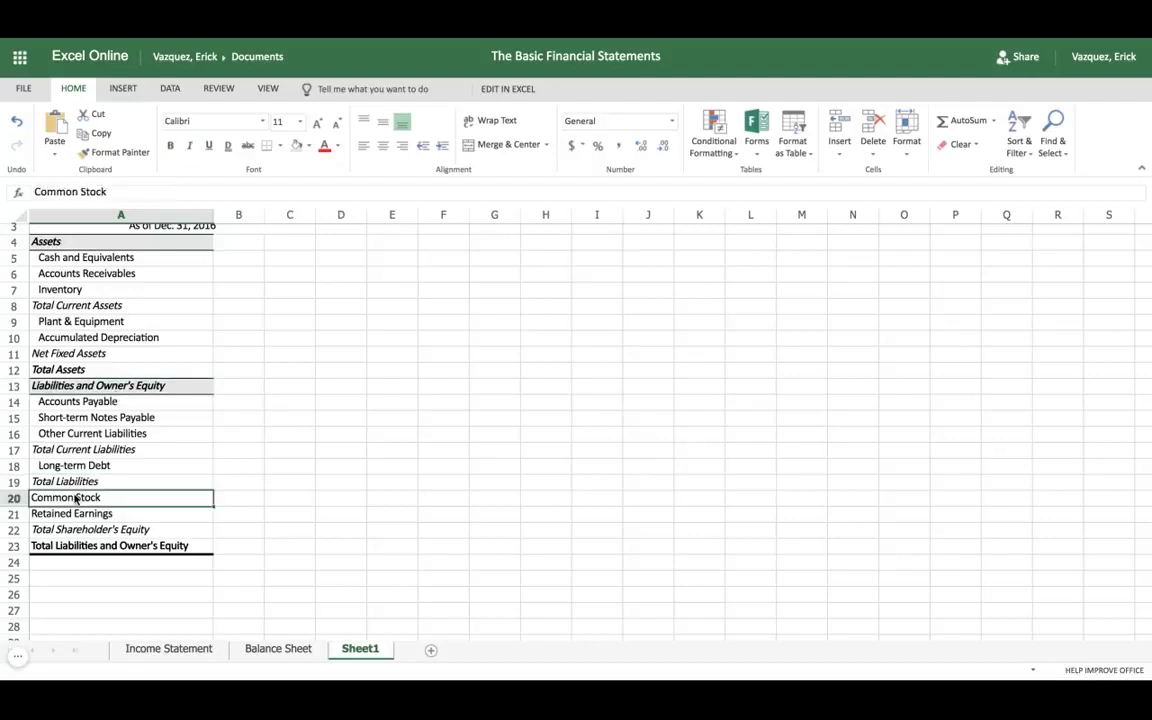
left_click(62, 482)
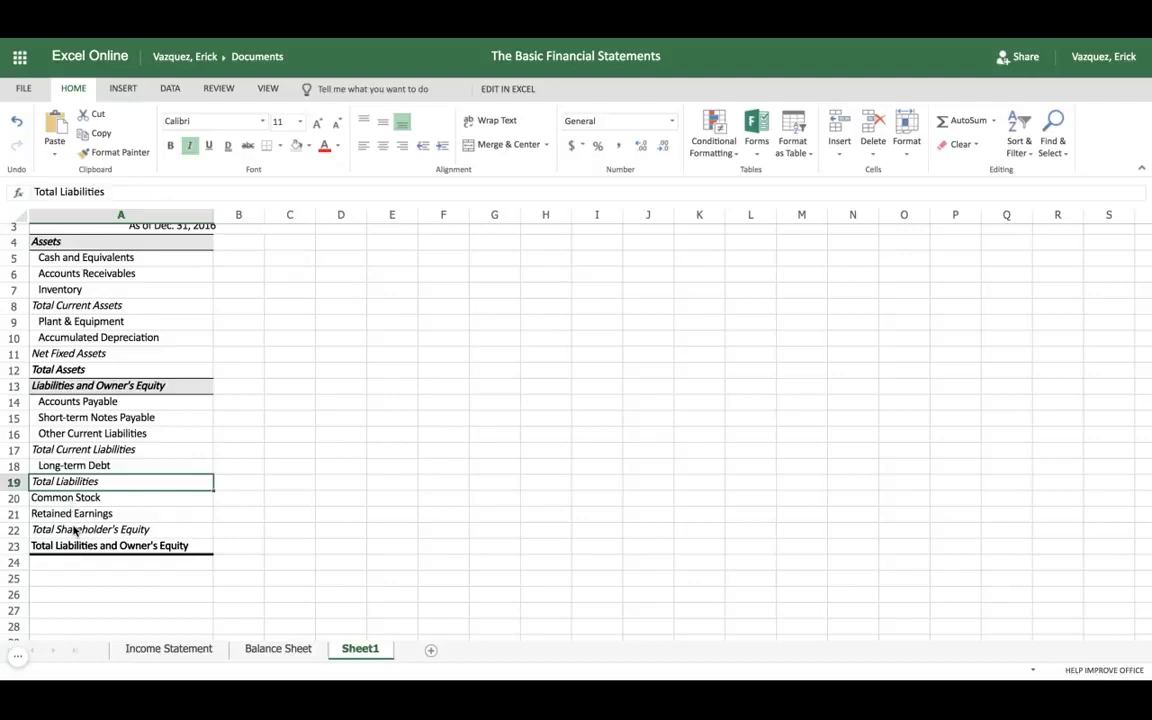
left_click(74, 531)
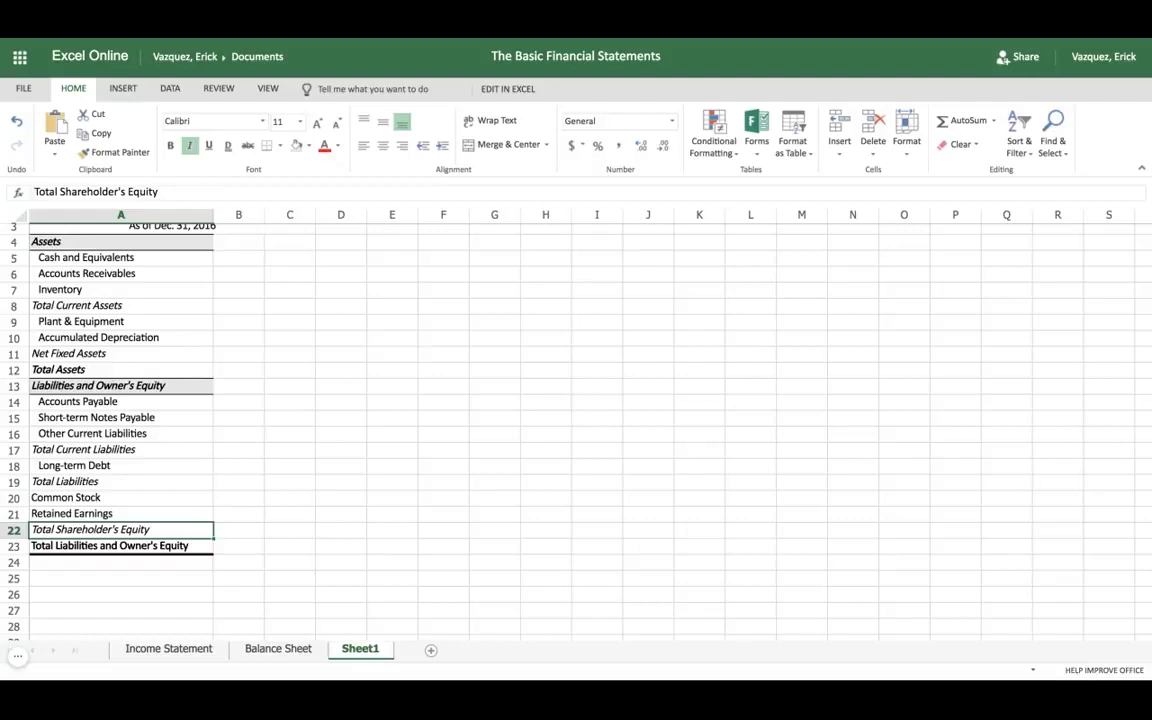
left_click(71, 484)
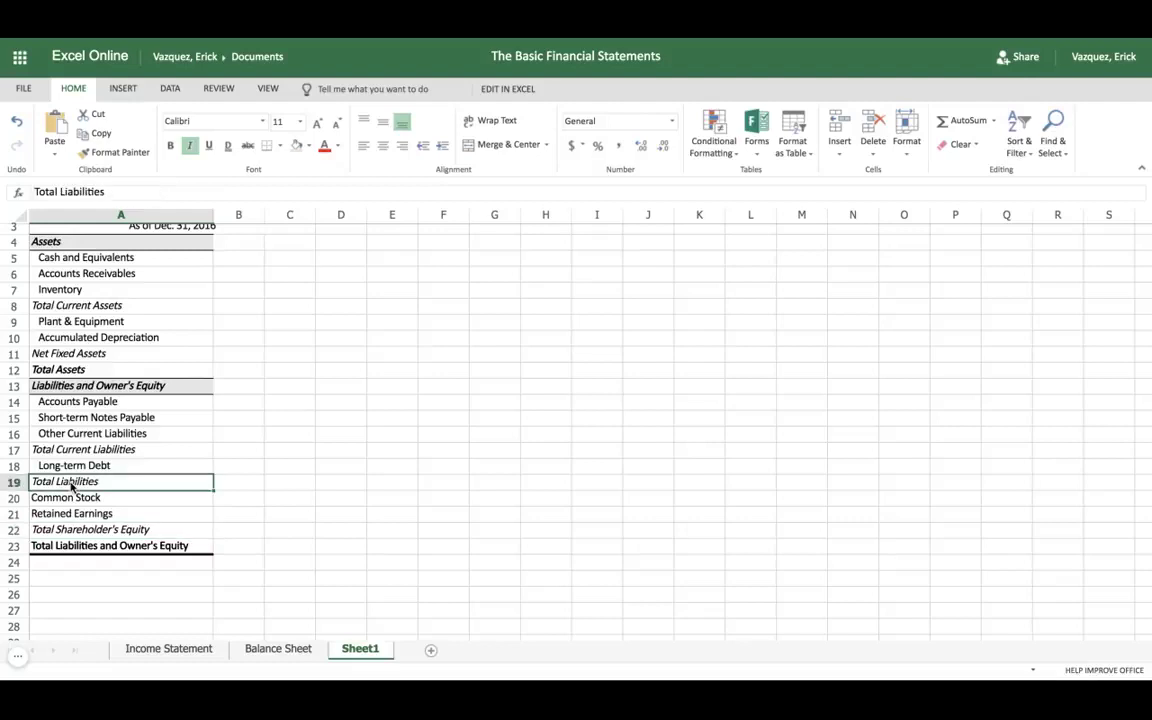
left_click(78, 548)
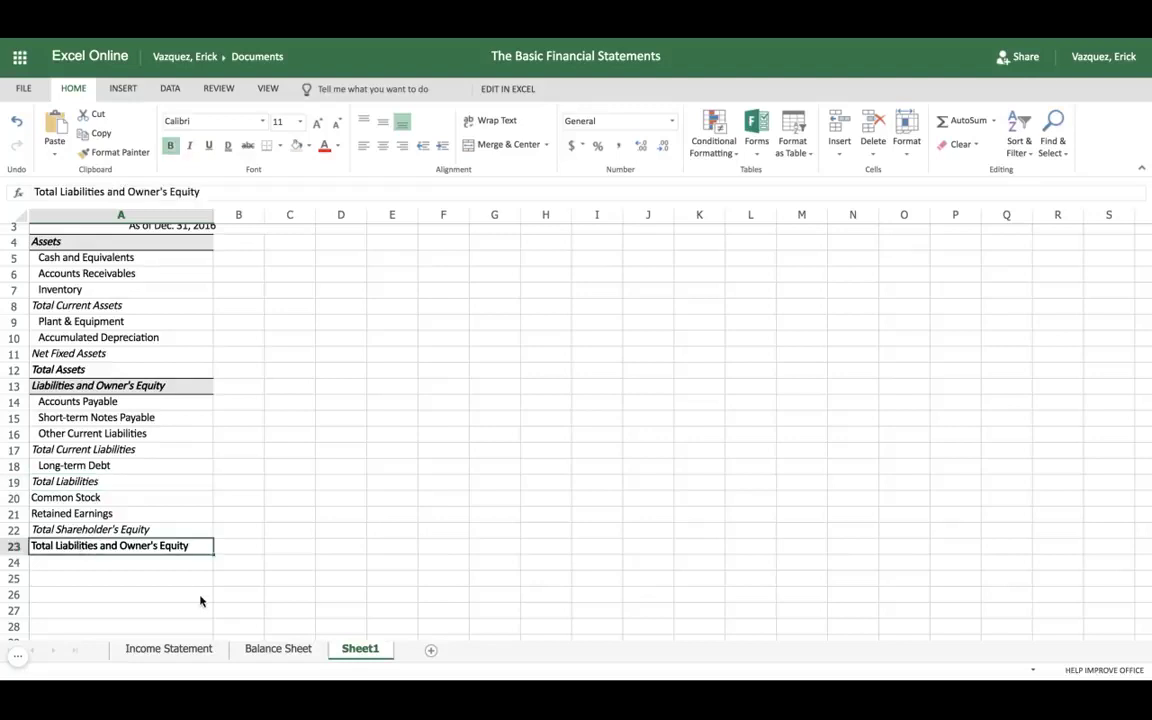
left_click(256, 648)
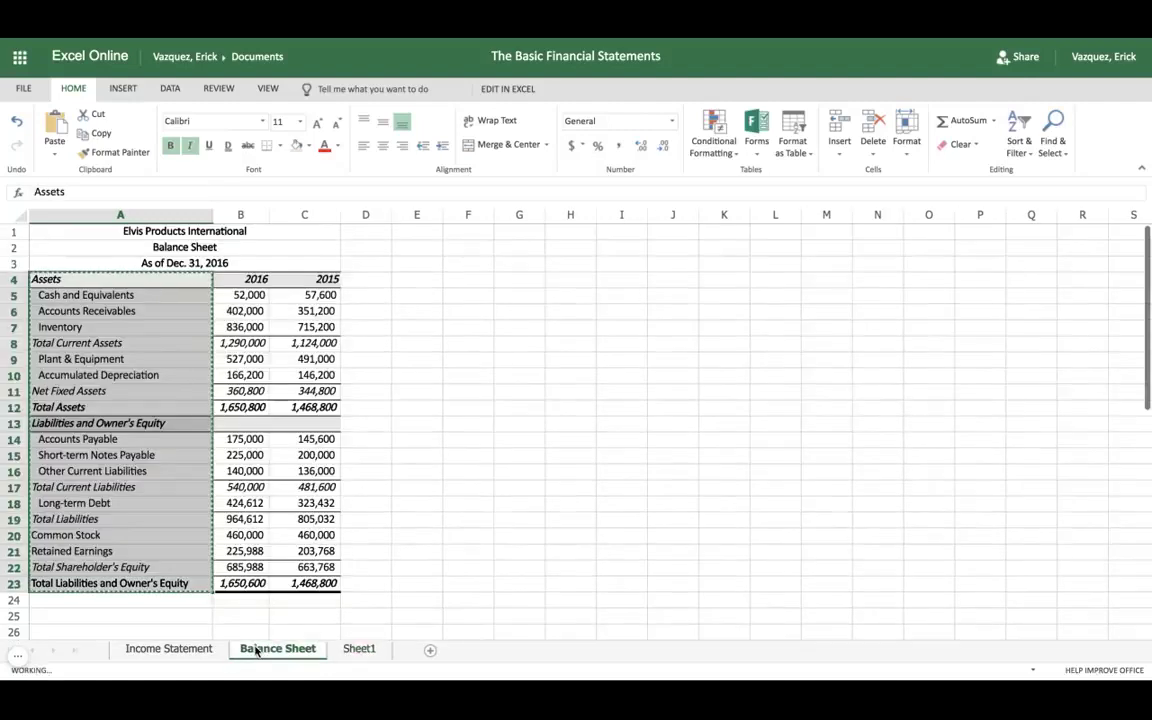
Step: Inspect the grand total formulas in B23:C23 and the Total Assets formula =B8+B11
left_click(306, 584)
left_click(235, 586)
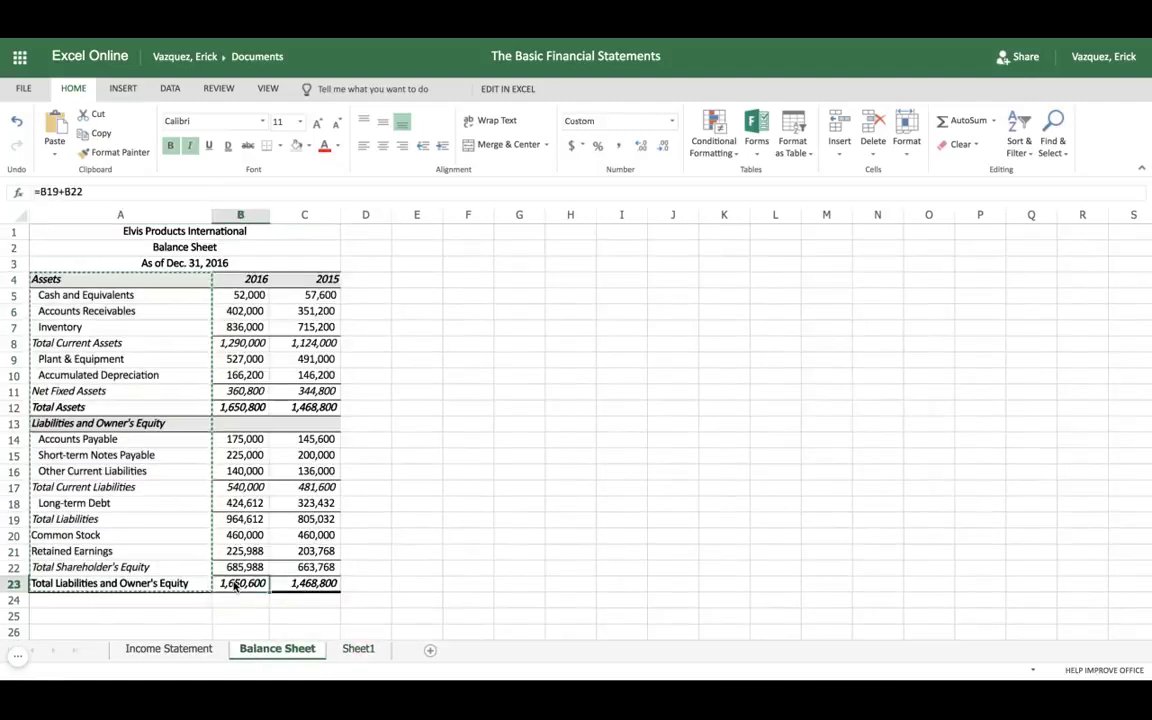
left_click_drag(235, 587, 273, 590)
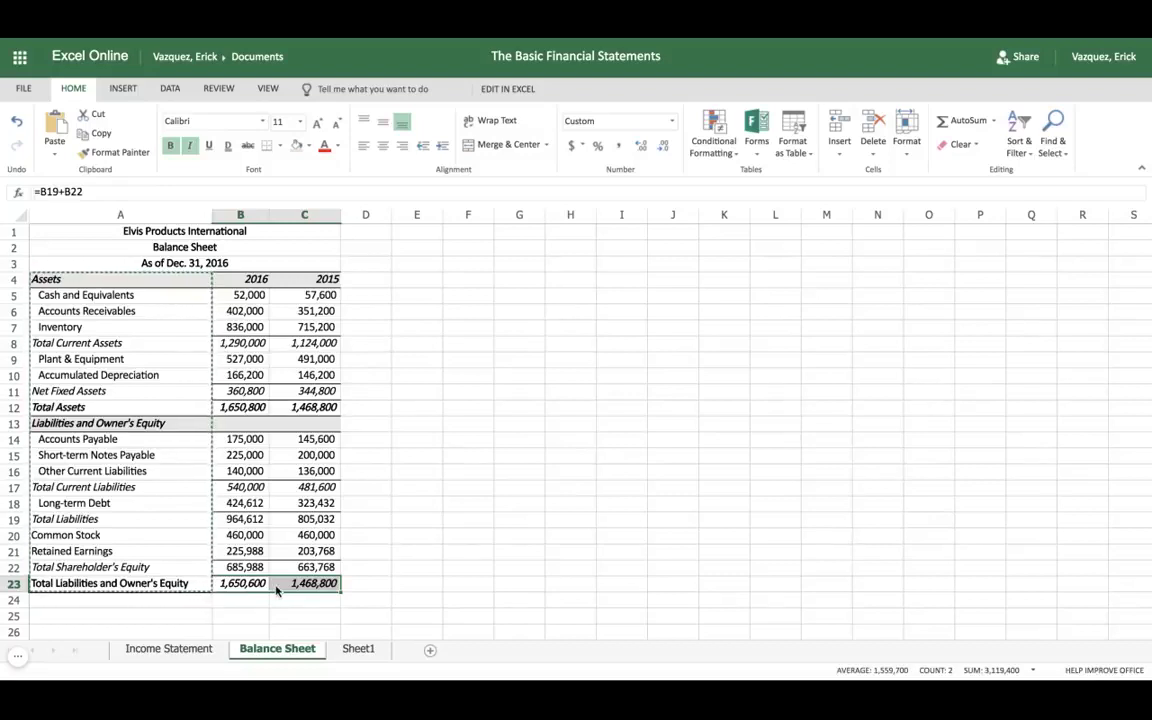
left_click(245, 406)
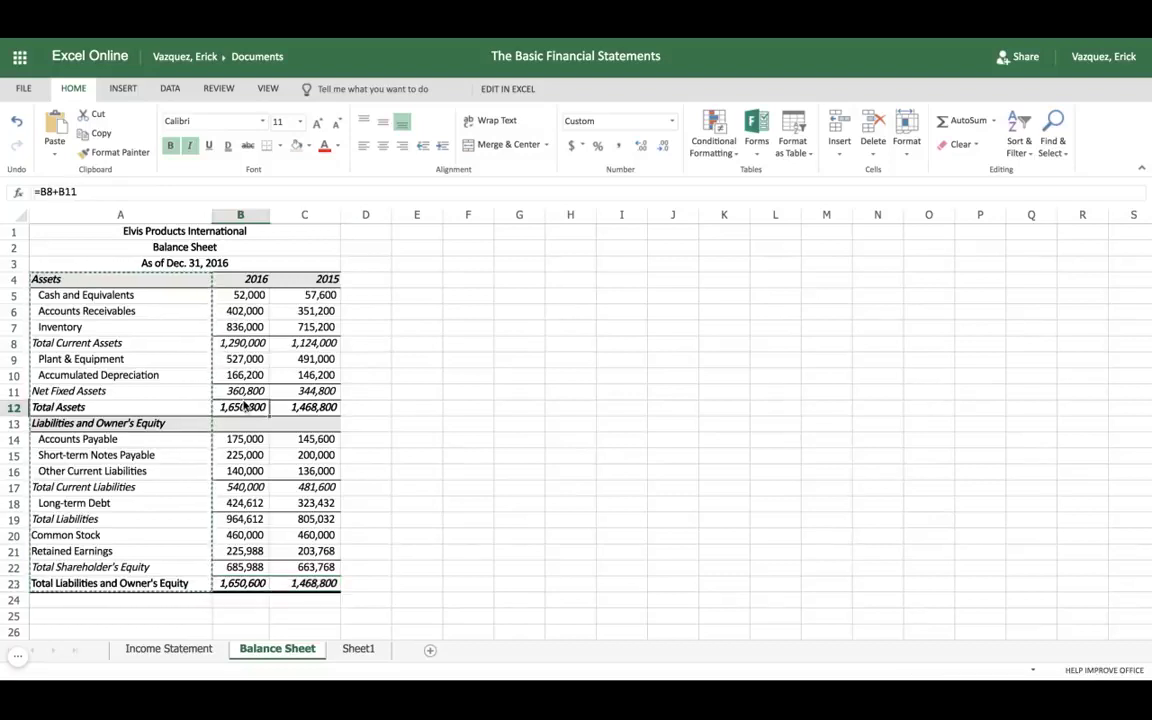
key("shift+Right")
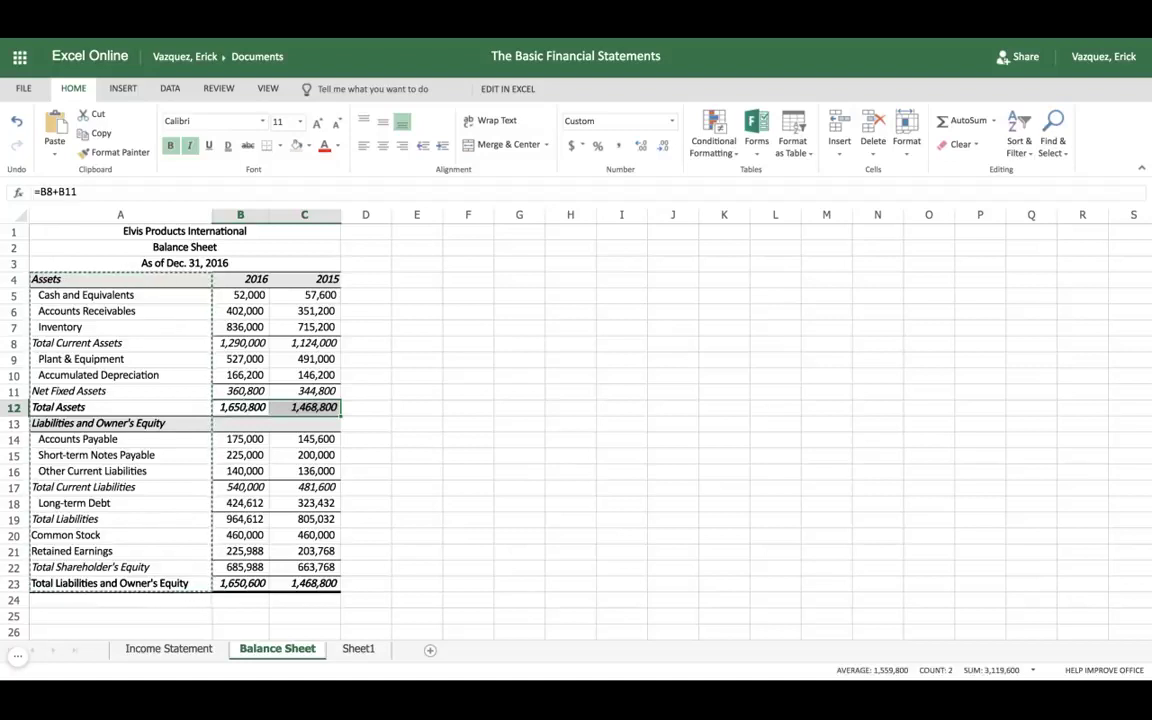
Step: Copy the 2016 and 2015 Cash, Receivables and Inventory figures in B5:C7 of the Balance Sheet
left_click(358, 649)
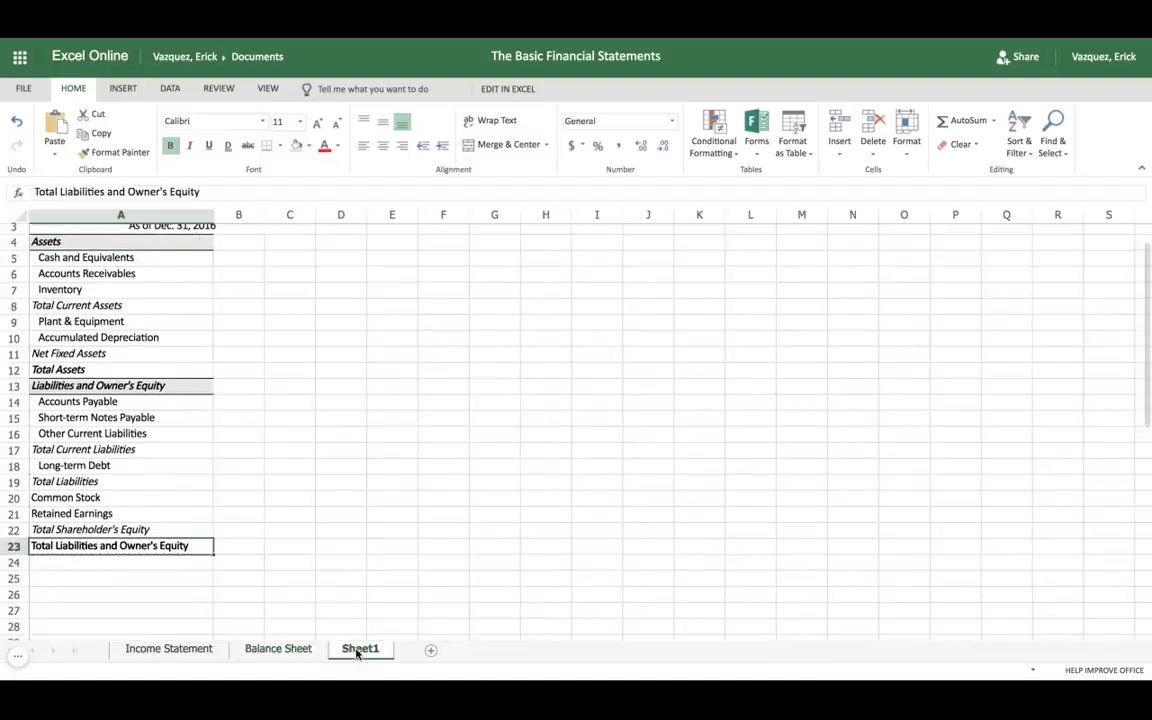
left_click(266, 650)
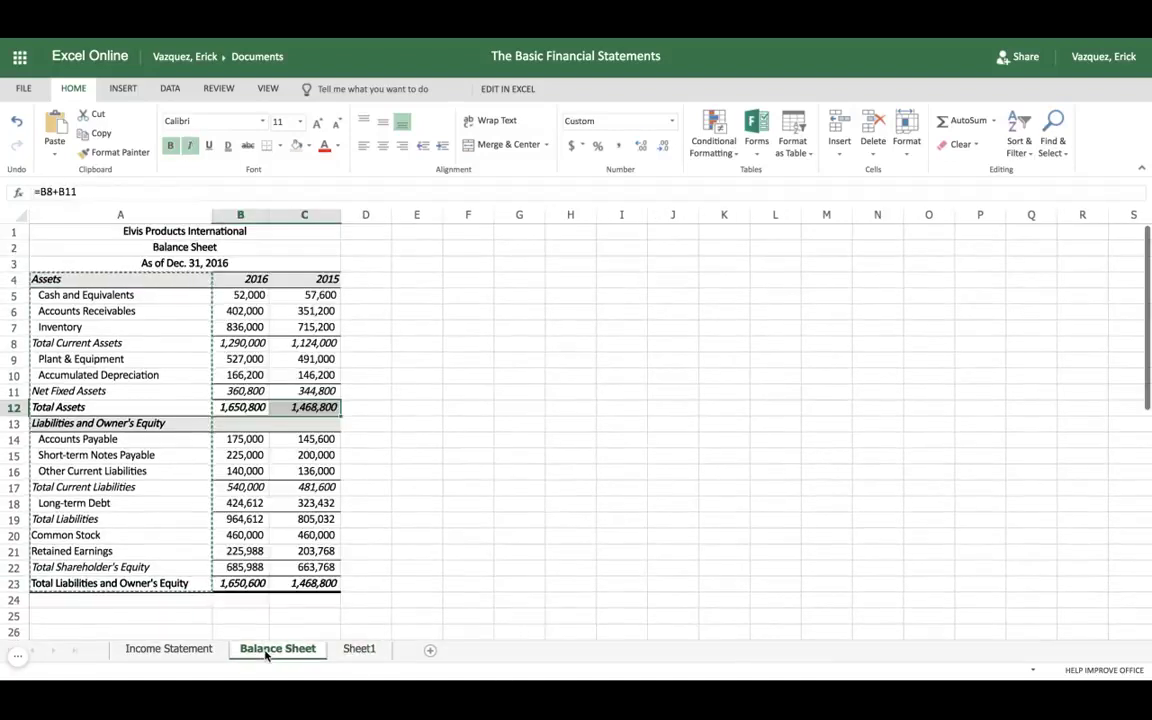
left_click(368, 440)
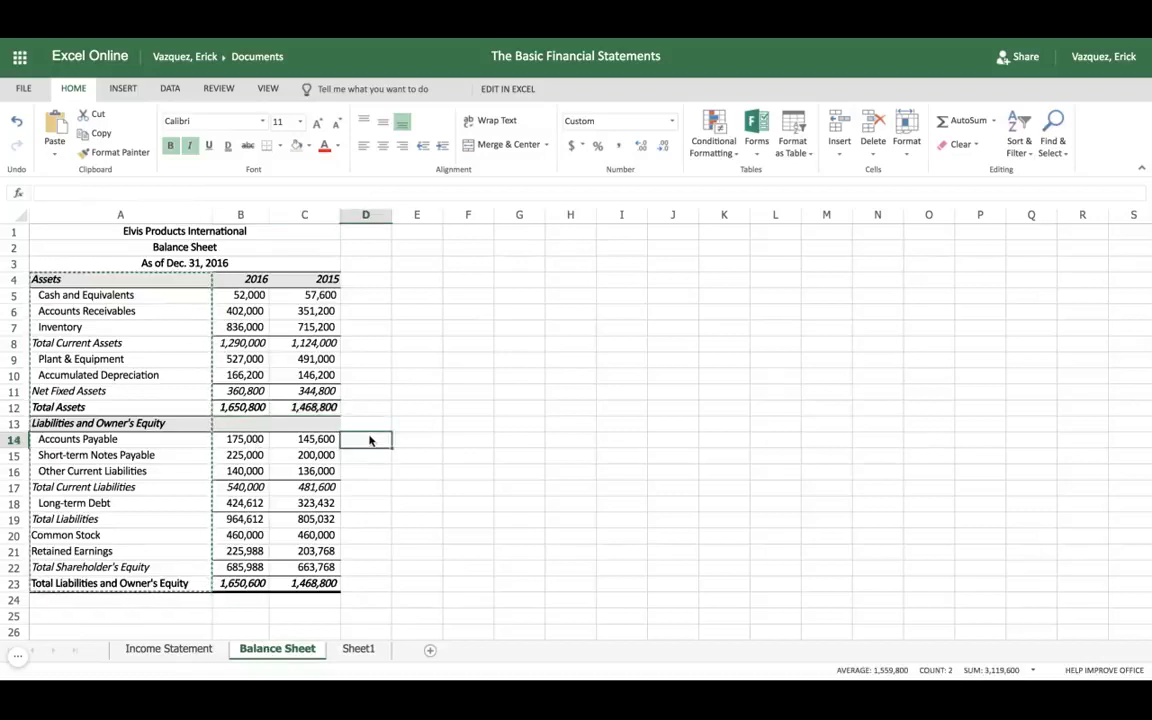
left_click(246, 297)
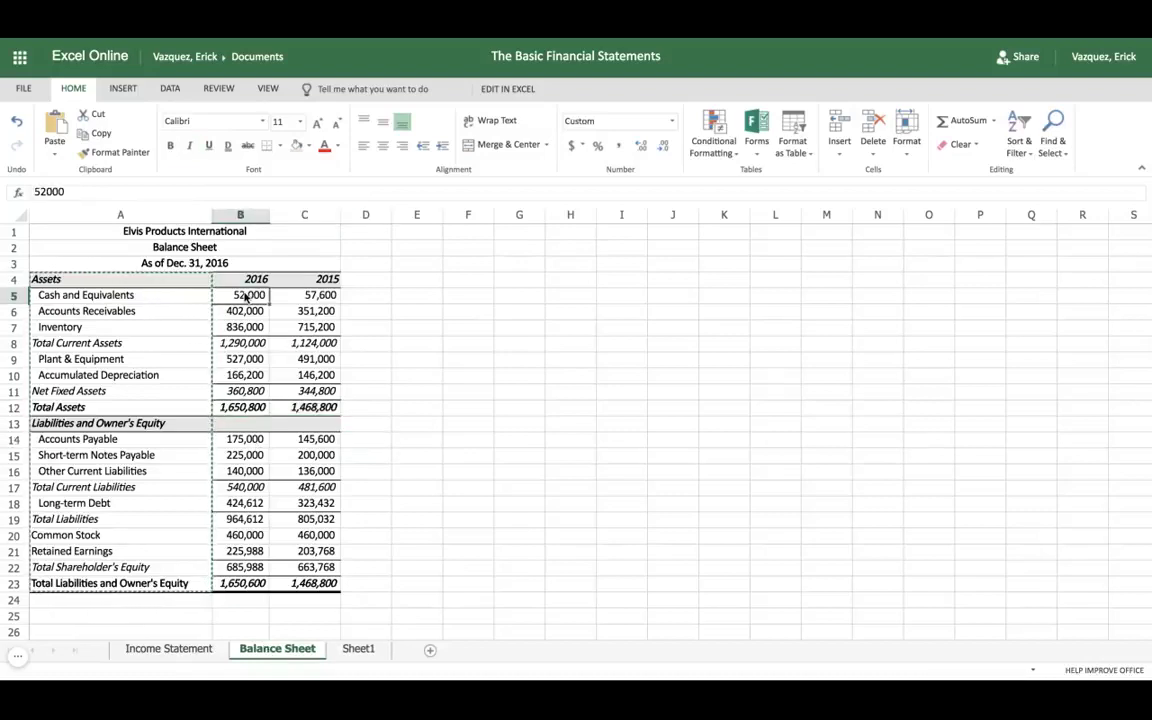
key("shift+Right")
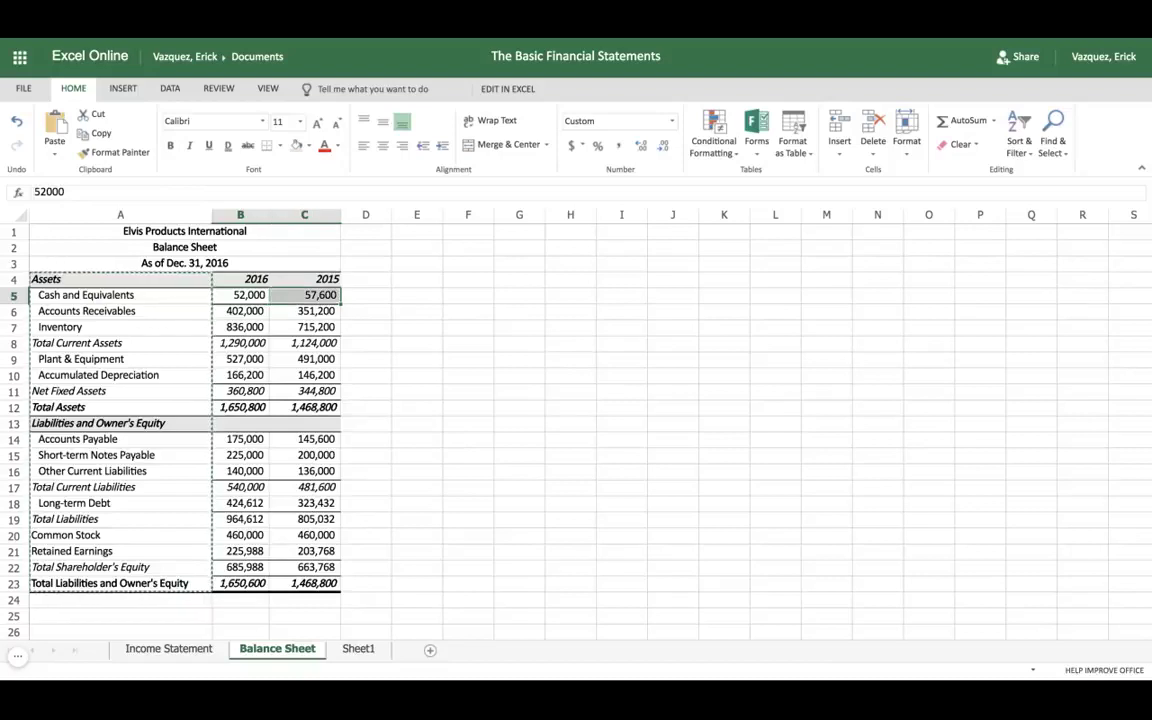
key("shift+Down")
key("shift+Down")
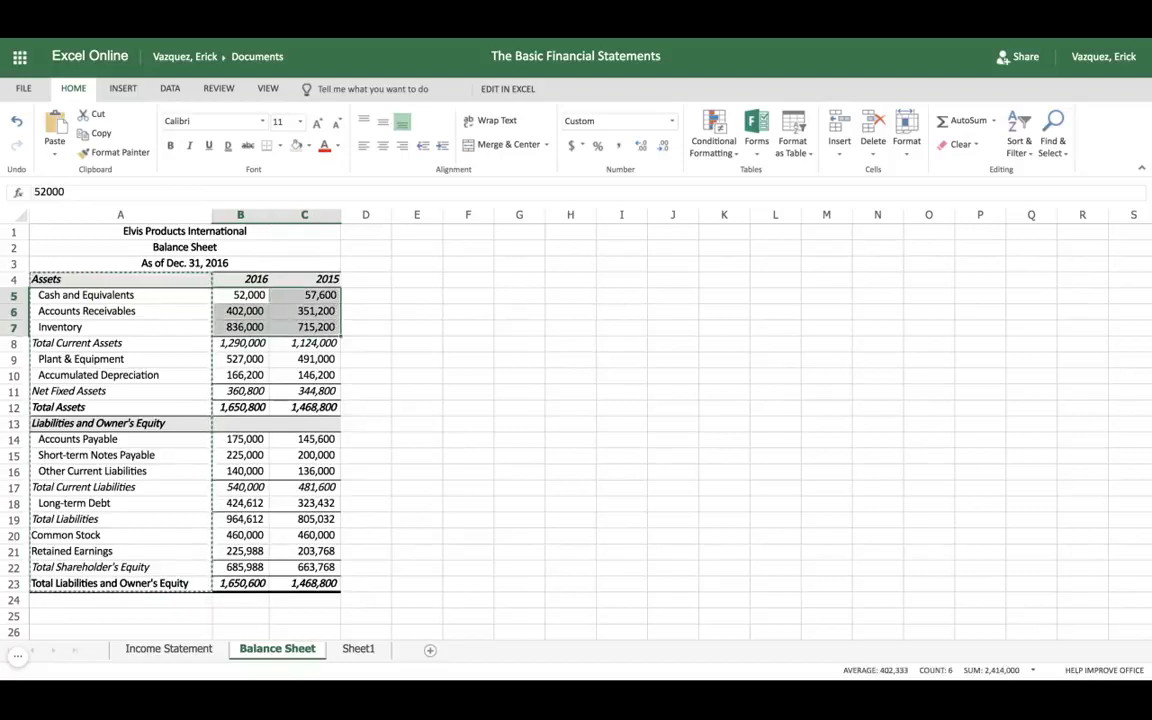
key("ctrl+c")
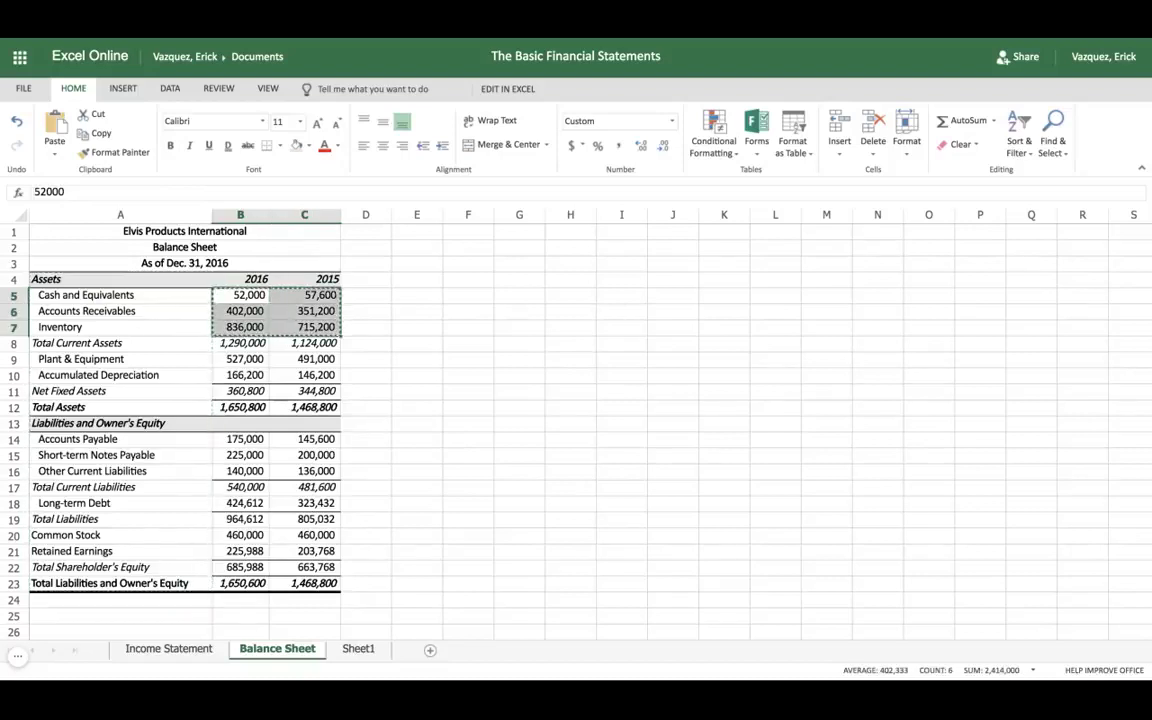
left_click(352, 649)
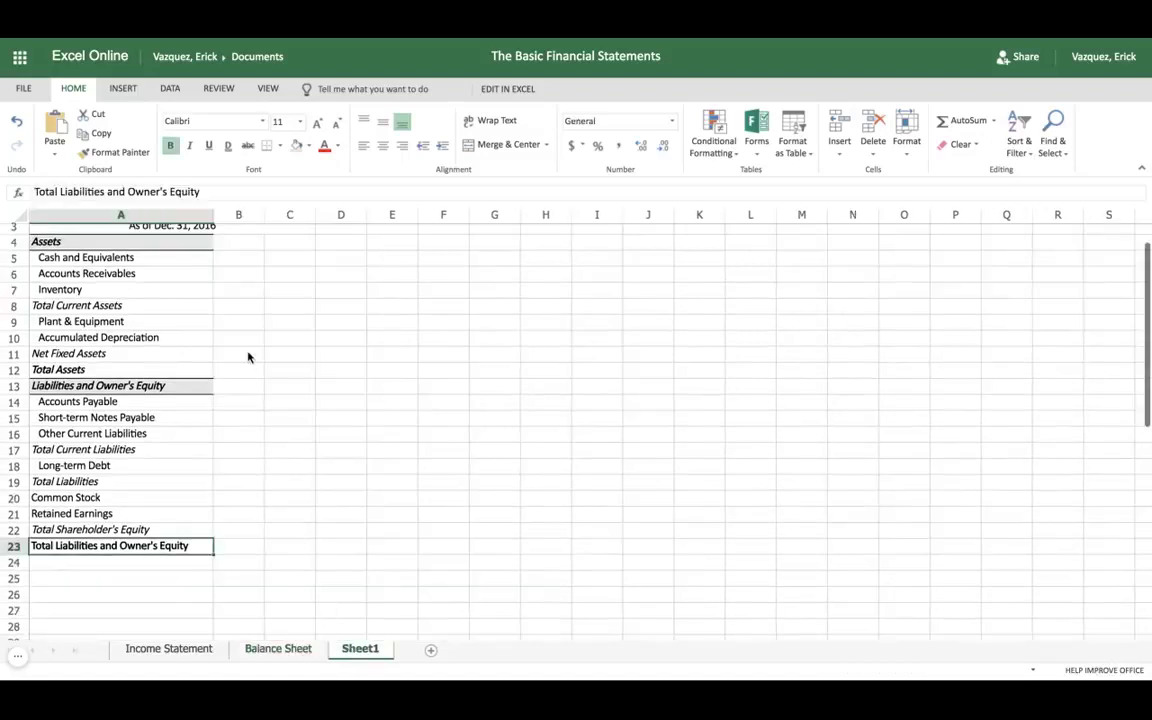
Step: Paste the copied current-asset figures into B5:C7 on Sheet1
scroll(242, 290, "down", 1)
scroll(242, 290, "up", 3)
left_click(238, 286)
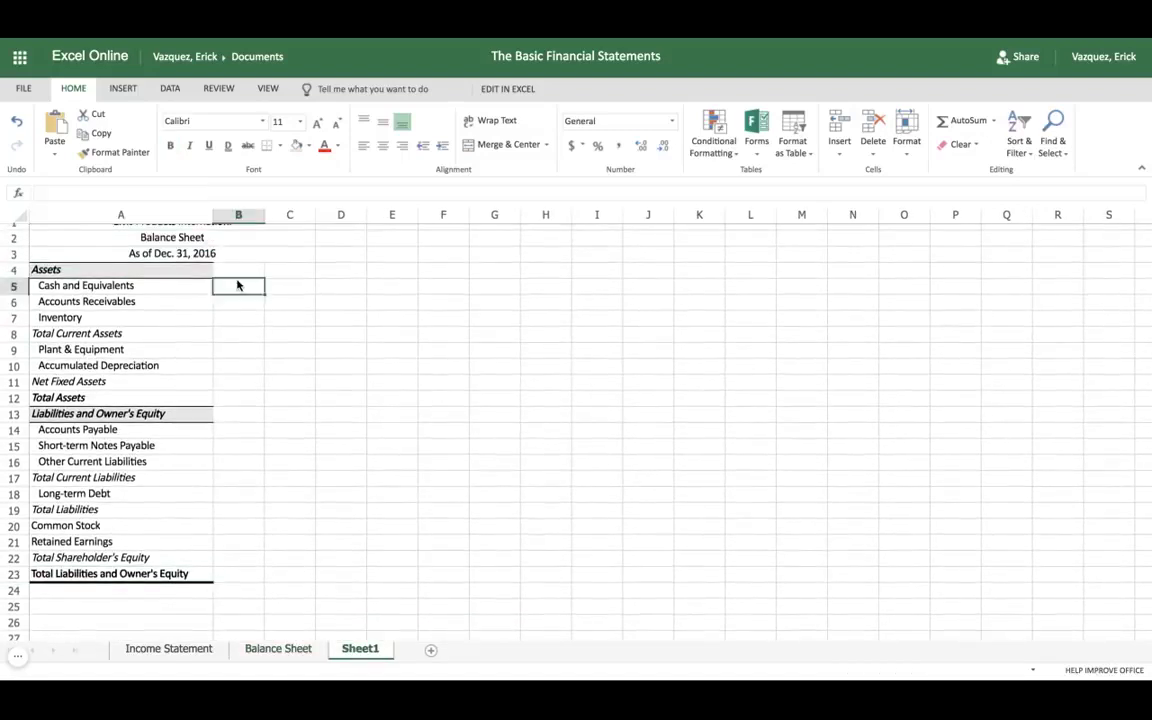
key("ctrl+v")
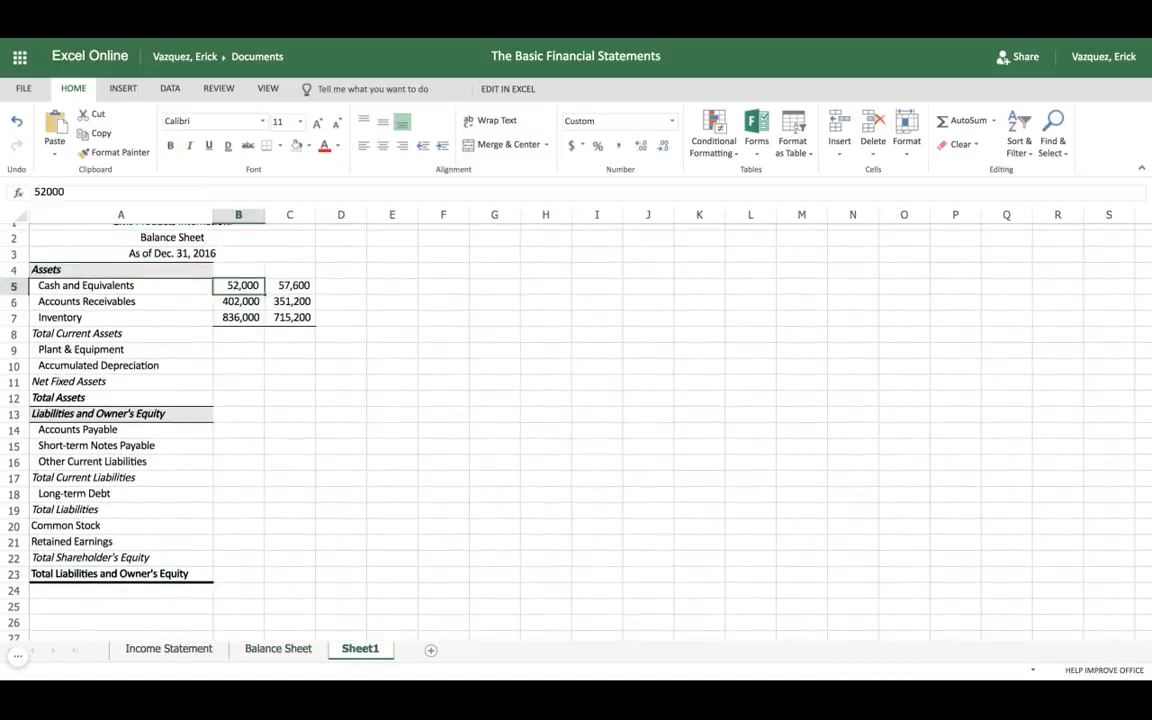
Step: Enter year headings 2016 in B4 and 2015 in C4, then select B4:C4
left_click(238, 269)
type("20")
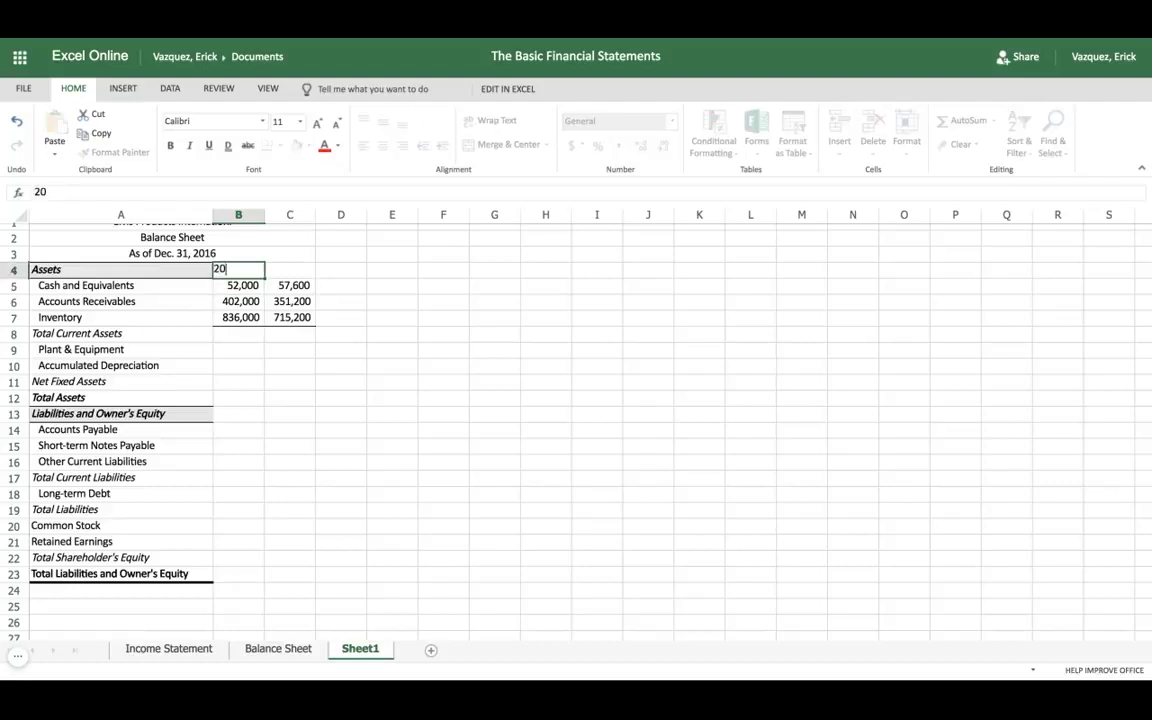
type("16")
key("Tab")
type("201")
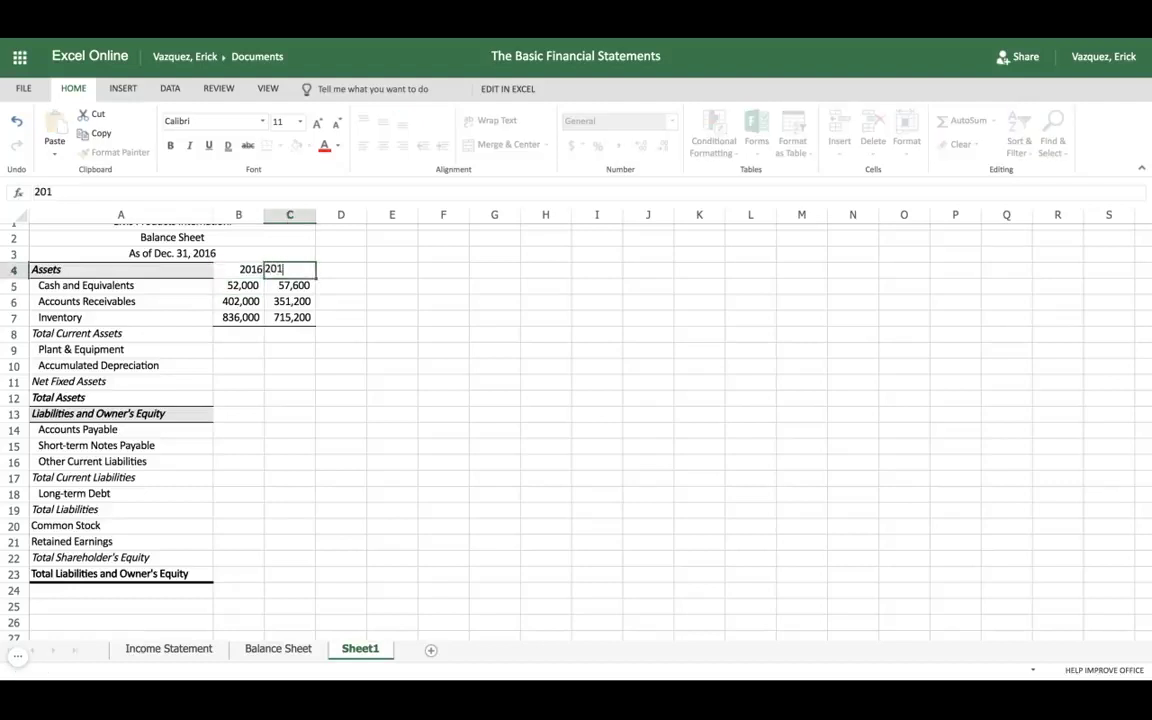
type("5")
key("Return")
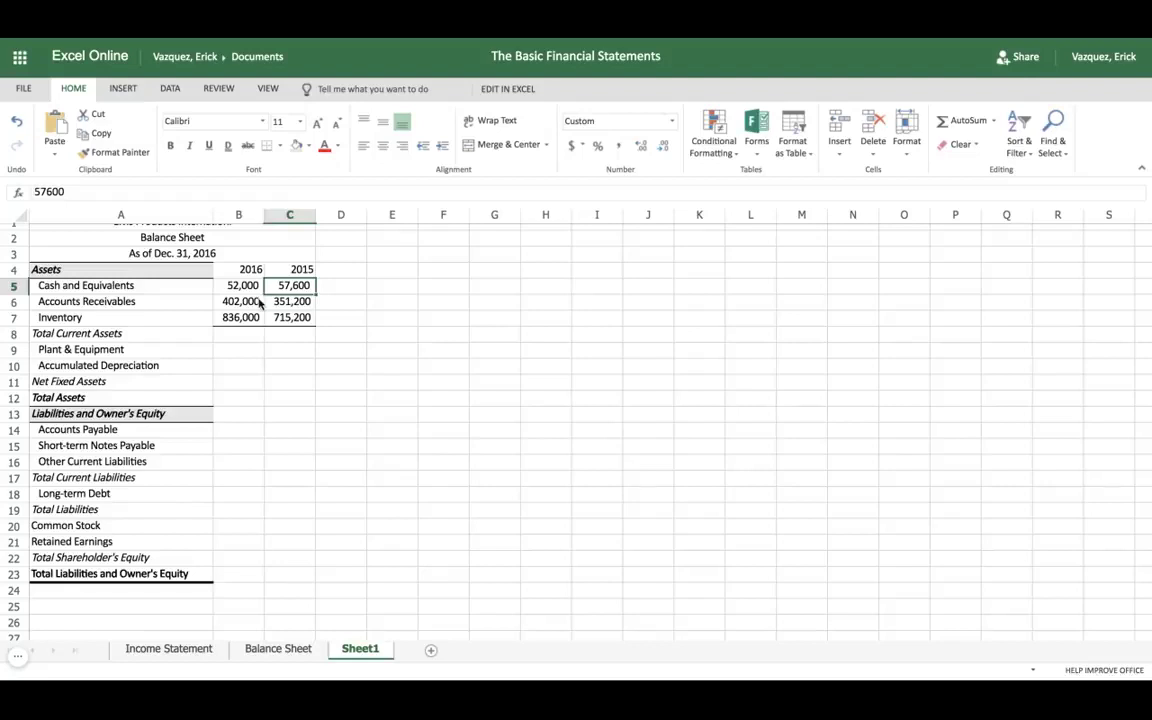
left_click(238, 269)
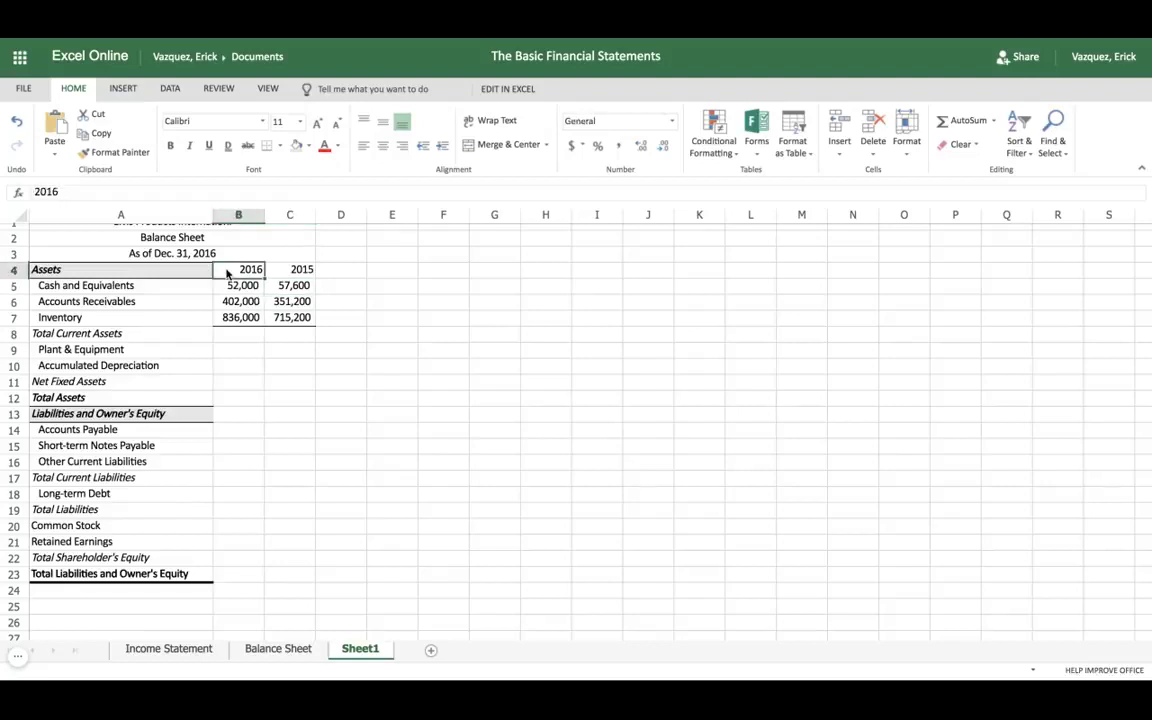
key("shift+Right")
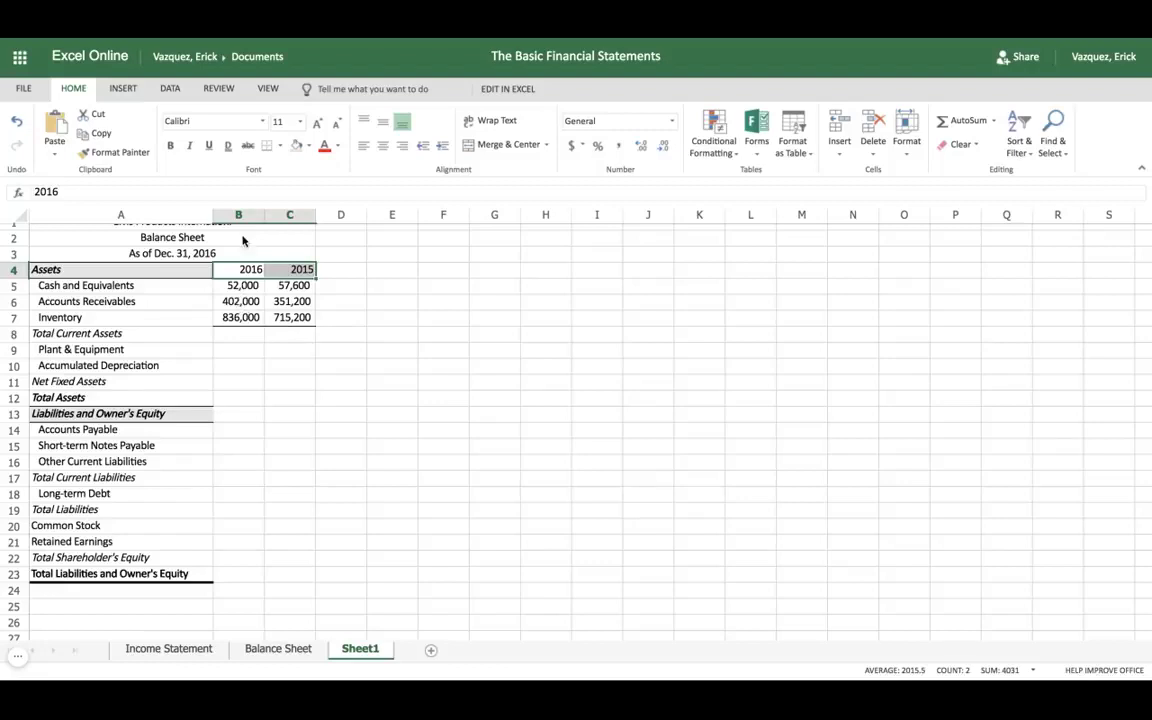
Step: Apply a Top and Bottom Border to the 2016 and 2015 headers in B4:C4
left_click(340, 267)
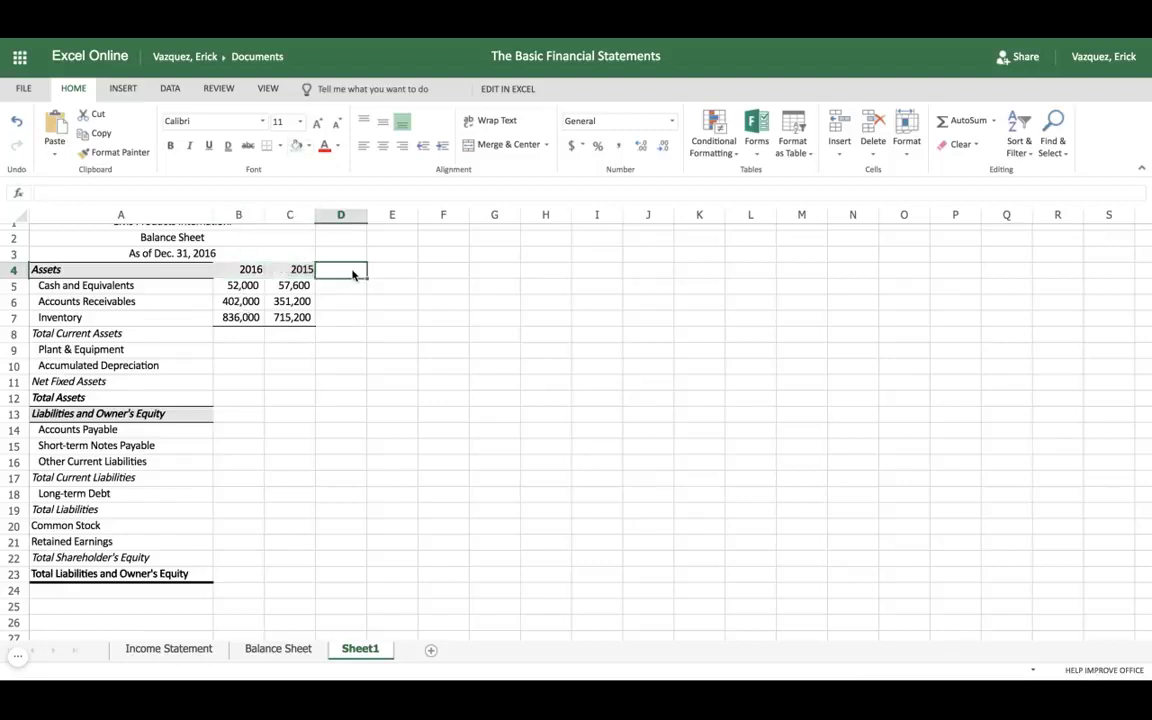
left_click_drag(250, 269, 288, 268)
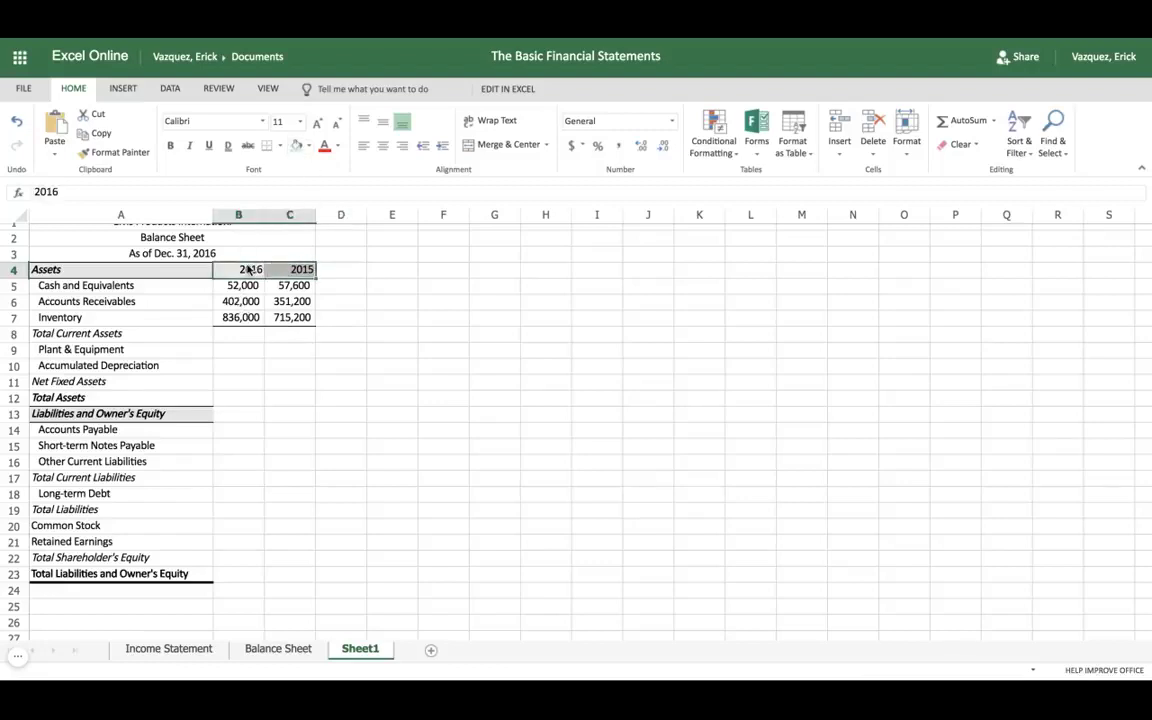
left_click(280, 146)
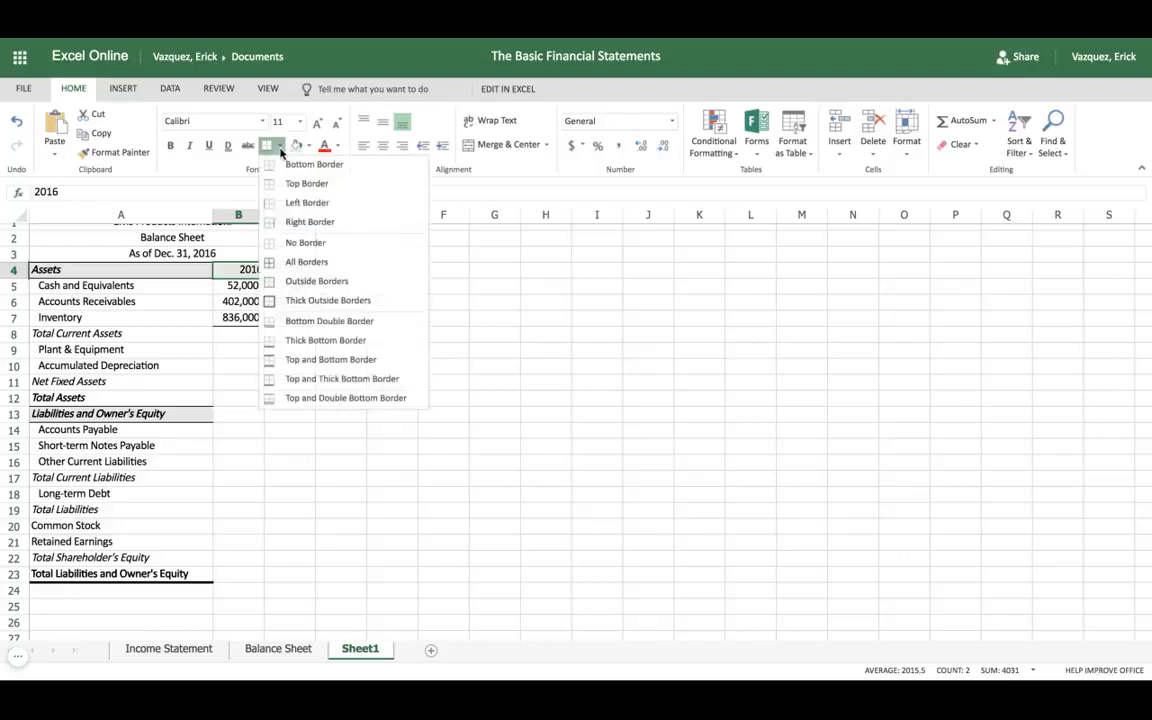
left_click(305, 359)
left_click(189, 288)
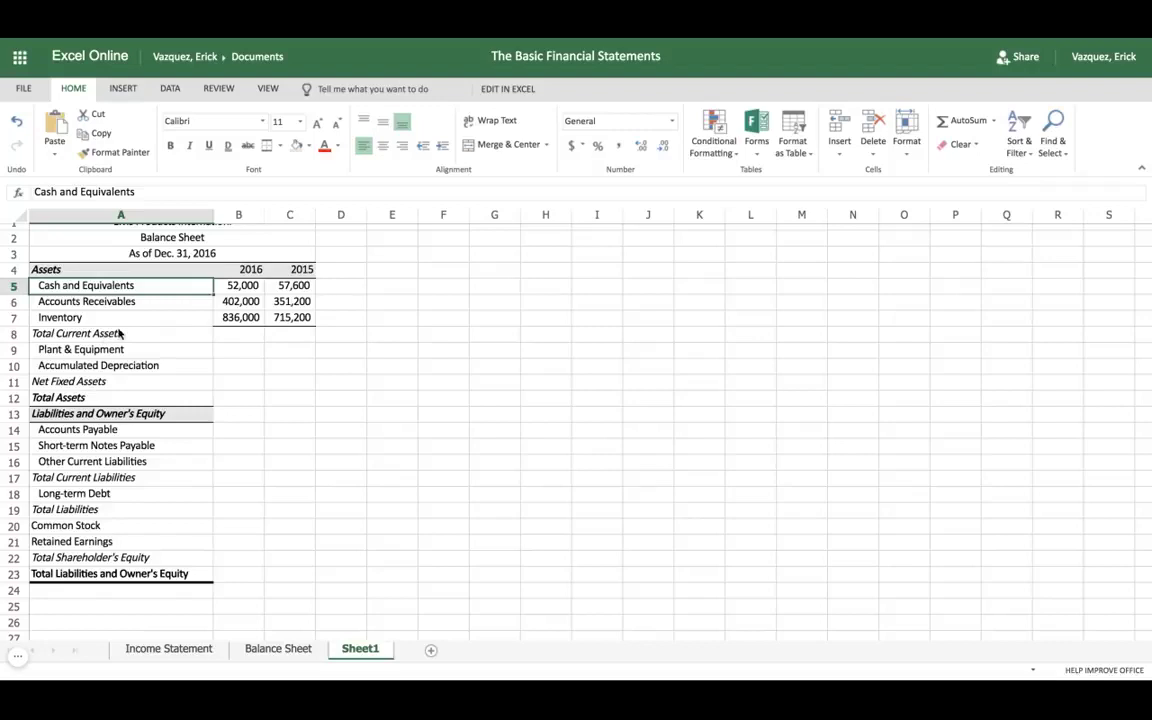
Step: Review the 2016 and 2015 current asset values in B5:B7 and column C before totalling
left_click(237, 336)
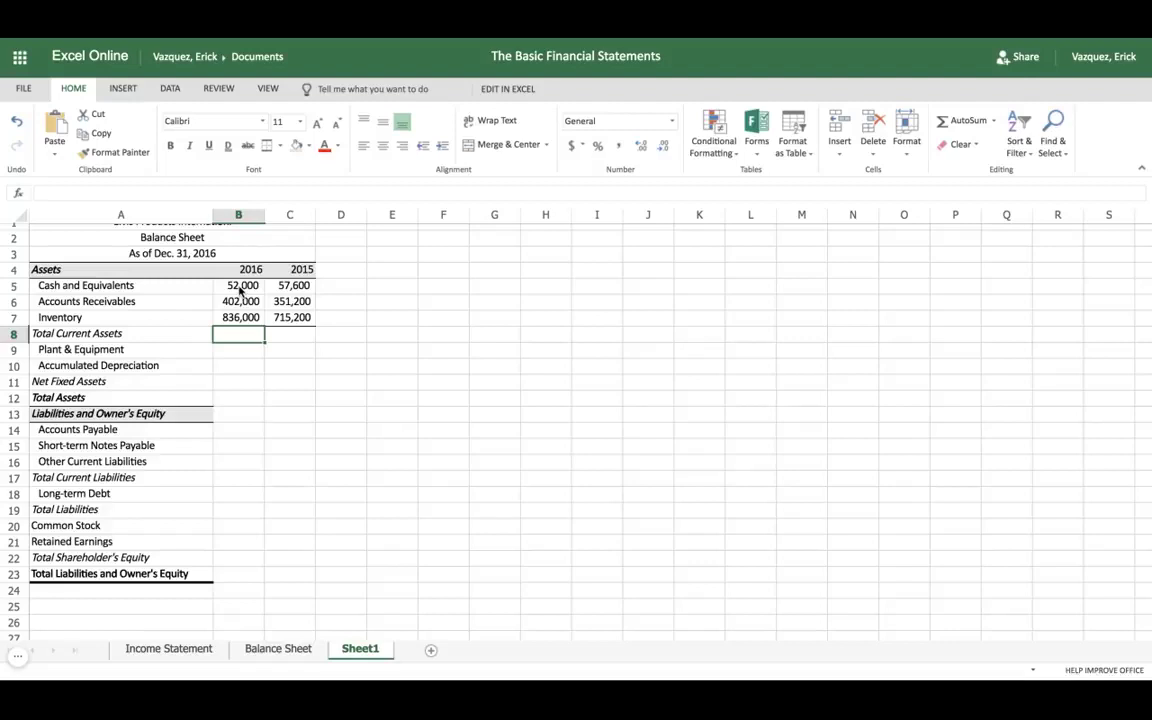
left_click_drag(240, 291, 240, 317)
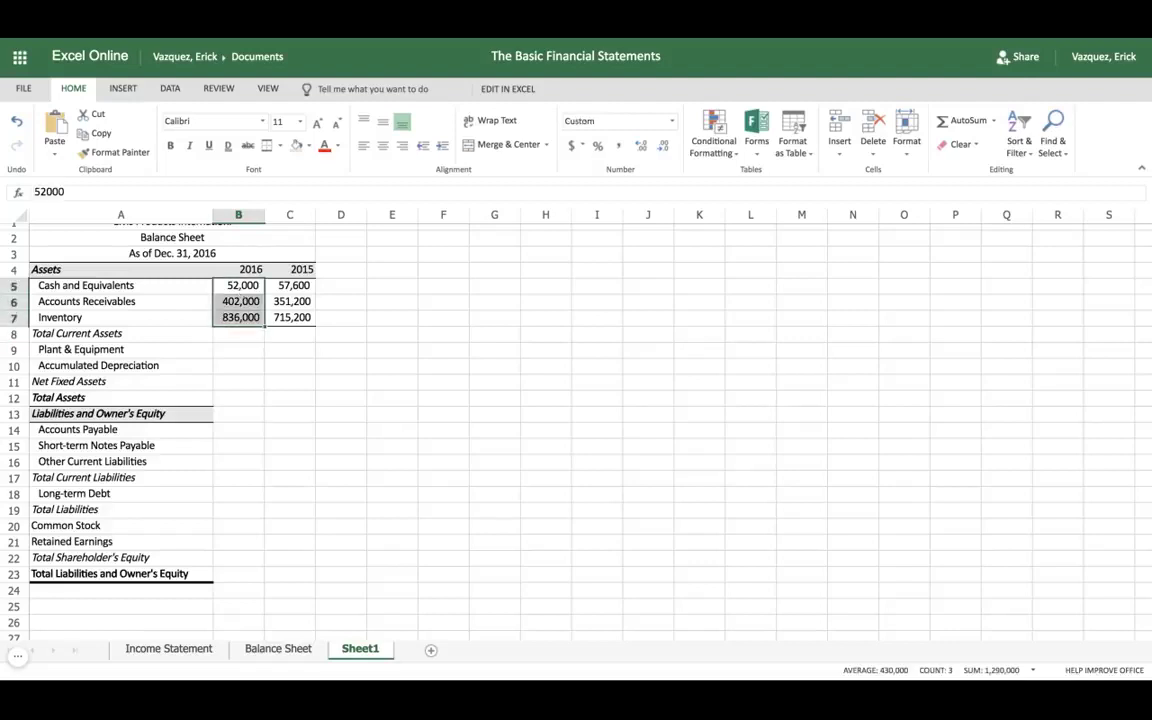
left_click(291, 289)
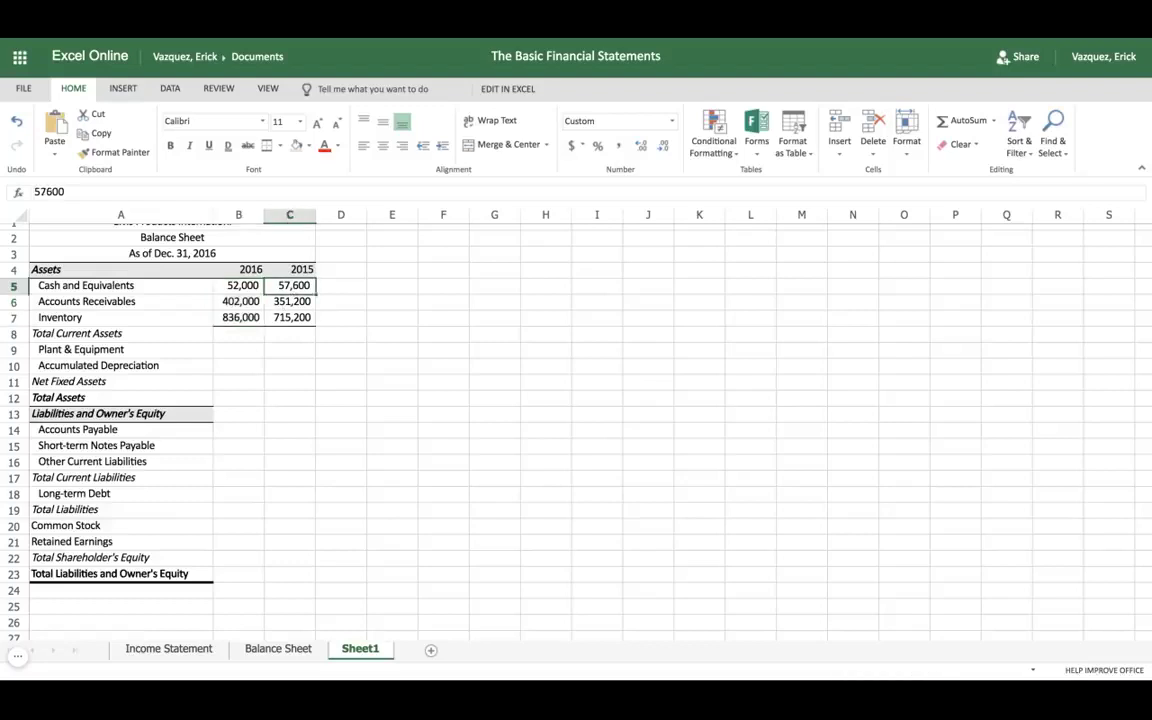
left_click(291, 321)
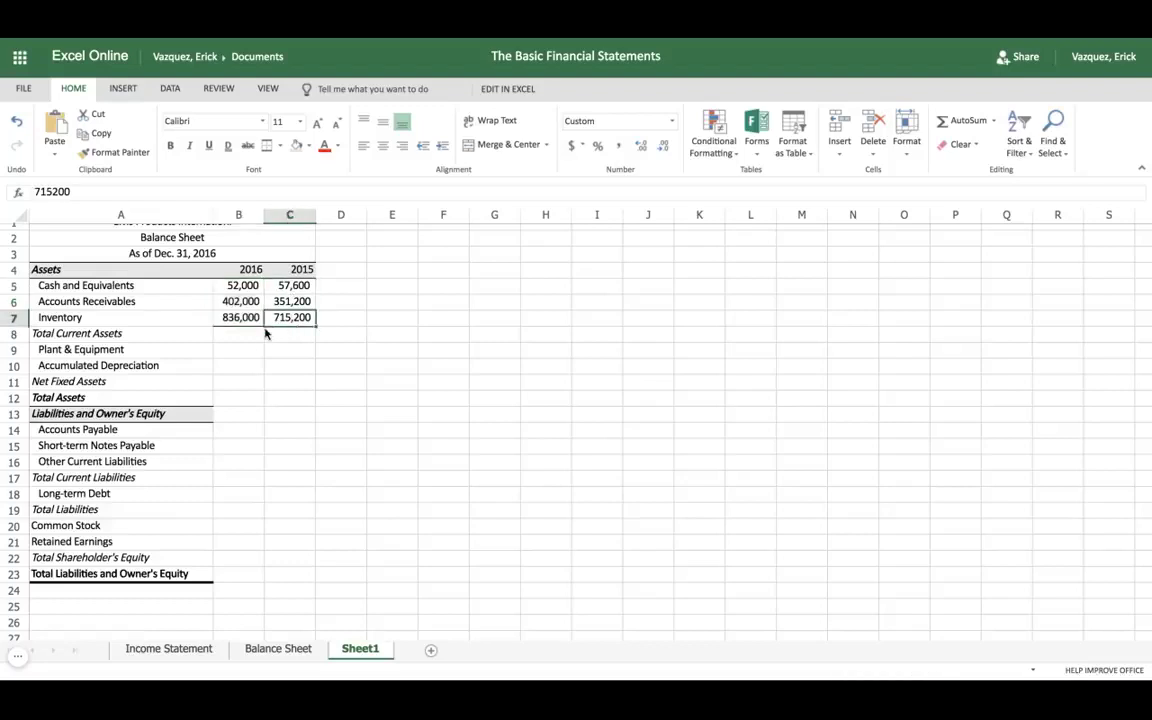
left_click(253, 339)
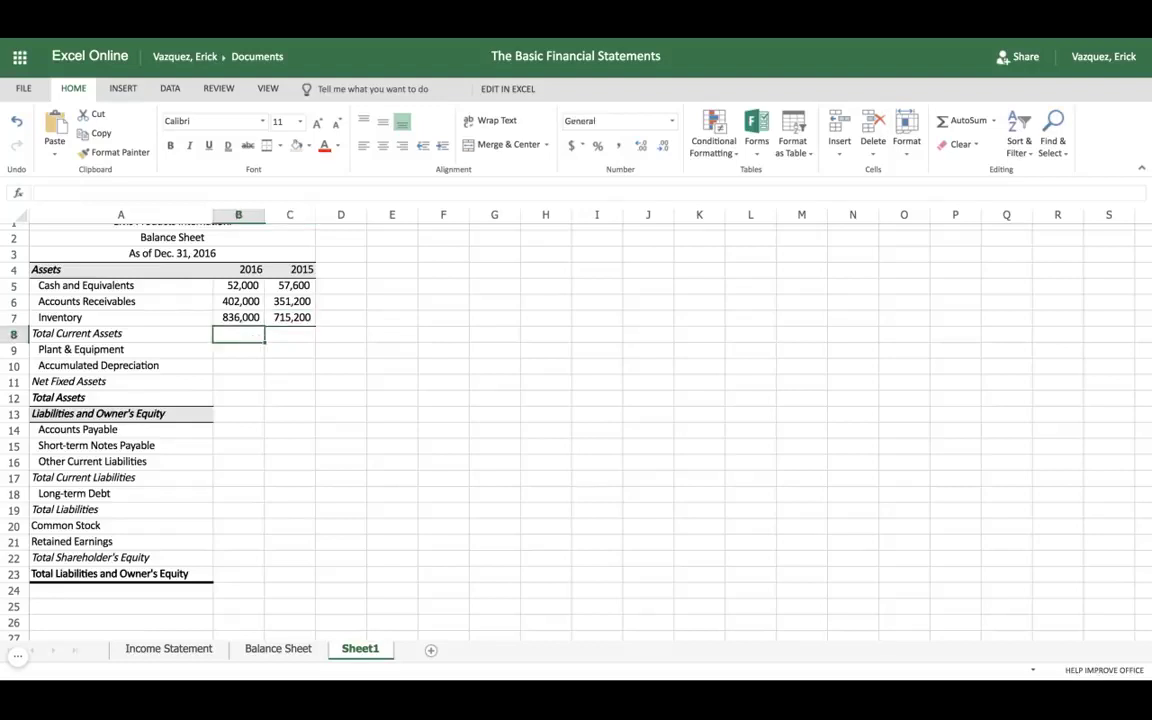
Step: Enter =SUM(B5:B7) in B8, giving 2016 Total Current Assets of 1,290,000
type("=")
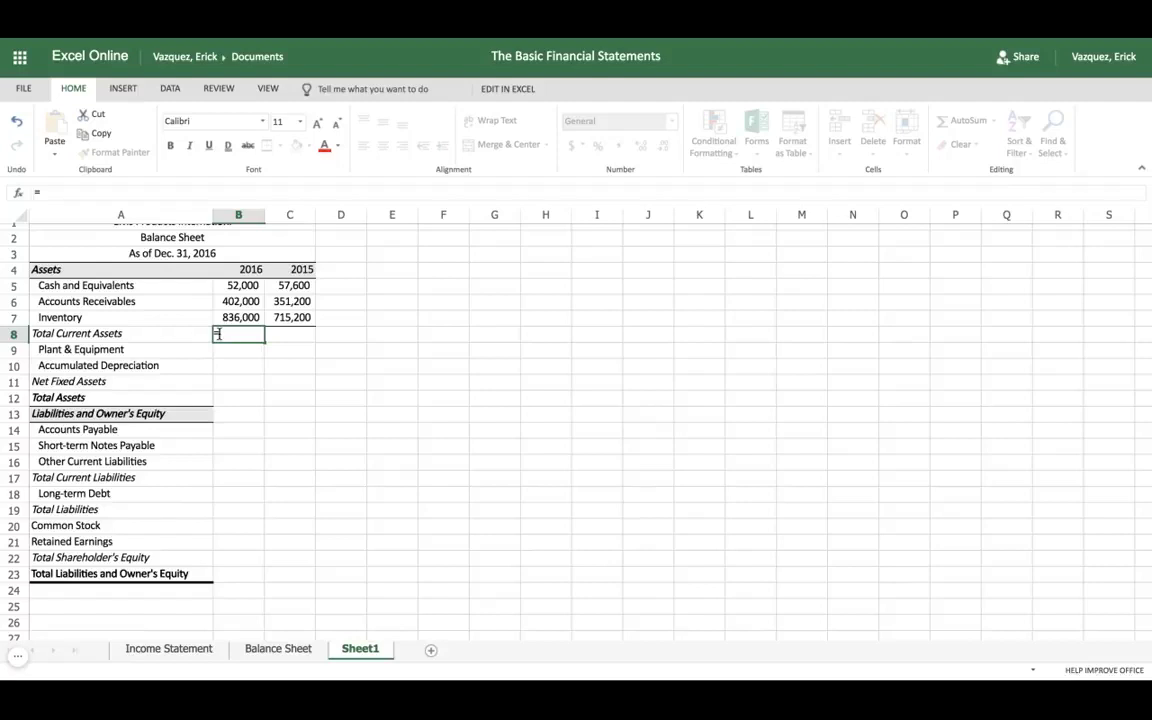
type("sum")
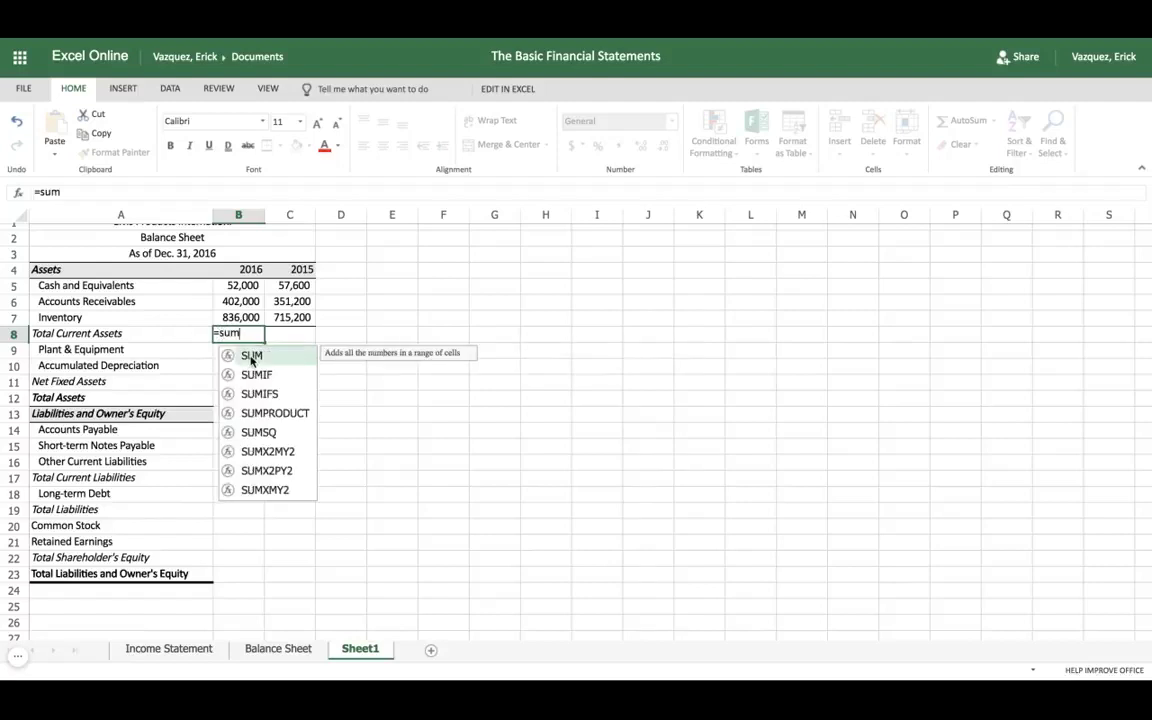
key("Tab")
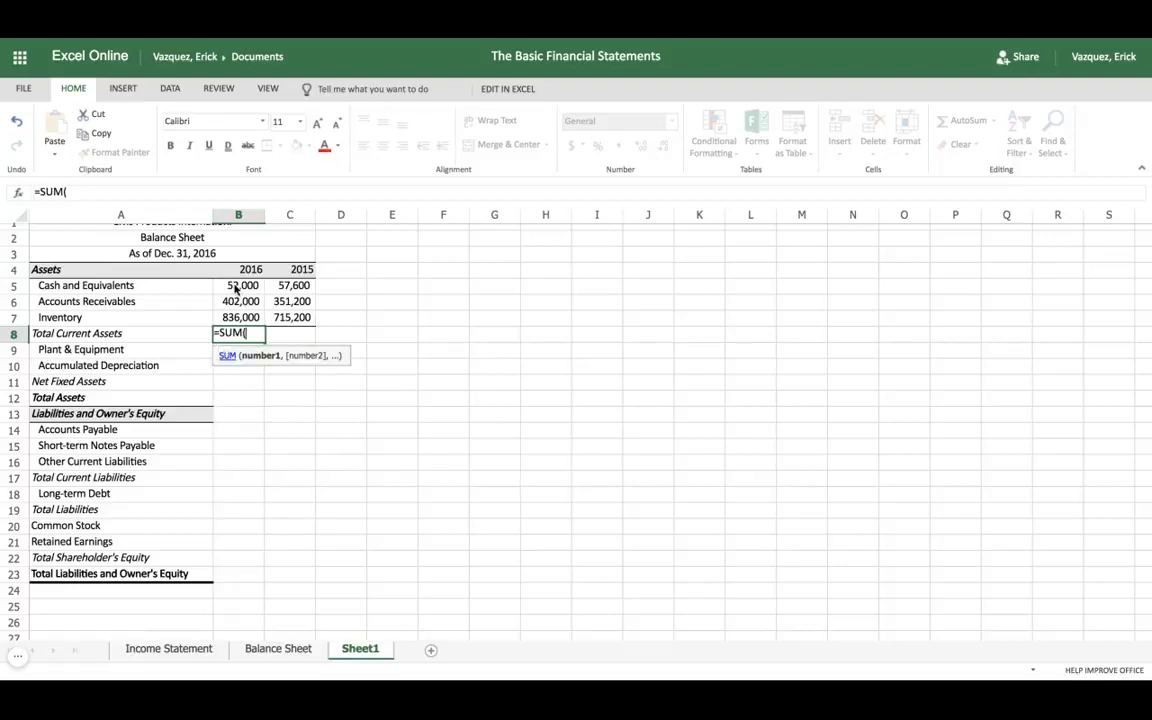
left_click_drag(236, 288, 240, 317)
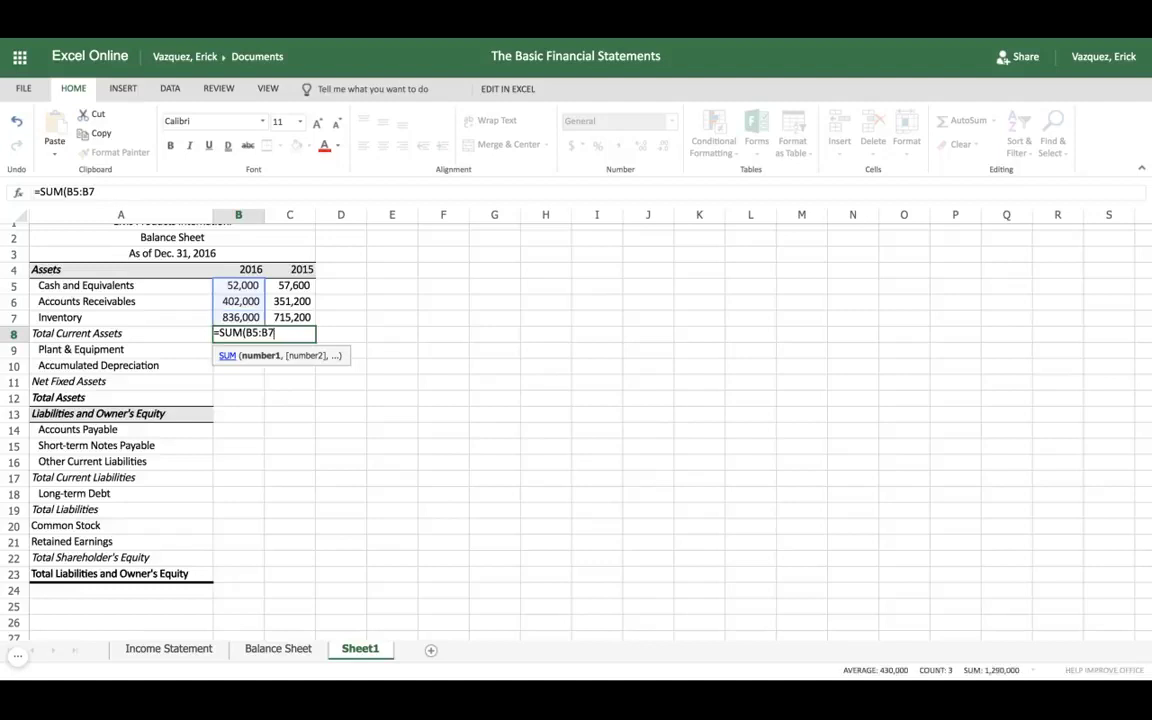
type(")")
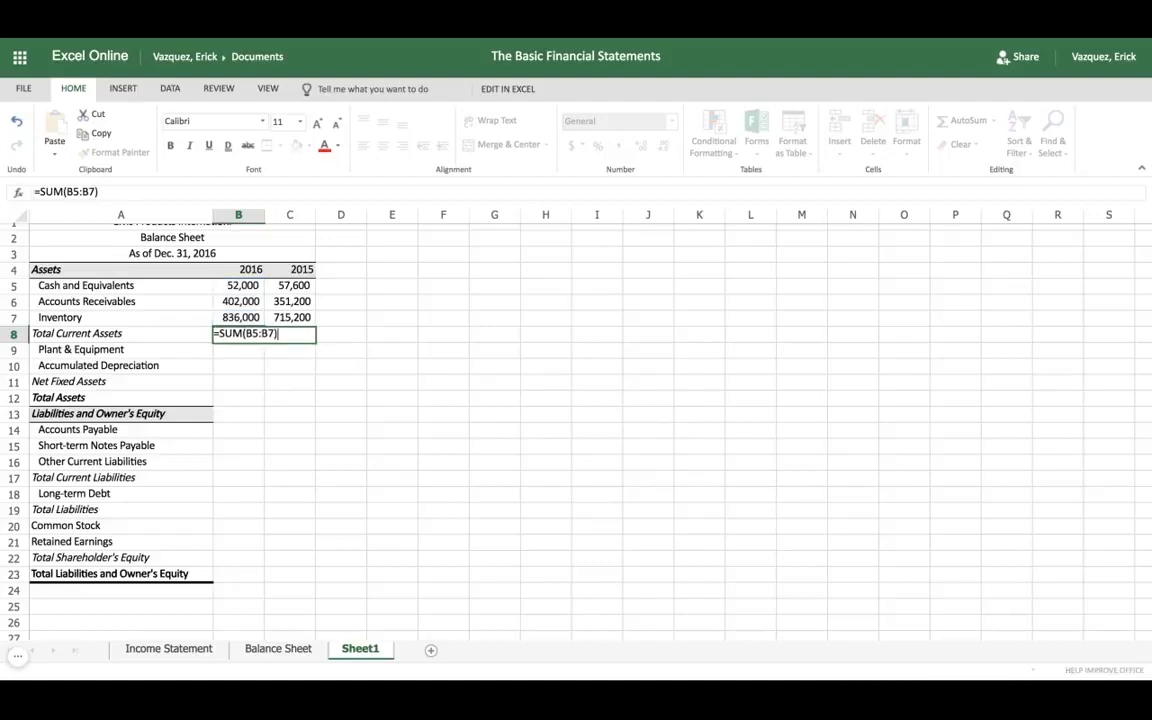
key("Tab")
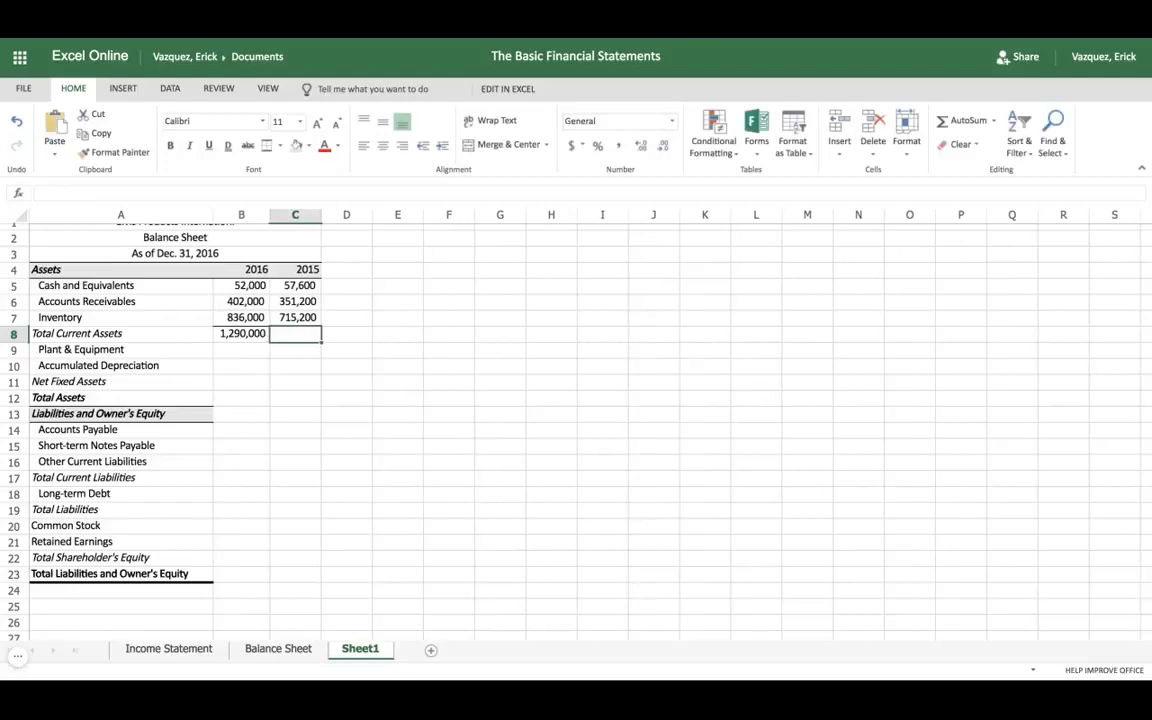
Step: Fill the B8 SUM formula into C8 for 1,124,000 and select the 2015 values C5:C23
left_click(255, 336)
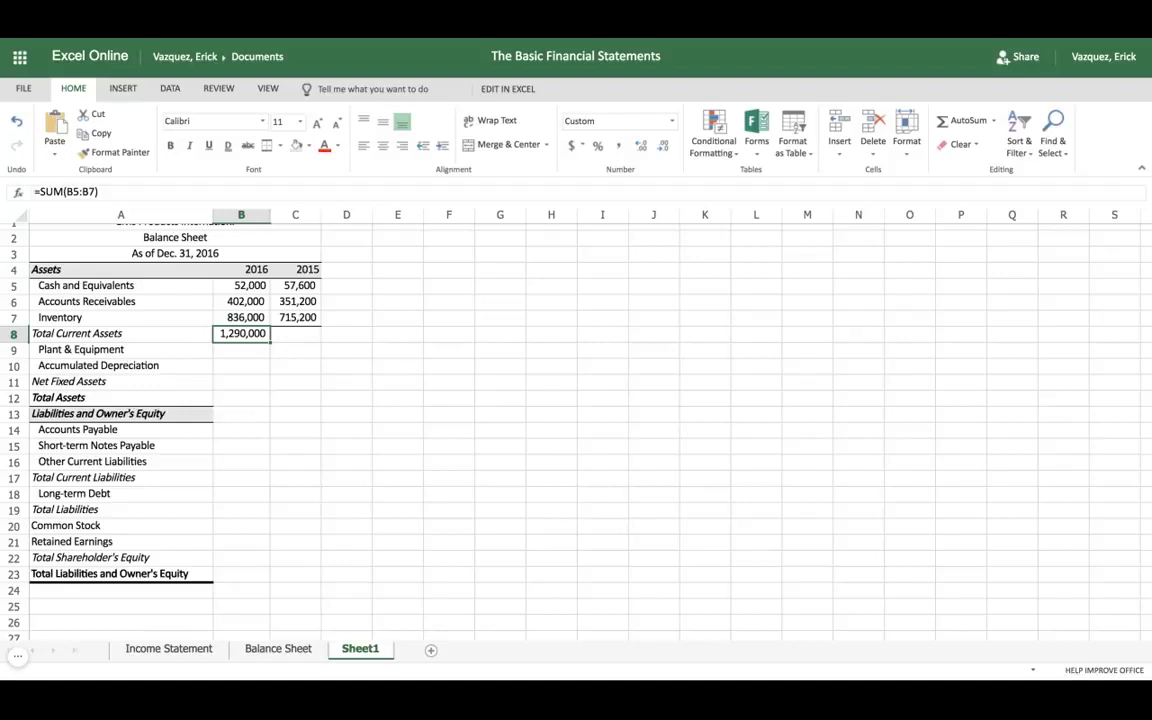
left_click_drag(269, 341, 322, 340)
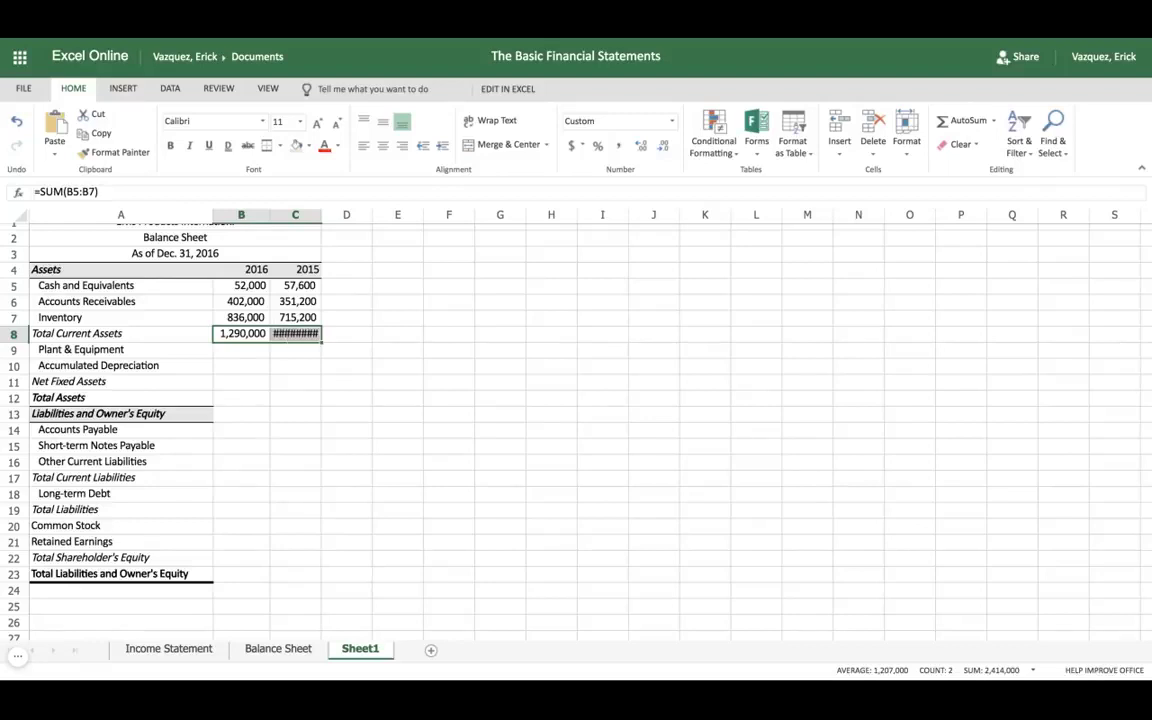
left_click(298, 287)
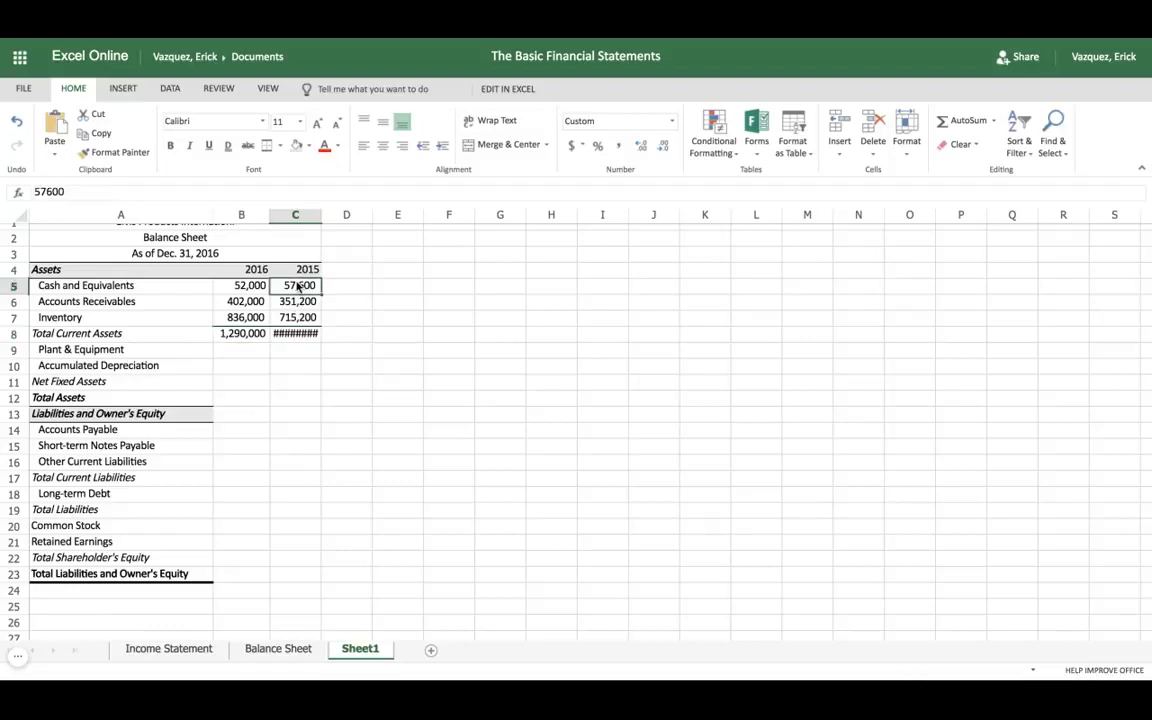
left_click_drag(298, 287, 296, 573)
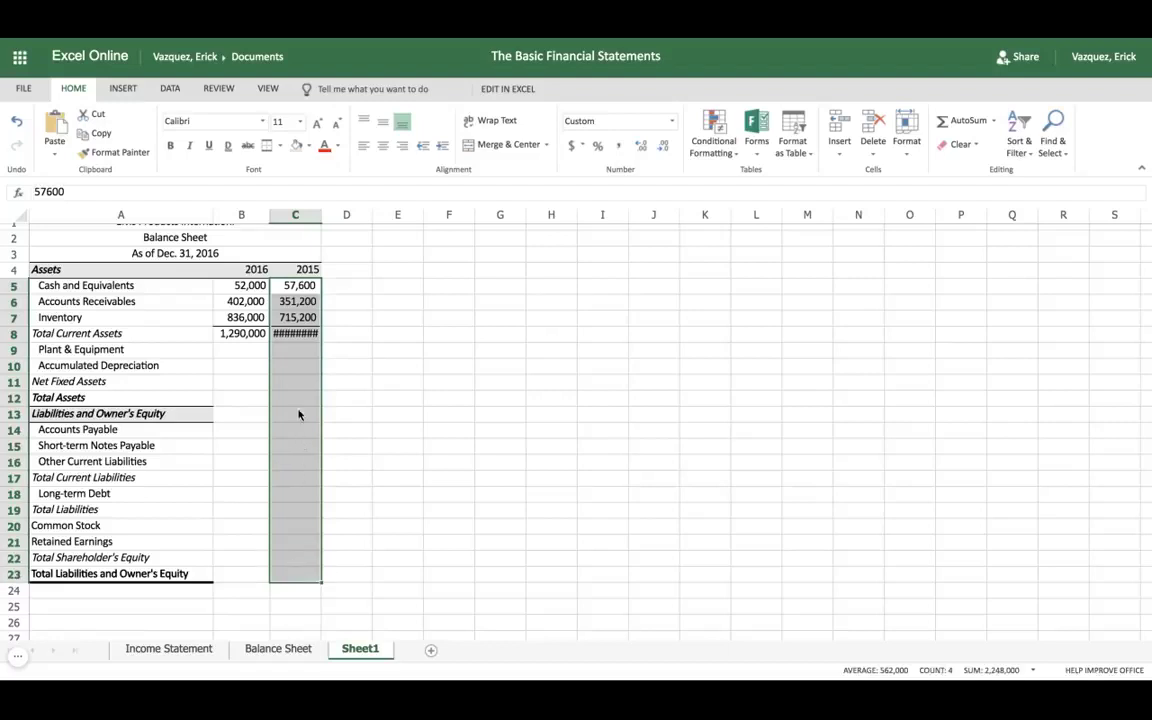
Step: Format the 2015 column C5:C23 as Number with Comma Style and zero decimal places
right_click(285, 365)
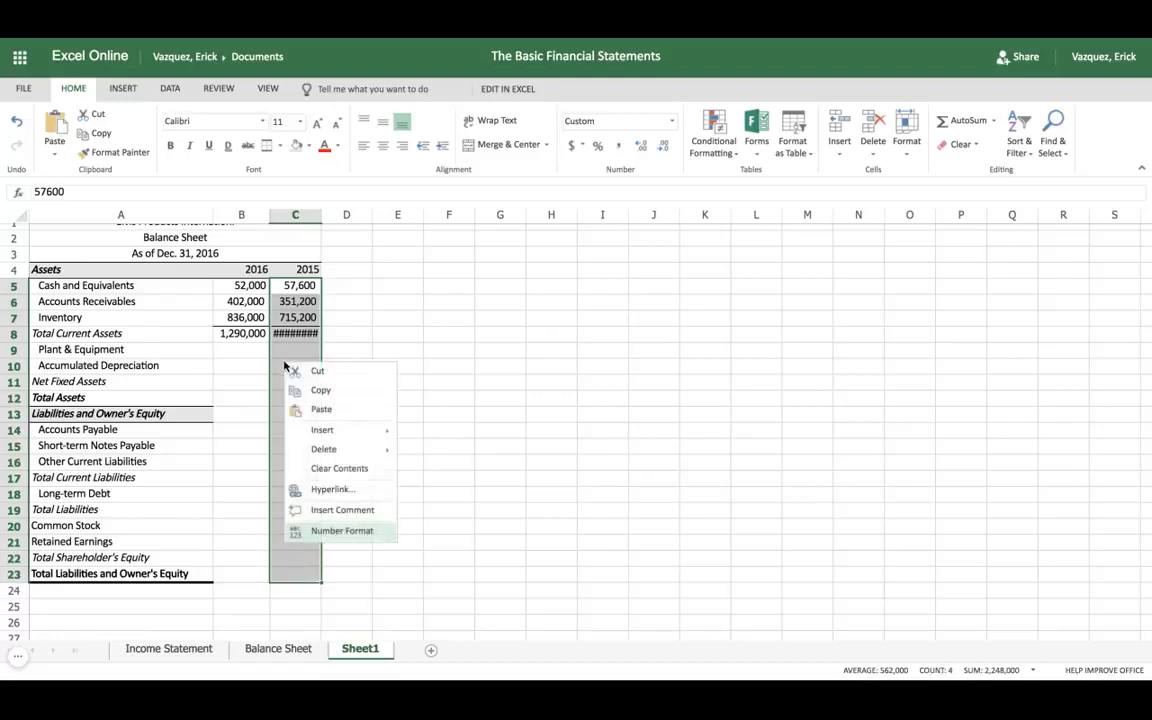
left_click(342, 531)
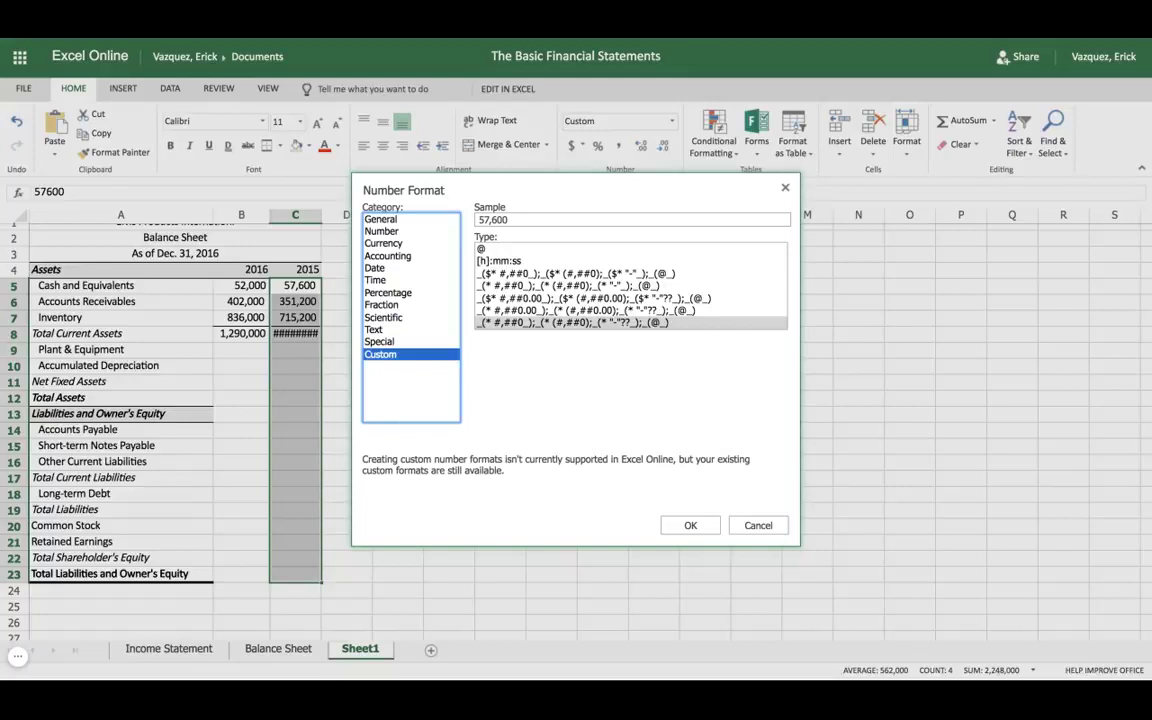
left_click(385, 231)
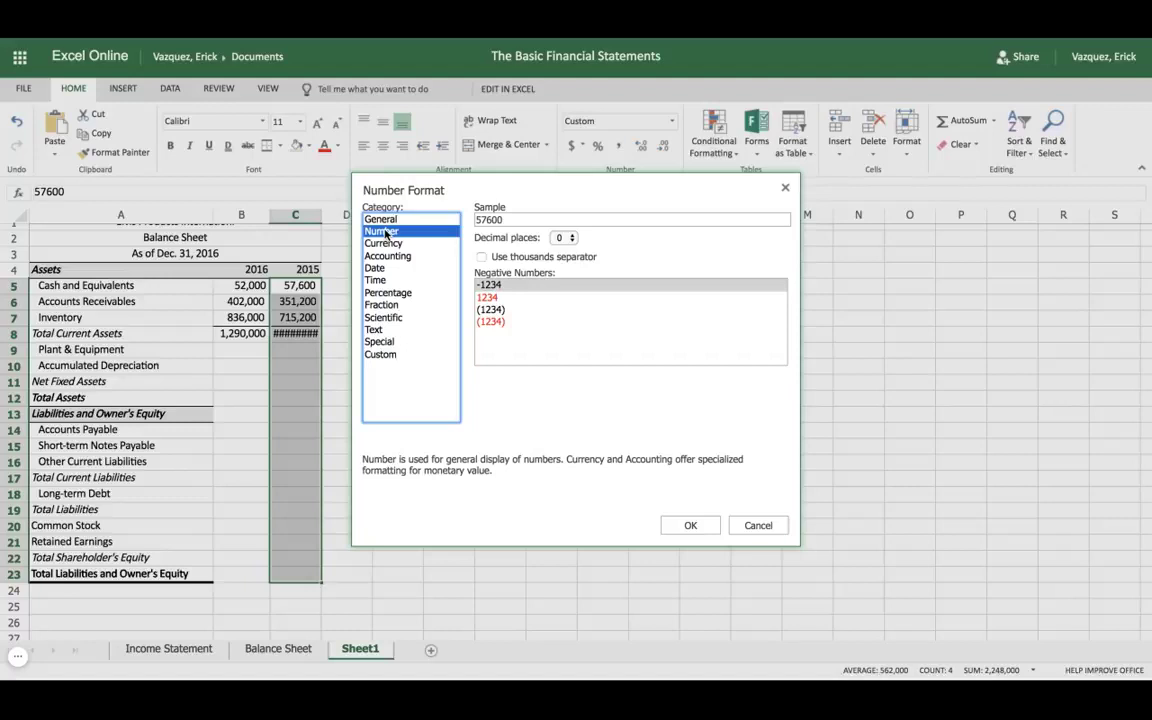
left_click(693, 528)
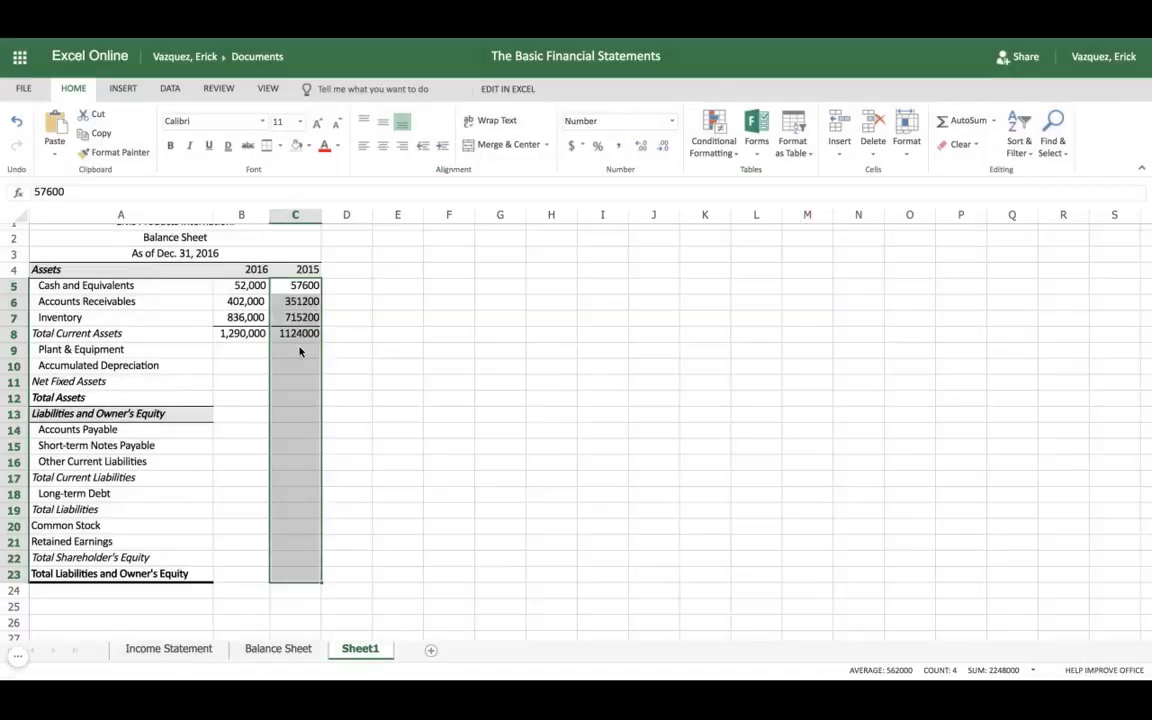
left_click(616, 147)
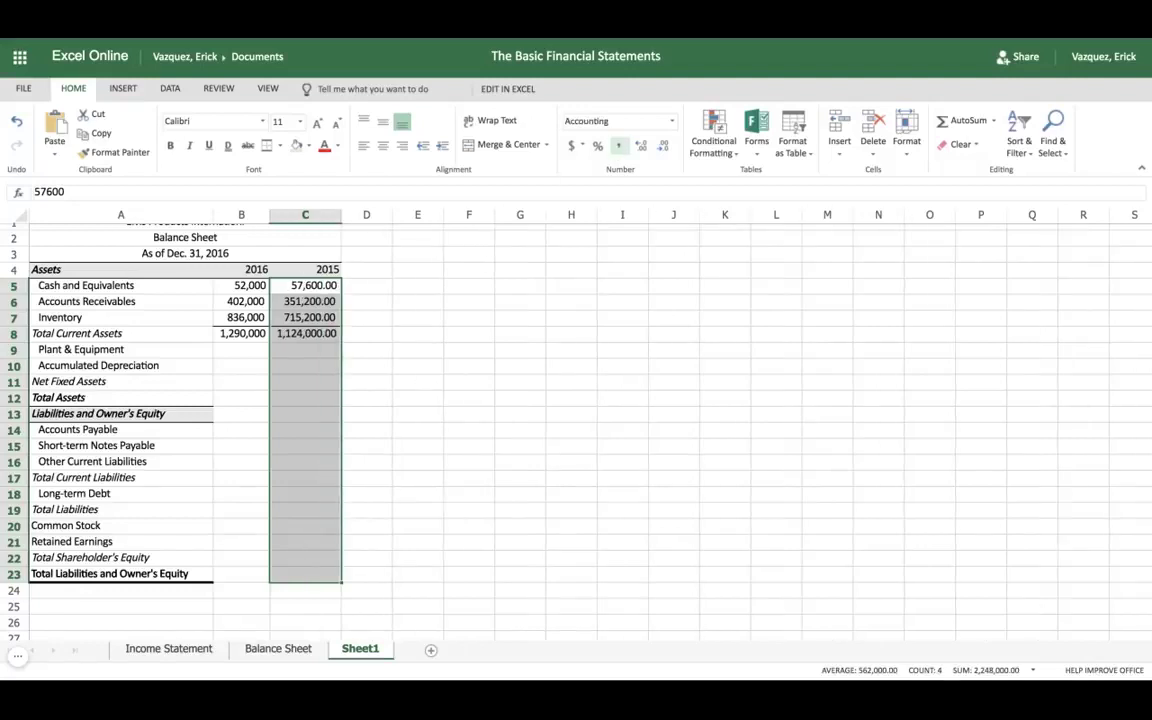
left_click(665, 148)
left_click(665, 148)
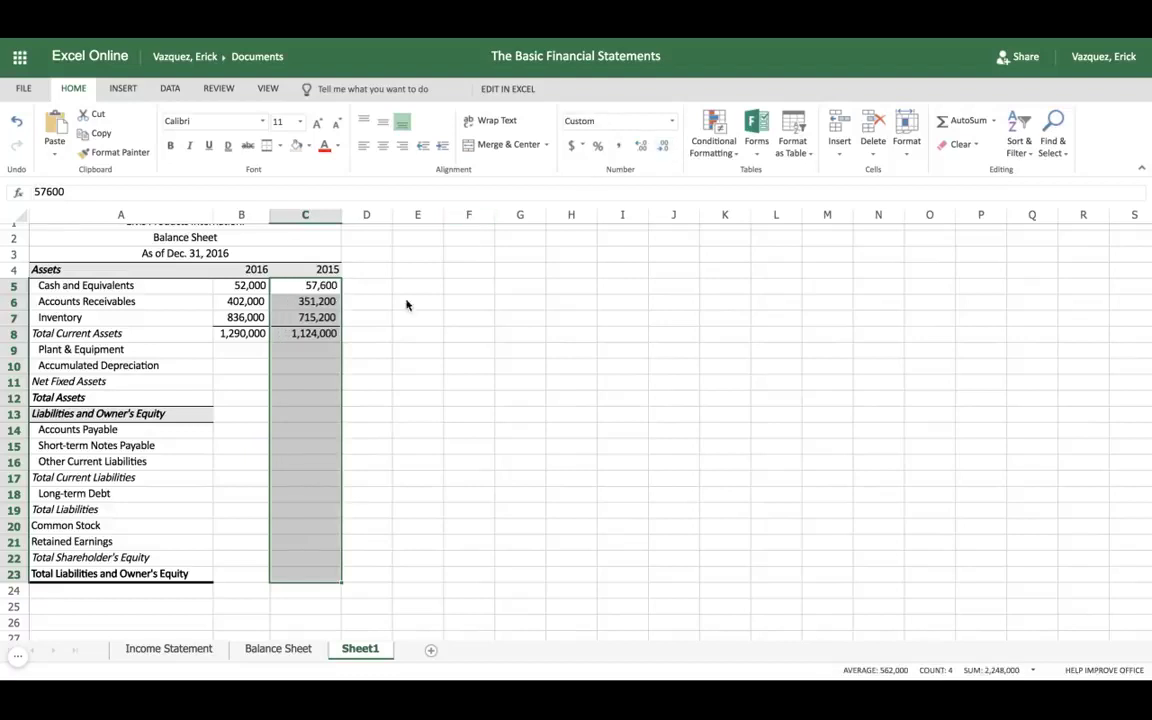
left_click(250, 333)
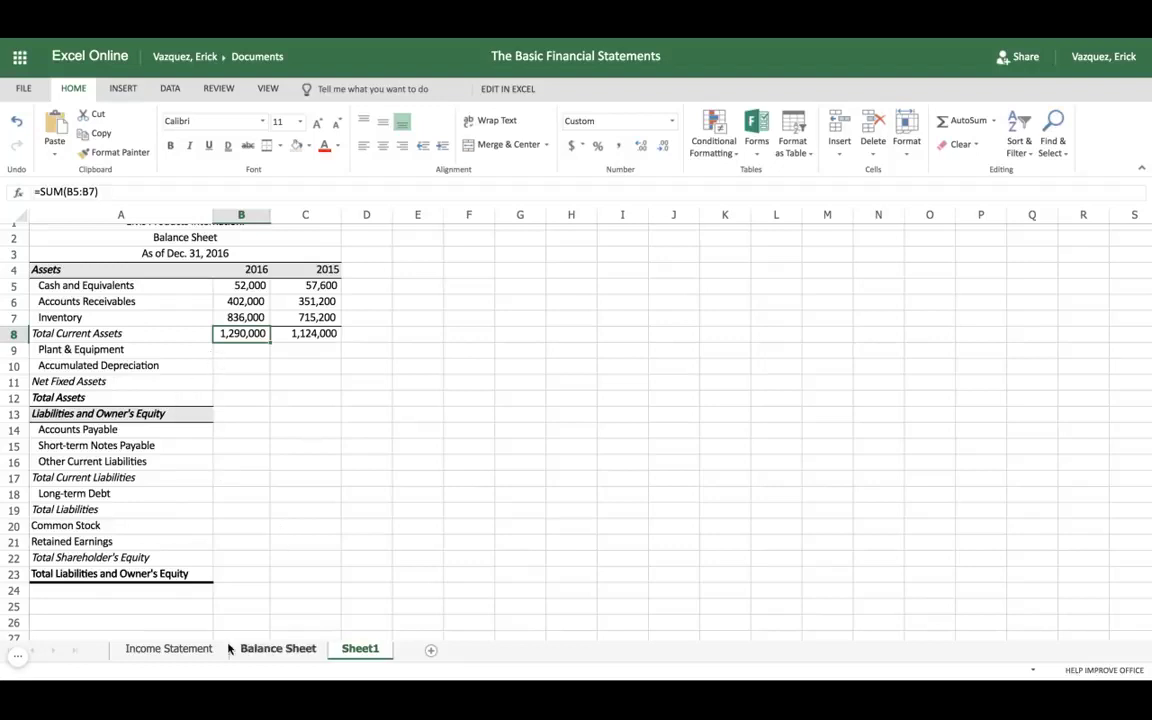
Step: Copy both years' Plant & Equipment and Accumulated Depreciation from the Balance Sheet into Sheet1 B9:C10
left_click(270, 651)
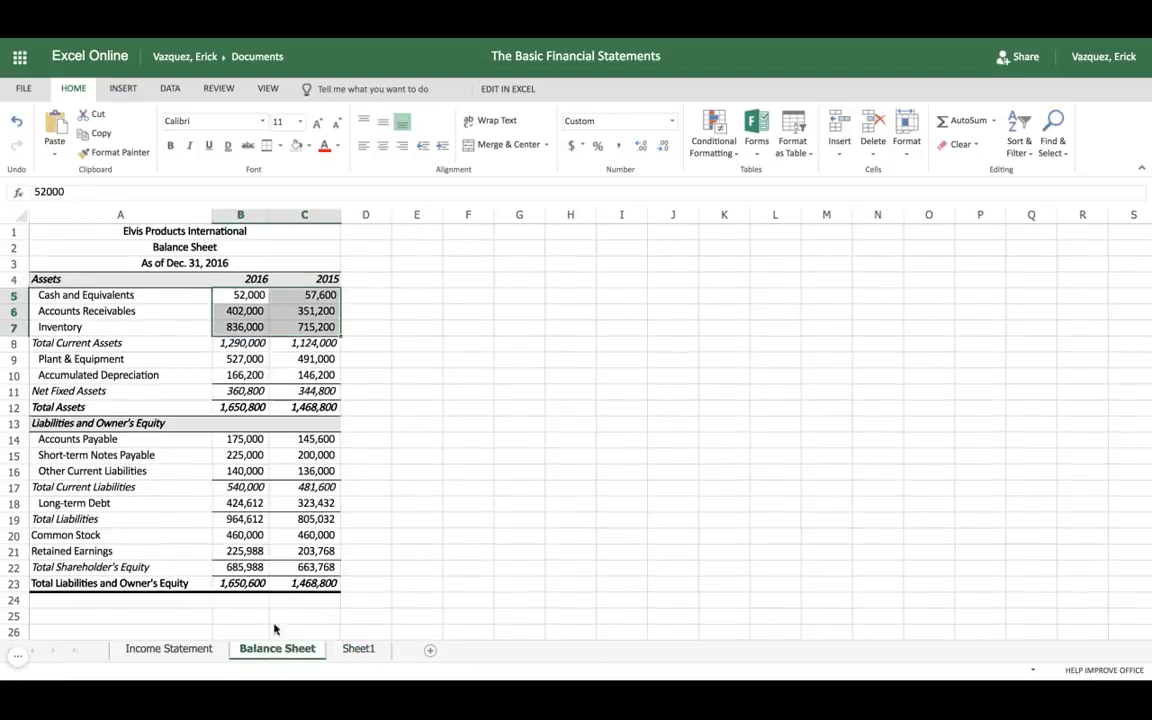
left_click(242, 363)
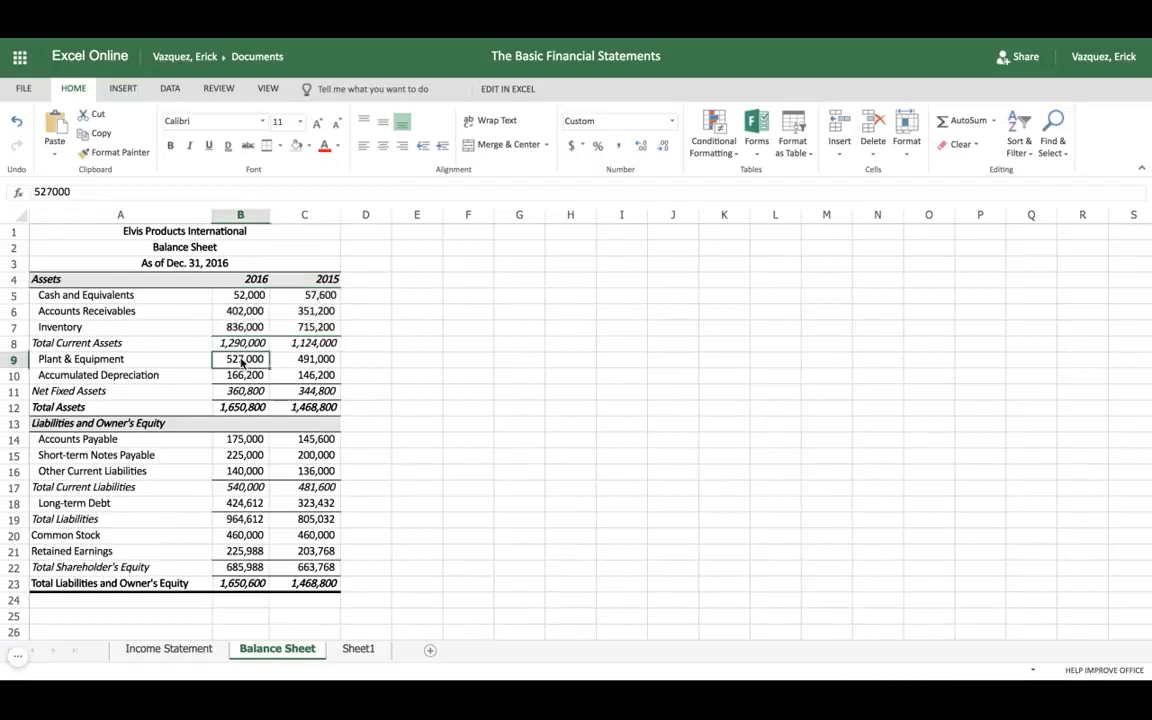
left_click_drag(242, 363, 310, 375)
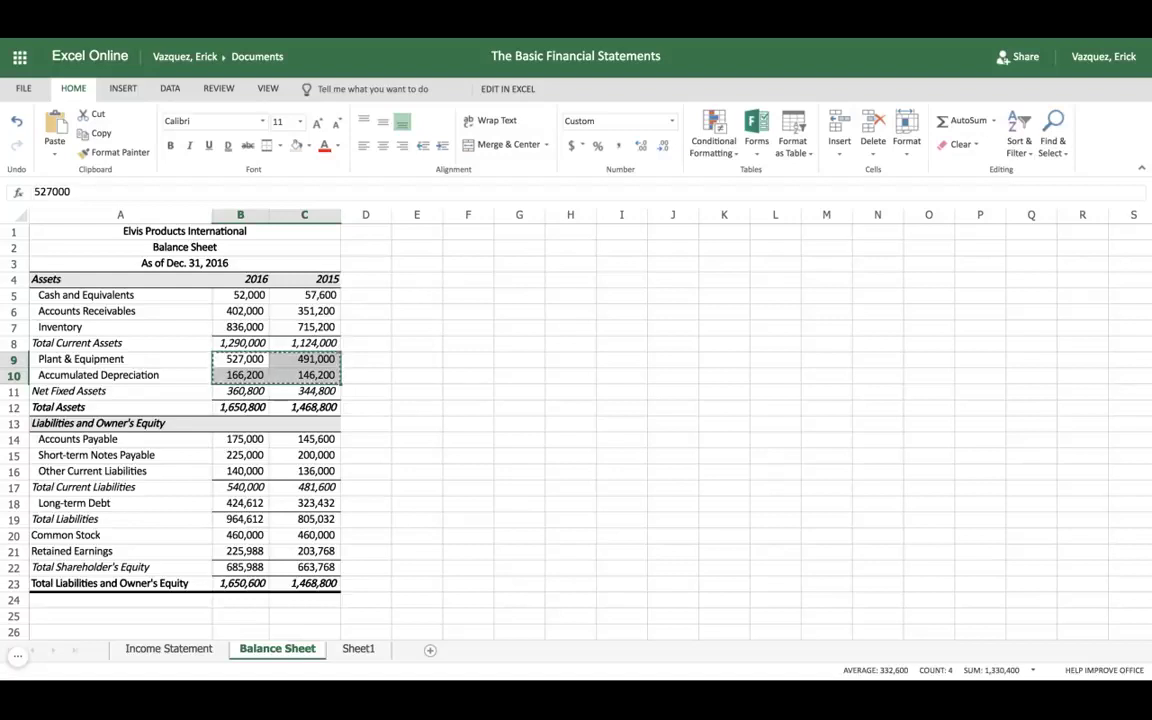
left_click(355, 649)
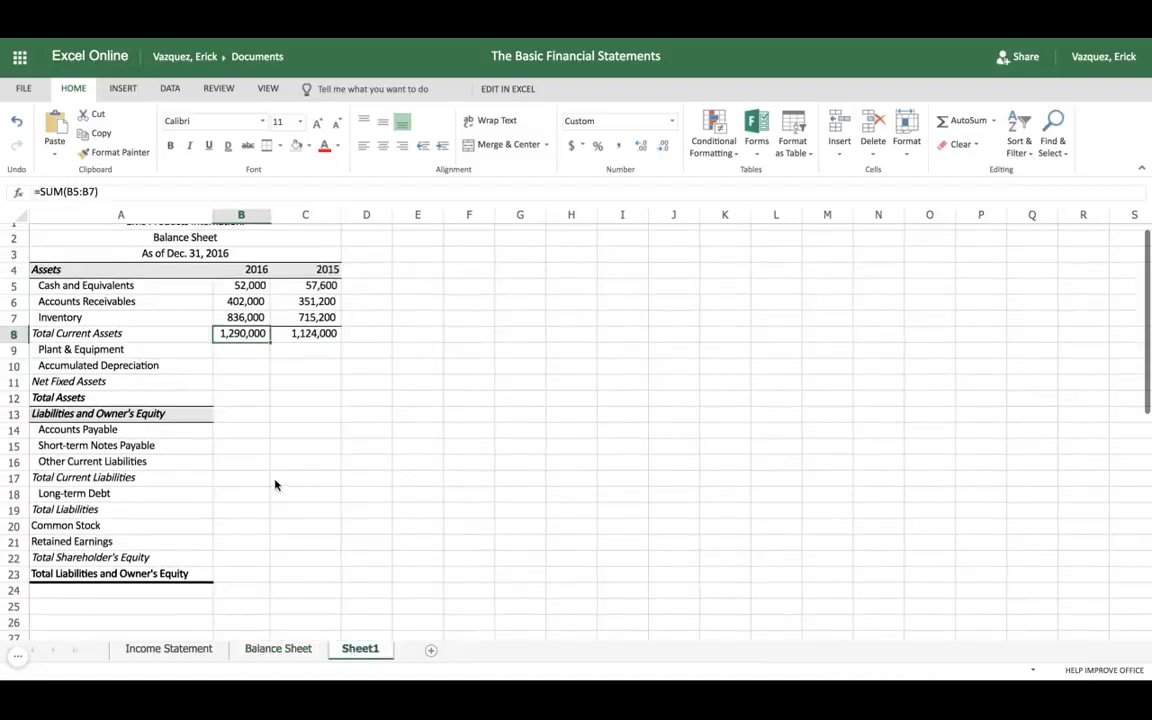
left_click(237, 356)
type("527,000\t491,000 166,200\t146,200")
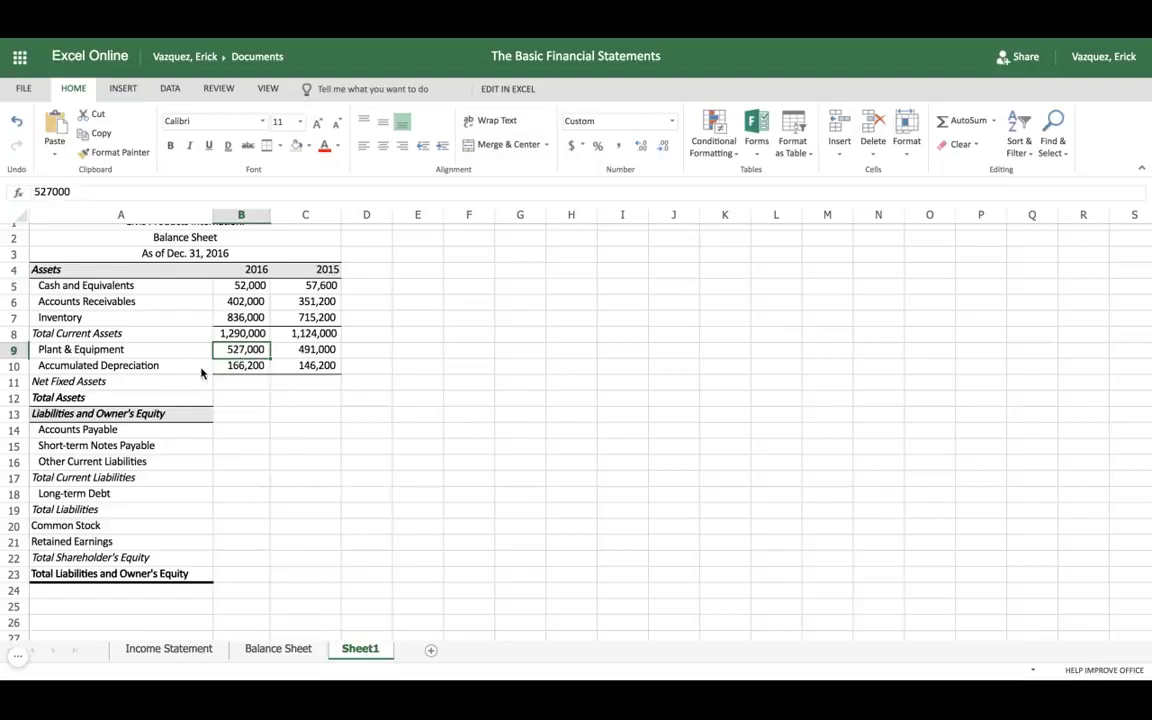
Step: Verify the pasted B9:B10 values and the empty Net Fixed Assets cells in row 11
left_click(271, 382)
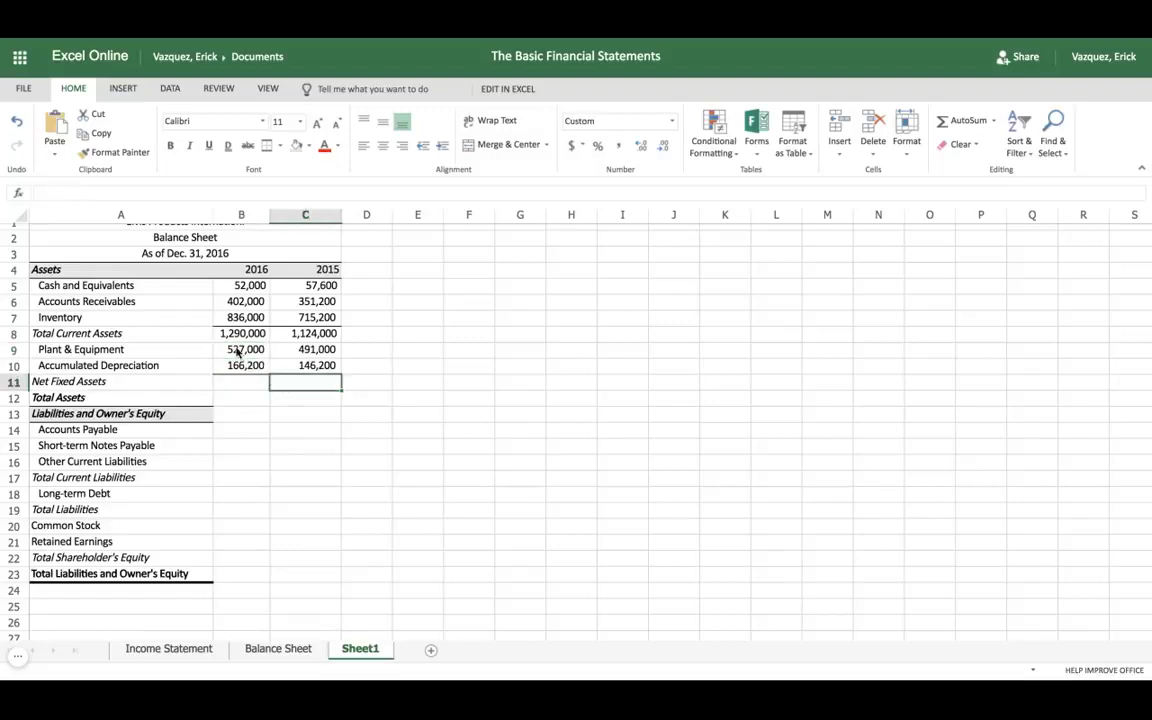
left_click(237, 384)
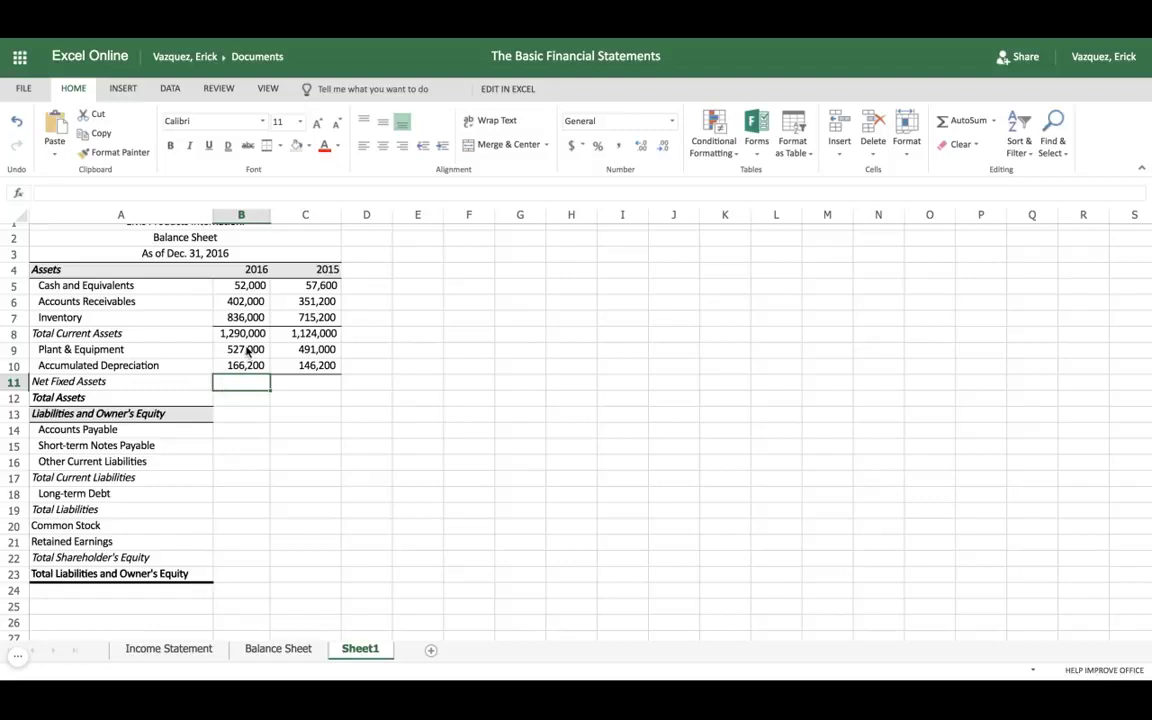
left_click(247, 351)
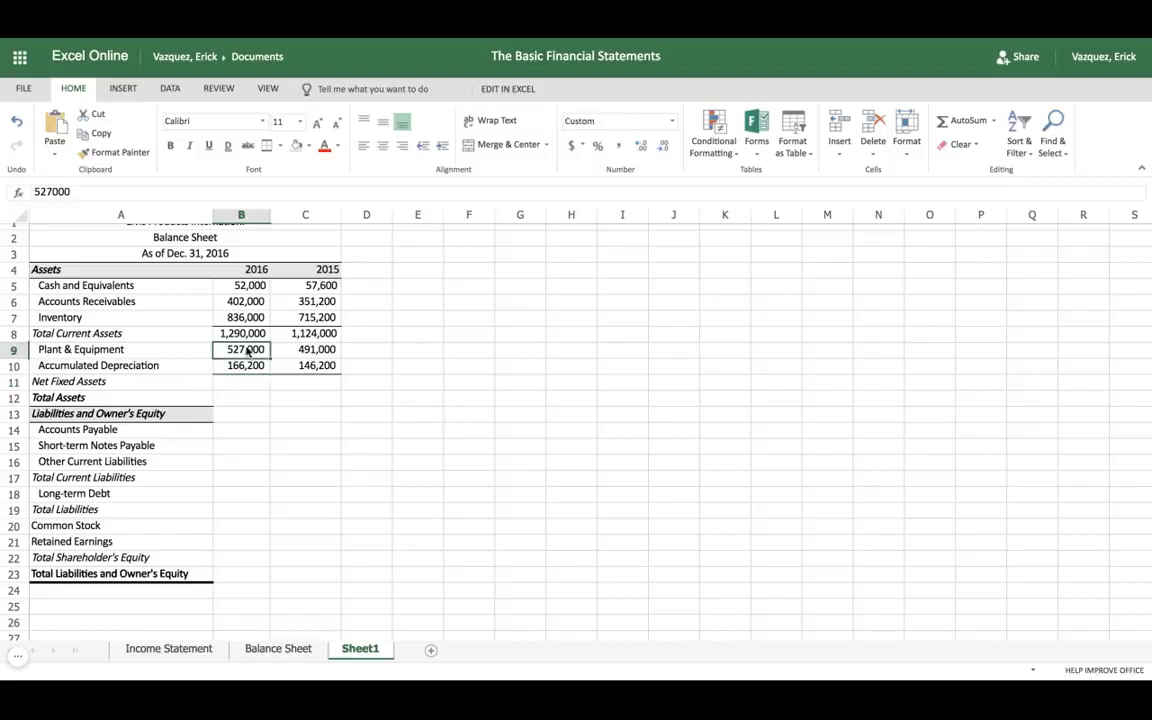
left_click(249, 368)
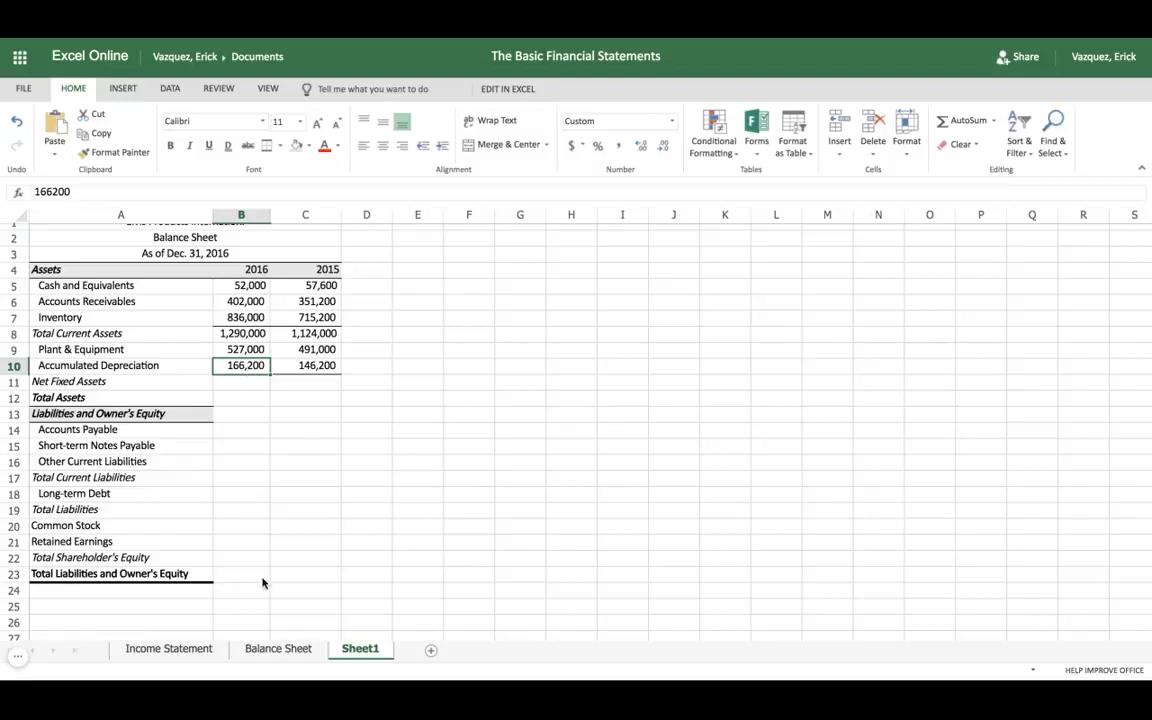
left_click(281, 649)
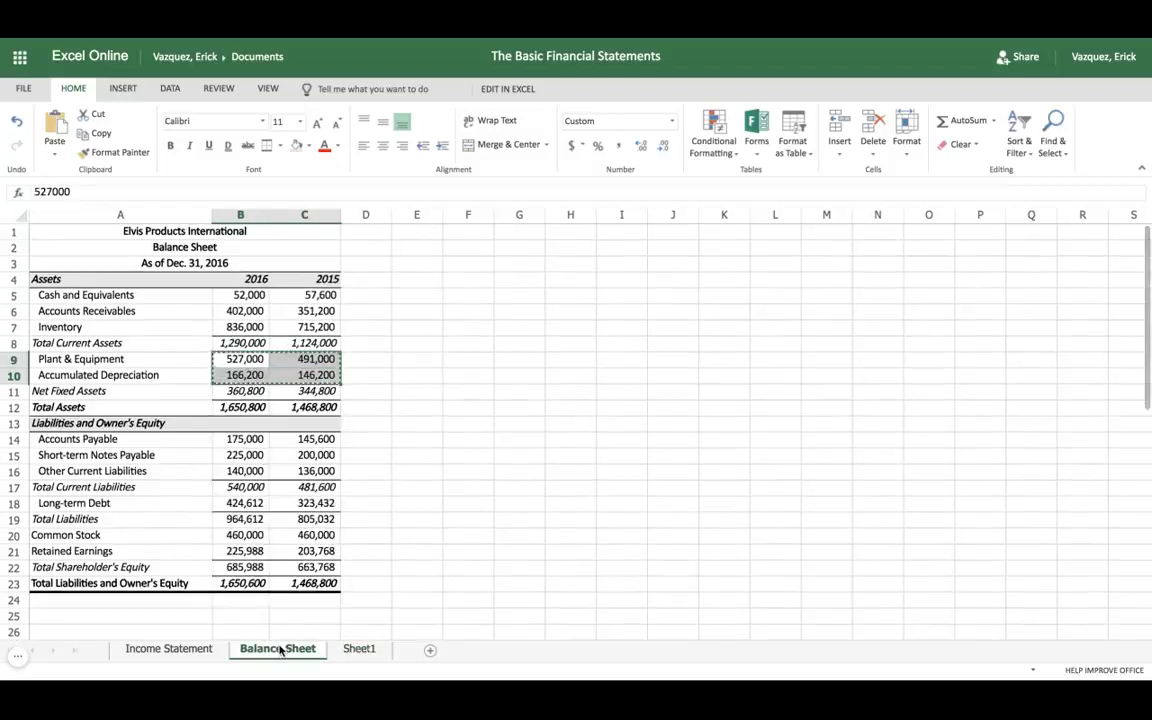
Step: Inspect the original 2016 Net Fixed Assets formula =B9-B10 in B11, yielding 360,800
left_click(462, 440)
left_click(254, 389)
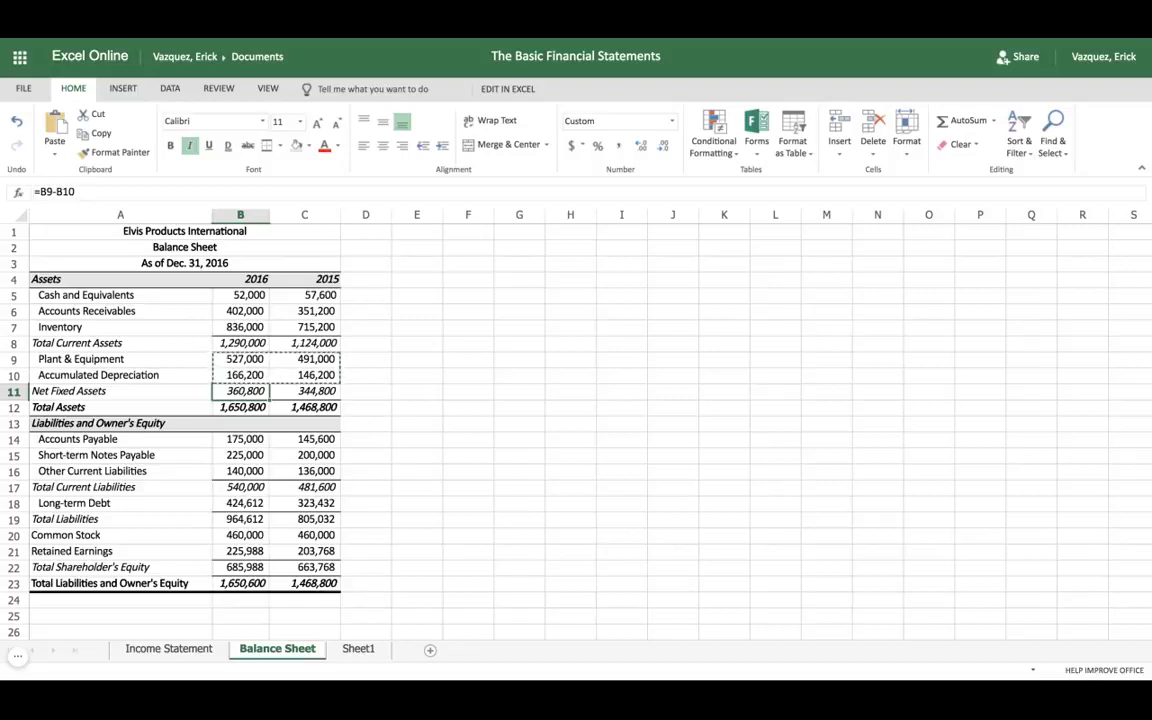
Step: Enter =B9-B10 in B11 for 360,800 and fill it into C11 for 344,800
left_click(358, 648)
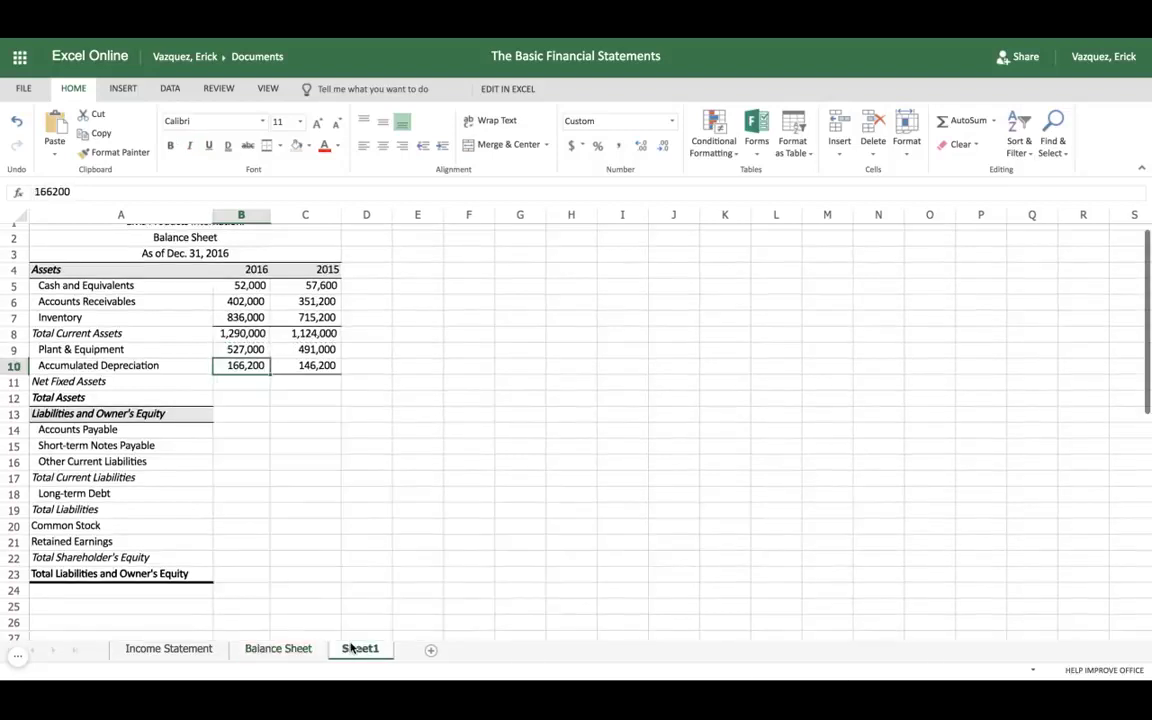
left_click(236, 384)
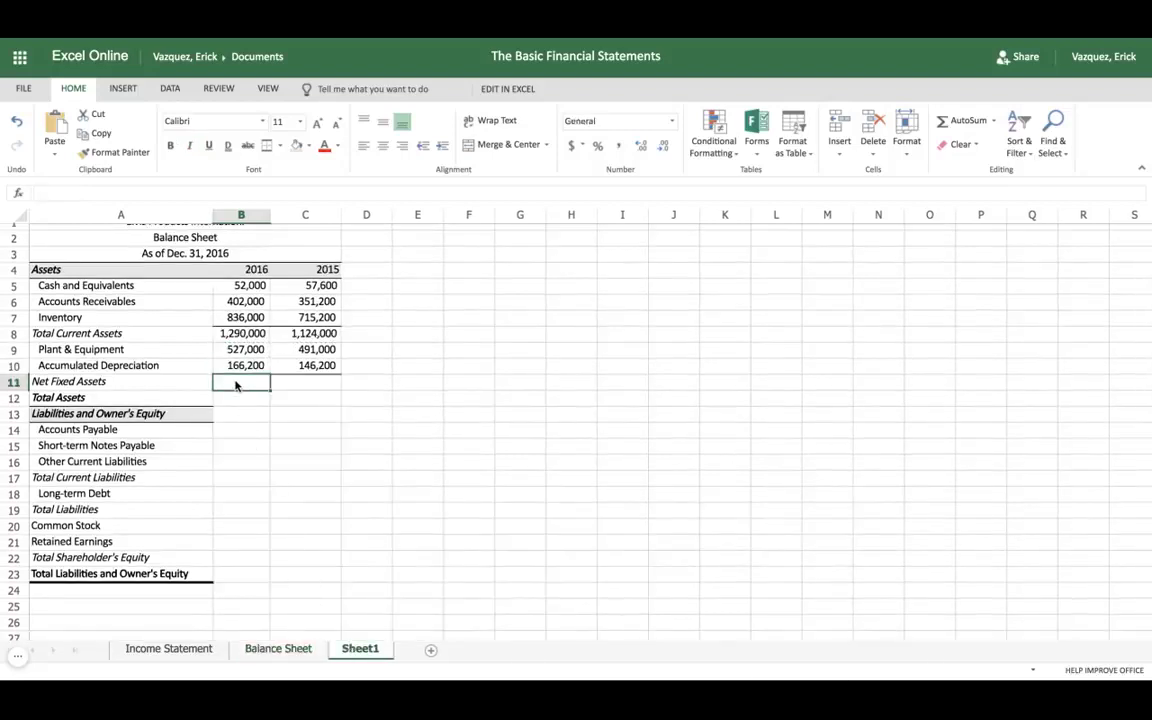
type("=")
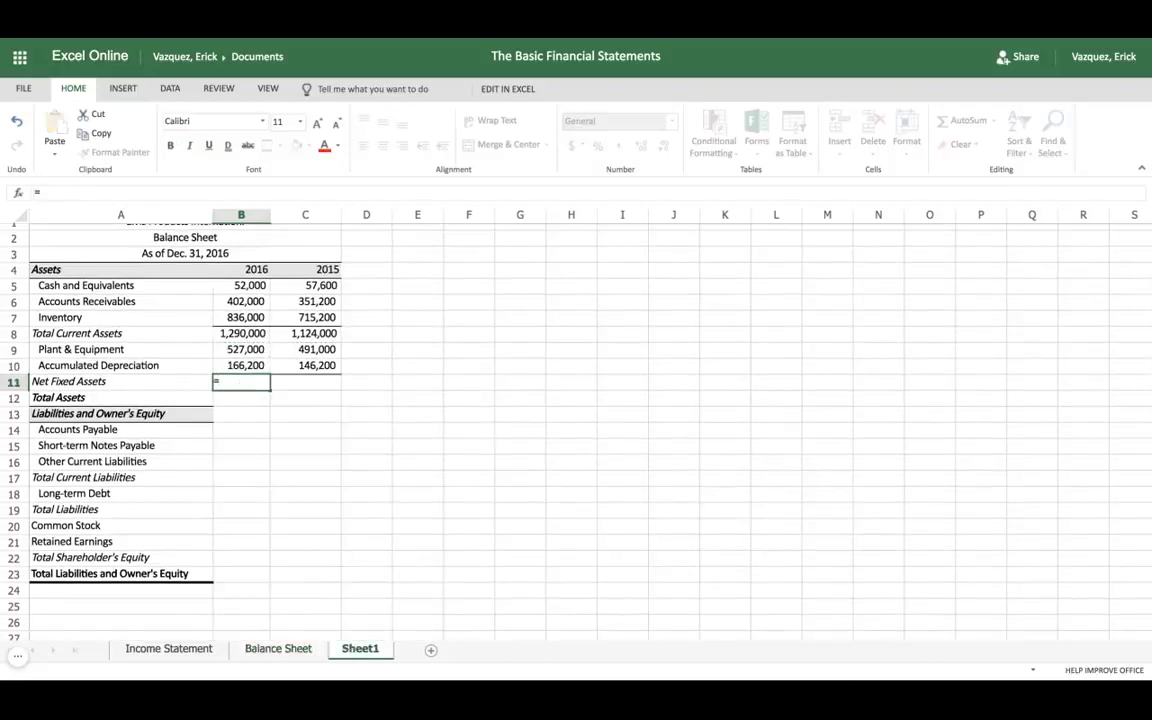
left_click(246, 353)
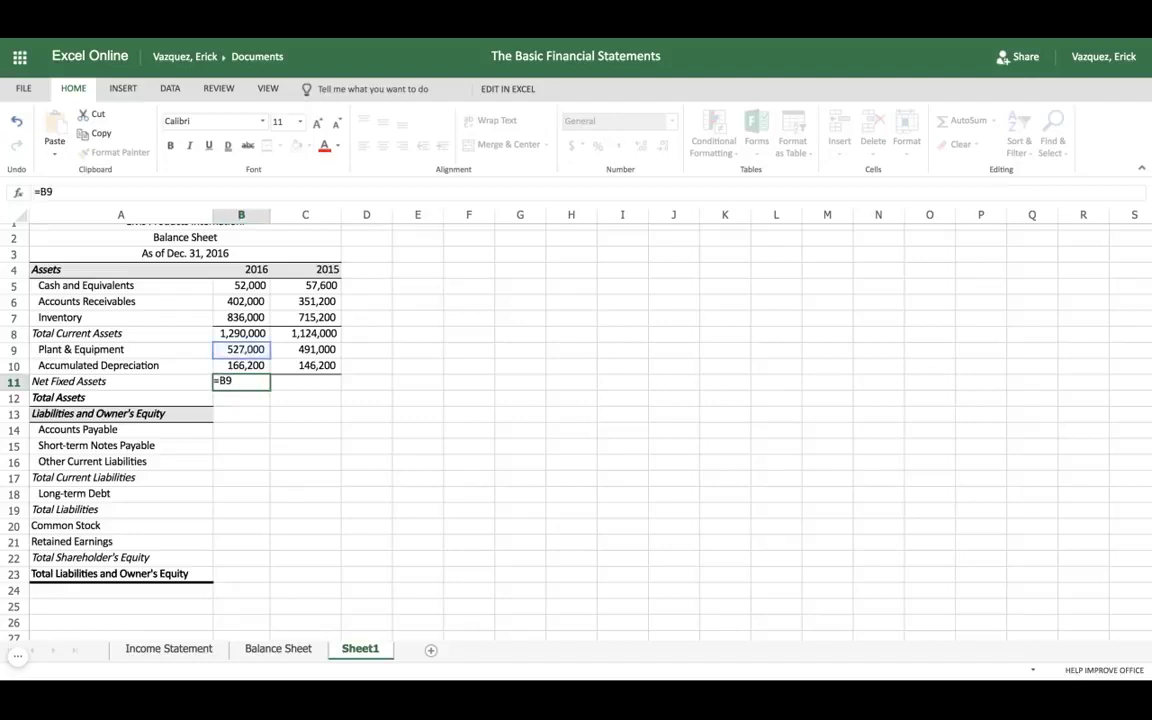
type("-")
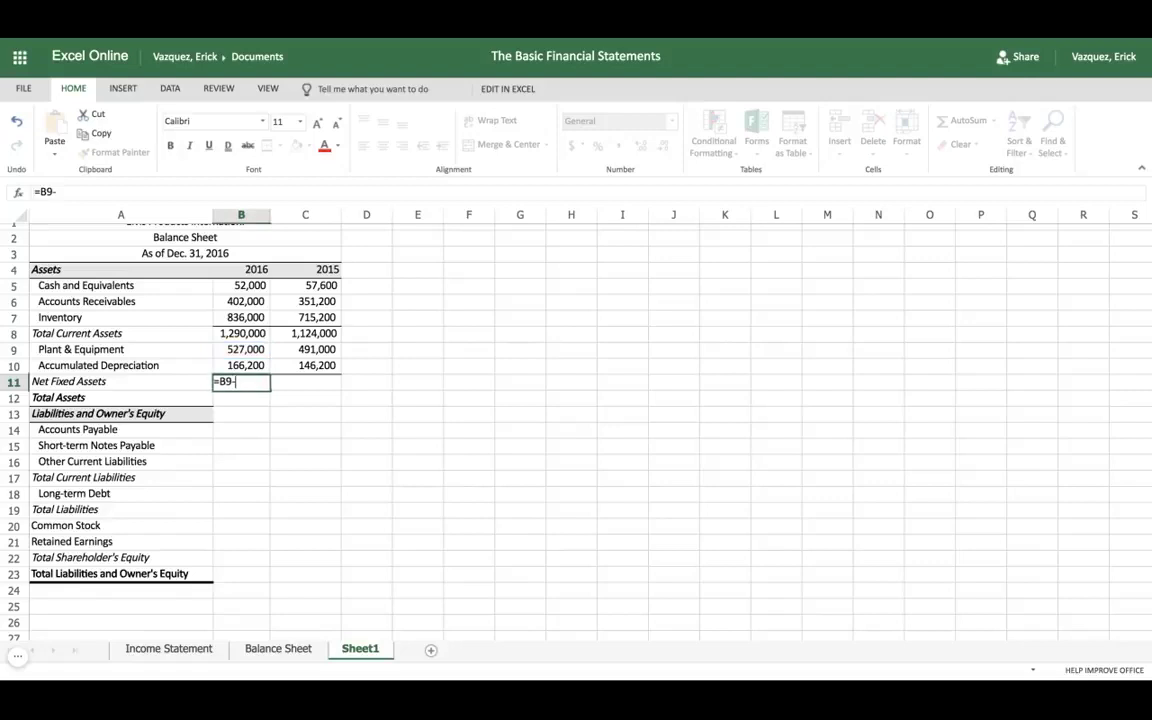
left_click(245, 366)
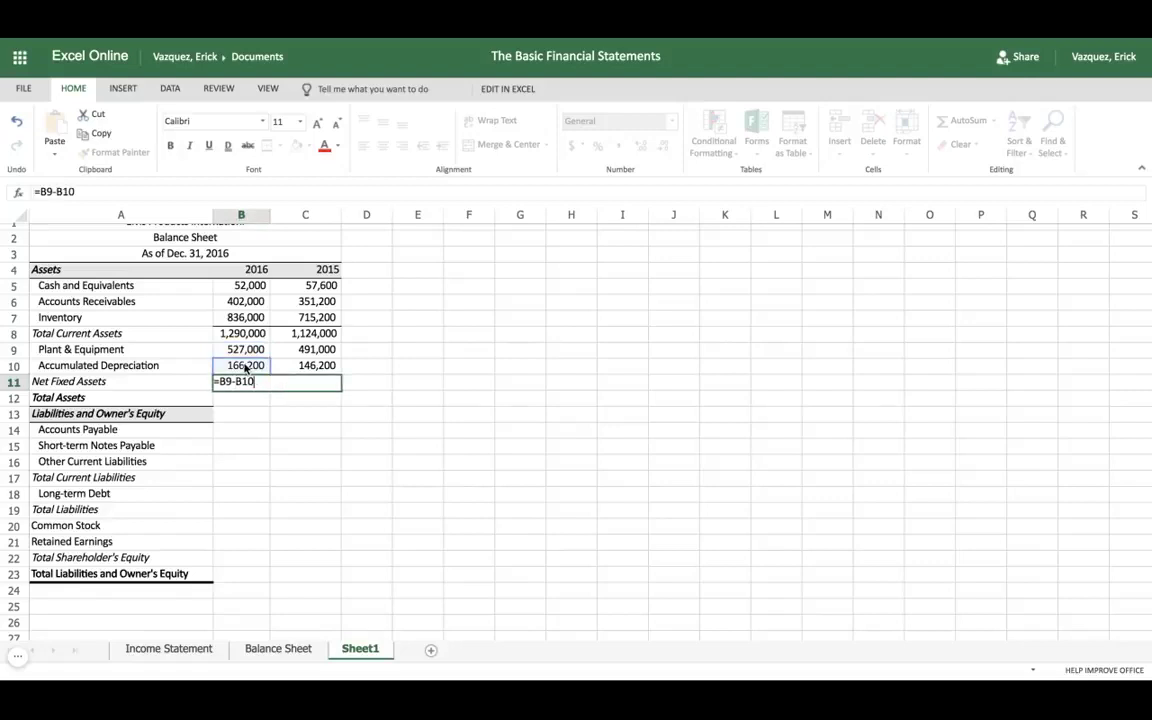
key("Tab")
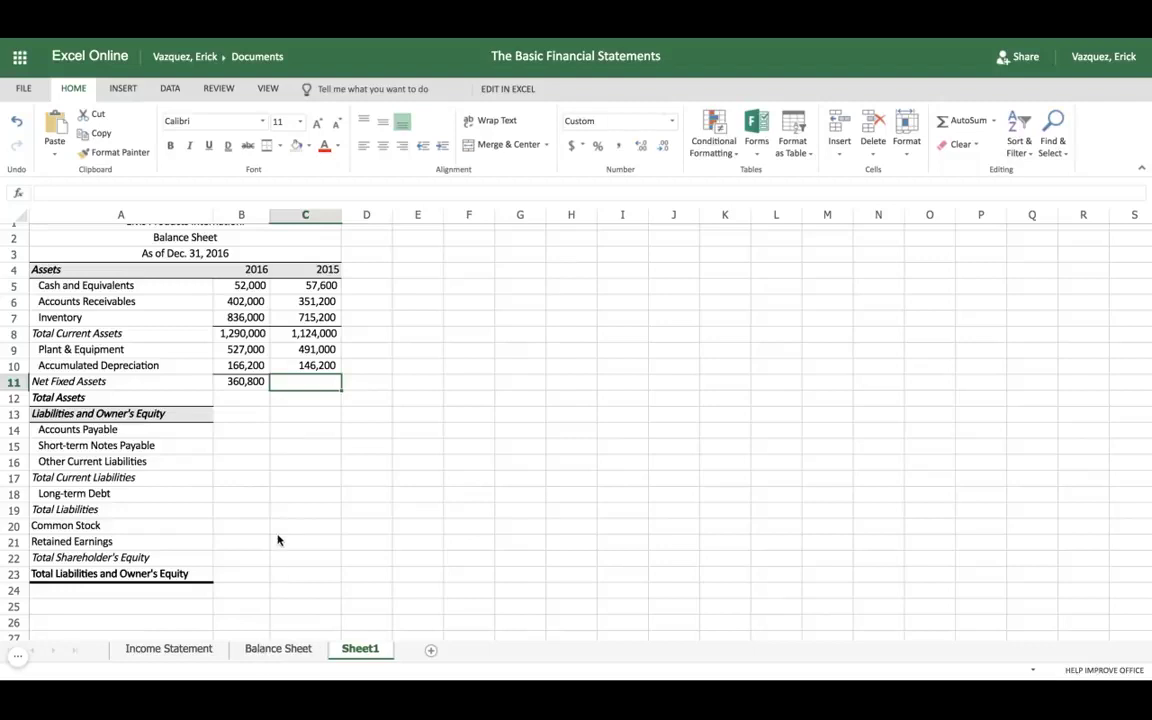
left_click(242, 381)
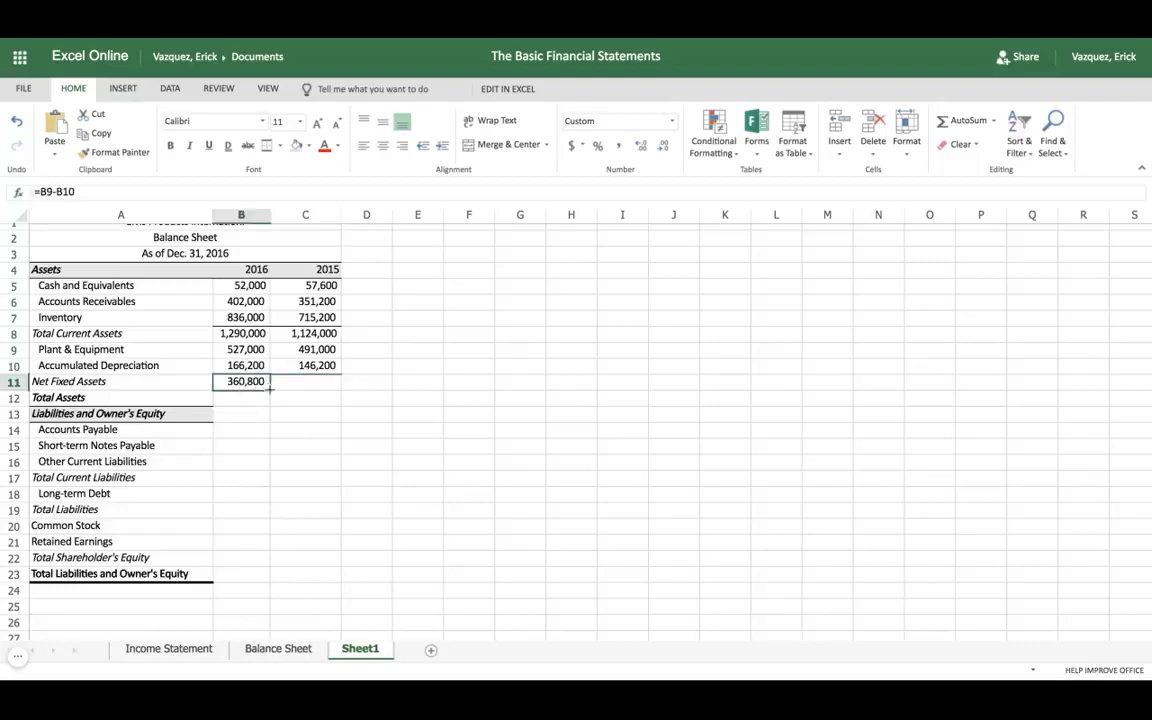
left_click_drag(268, 386, 271, 389)
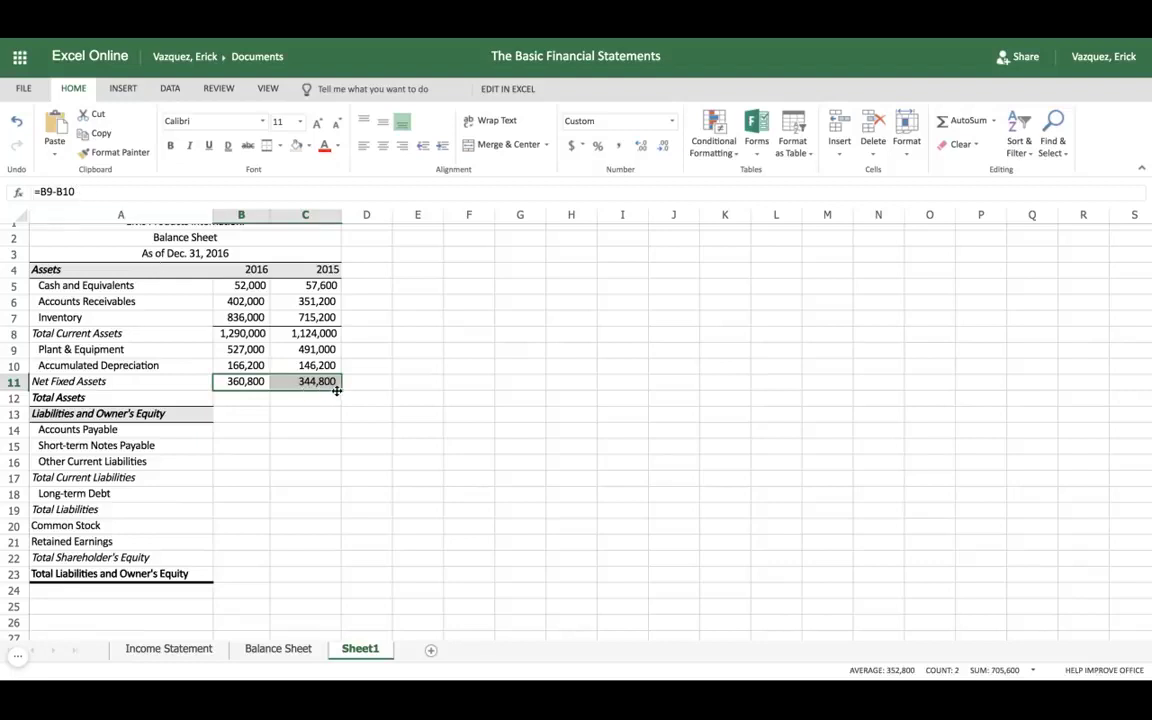
Step: Enter =B8+B11 in B12 for 1,650,800 and fill it into C12 for 1,468,800
left_click(250, 405)
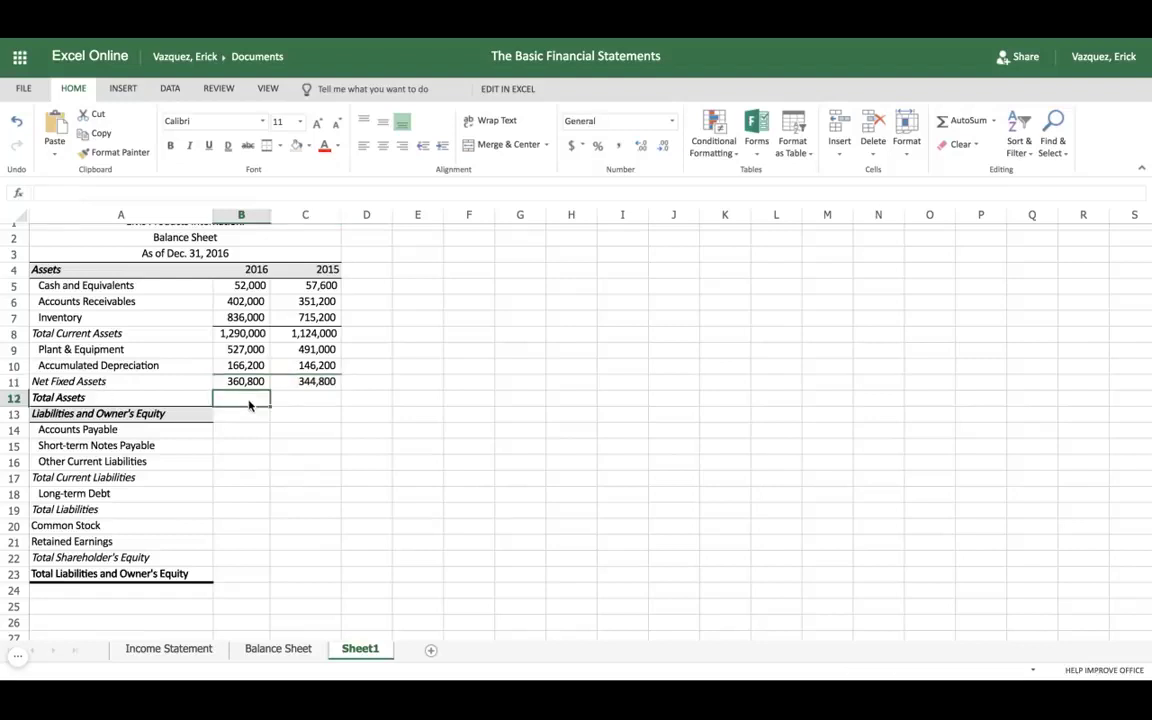
type("=")
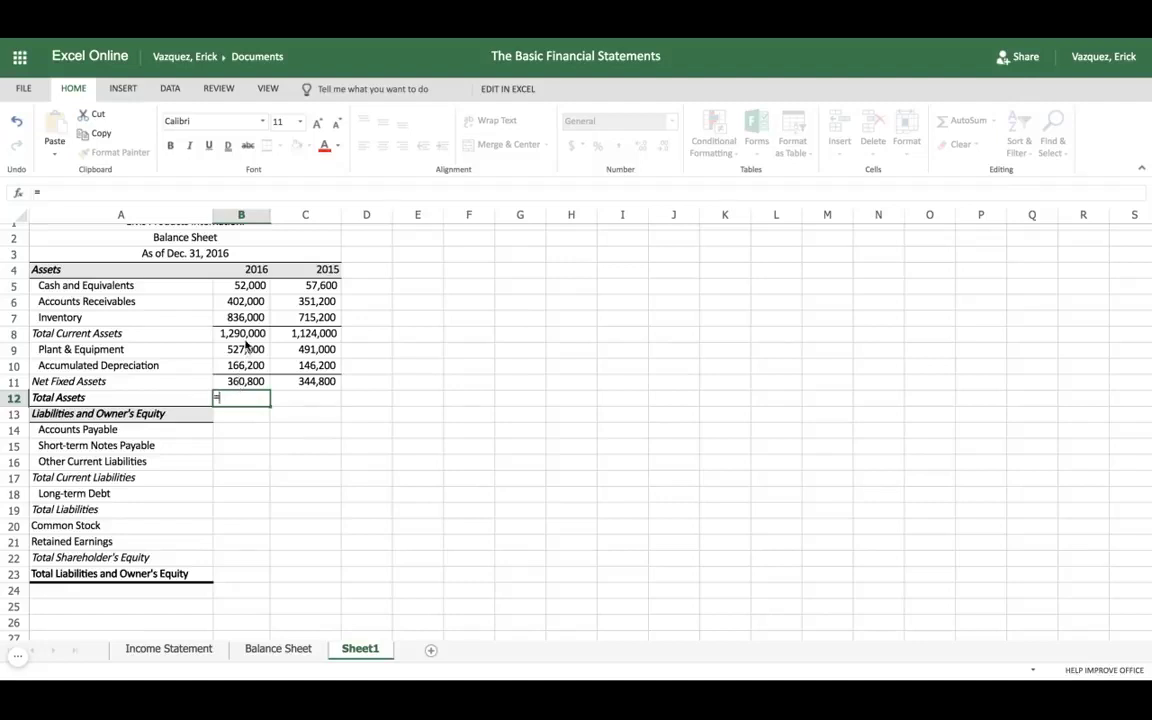
left_click(245, 338)
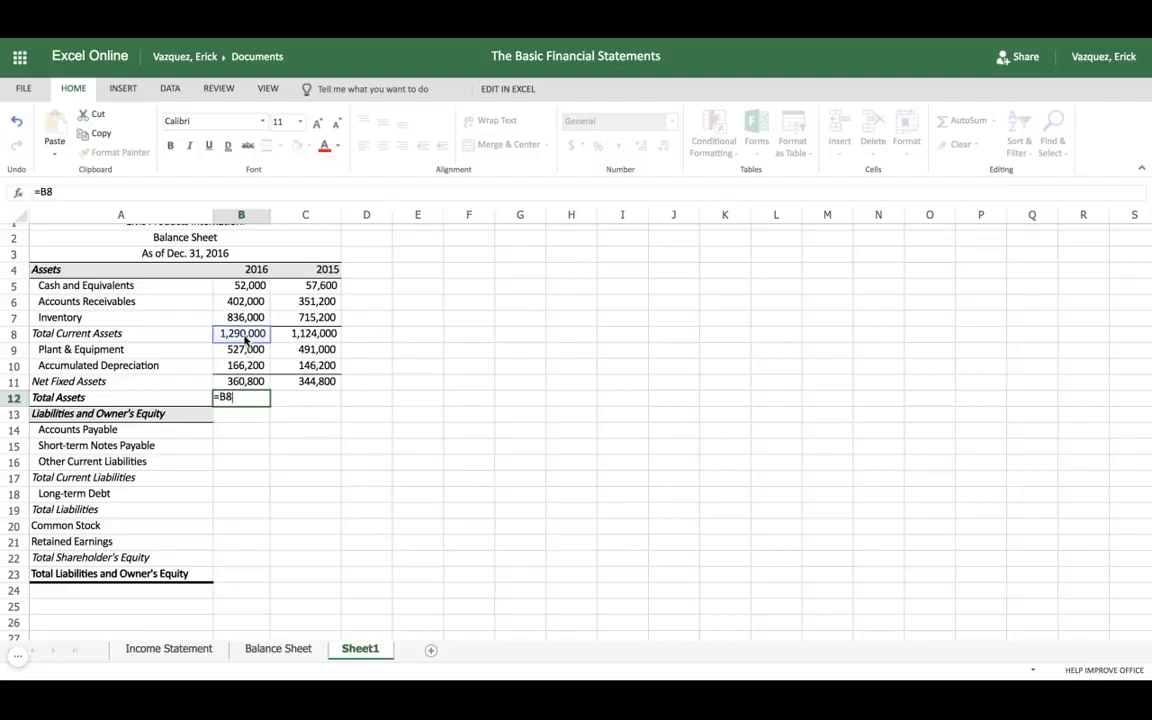
type("+")
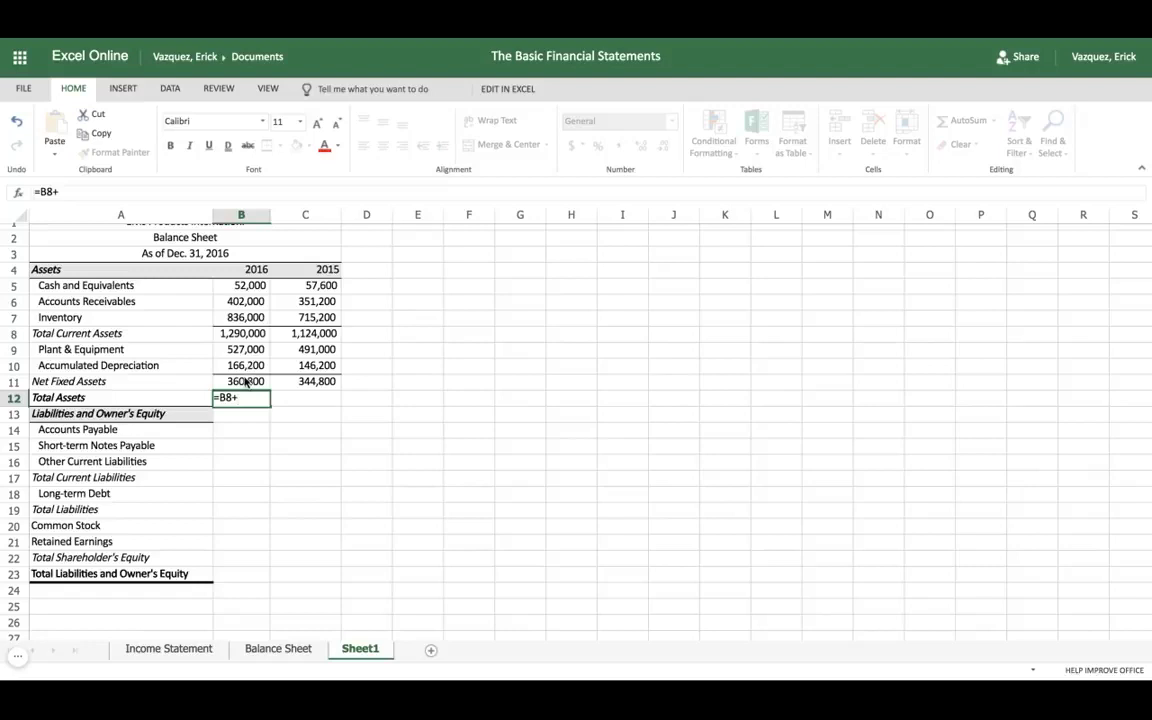
left_click(245, 383)
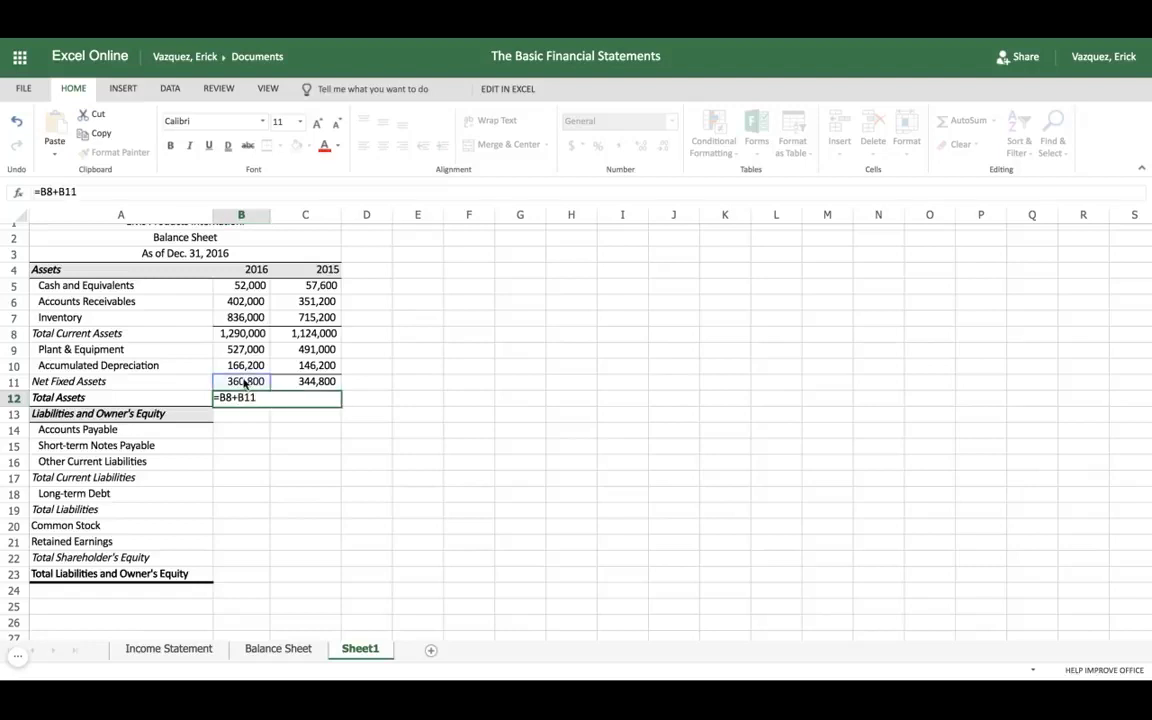
key("Tab")
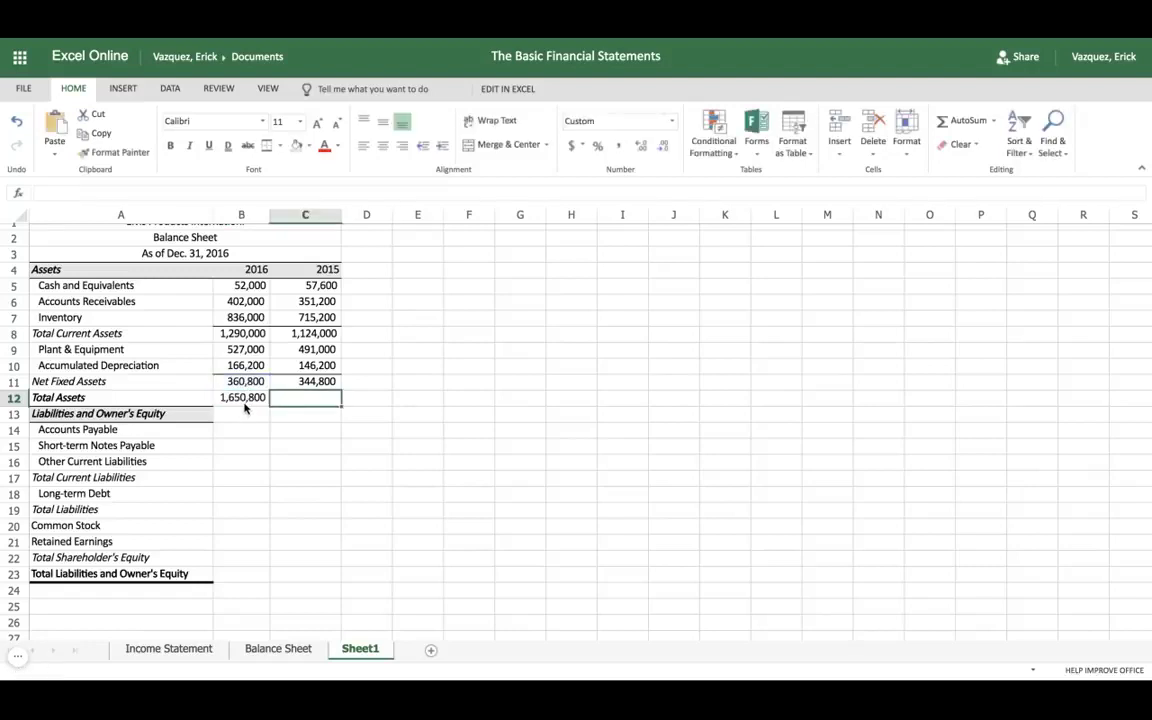
left_click(245, 402)
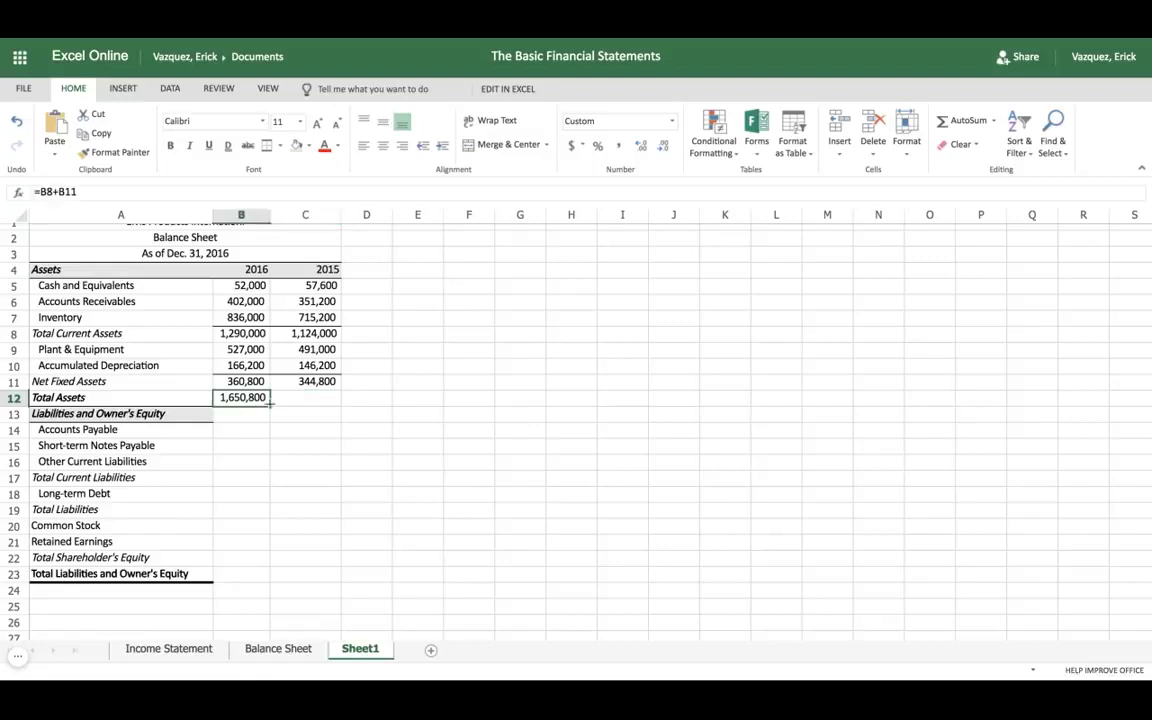
left_click_drag(270, 403, 336, 402)
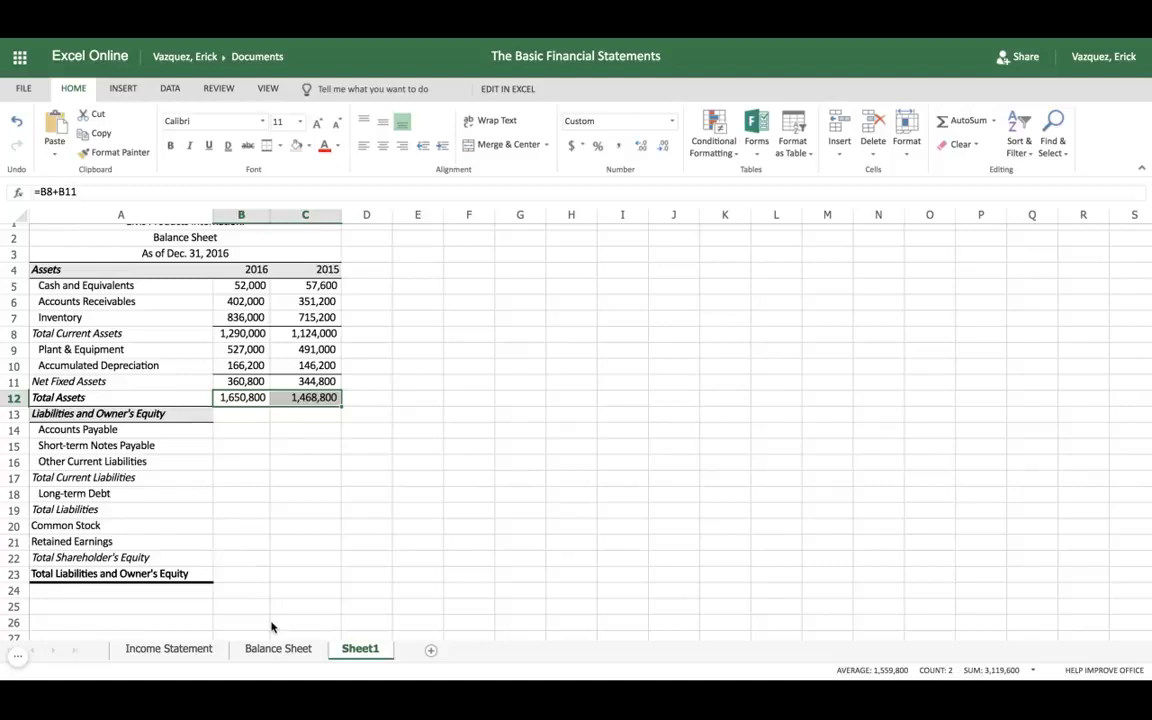
left_click(274, 651)
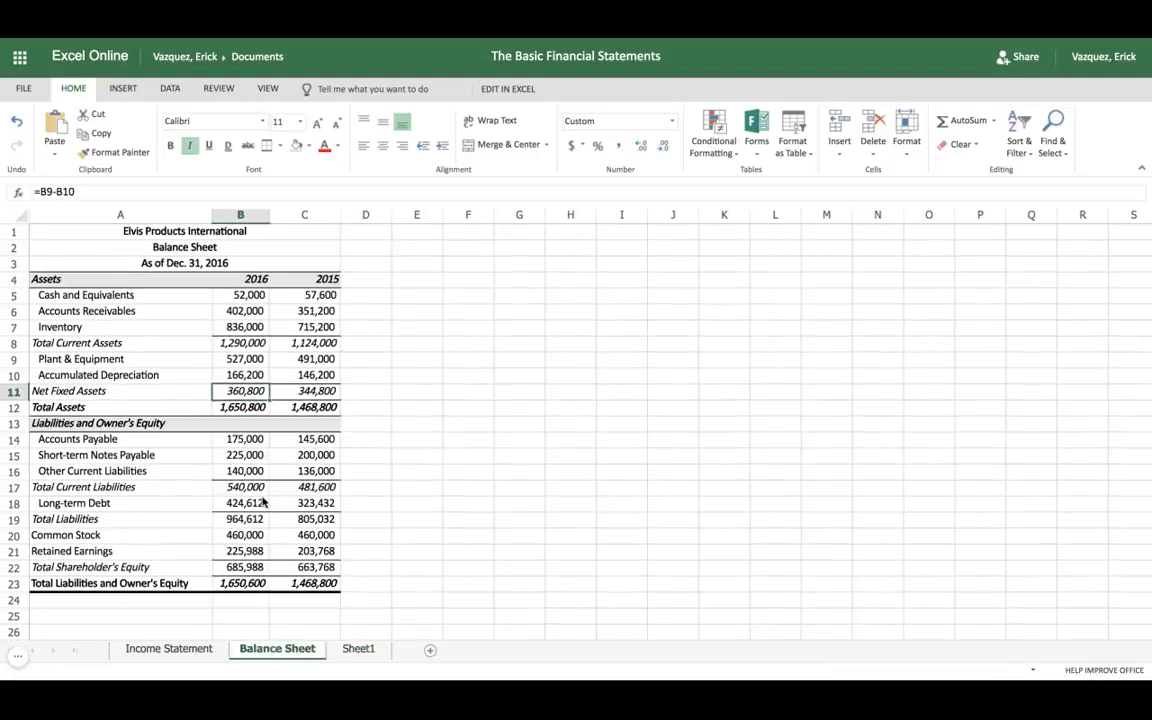
Step: Copy both years' three current liability figures from the Balance Sheet into Sheet1 B14:C16
left_click(245, 441)
left_click_drag(245, 443, 315, 471)
key("ctrl+c")
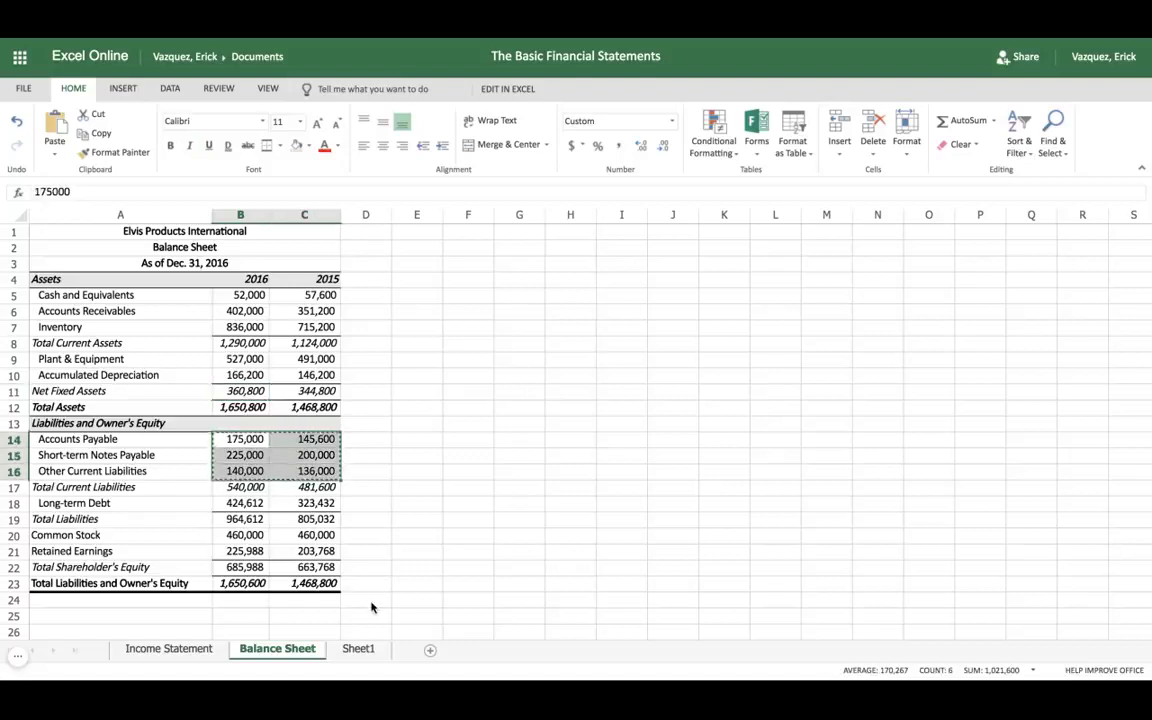
left_click(362, 650)
left_click(228, 432)
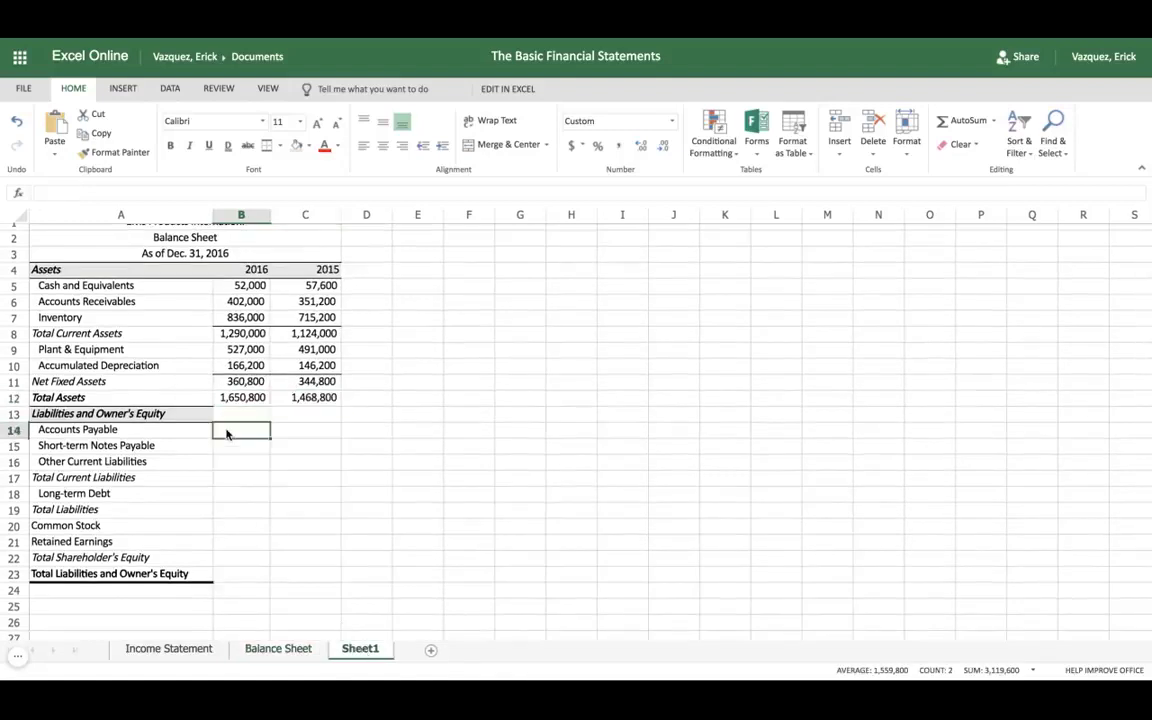
key("ctrl+v")
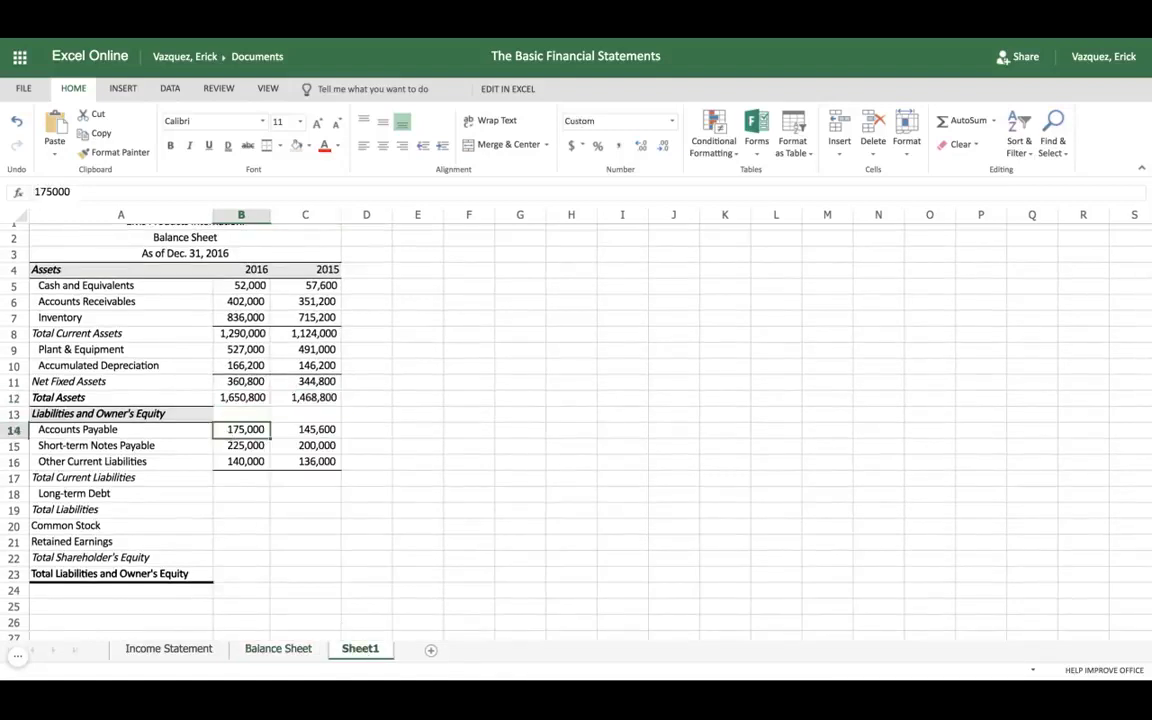
Step: Enter =SUM(B14:B16) in B17 for 540,000 and fill it into C17 for 481,600
left_click(229, 480)
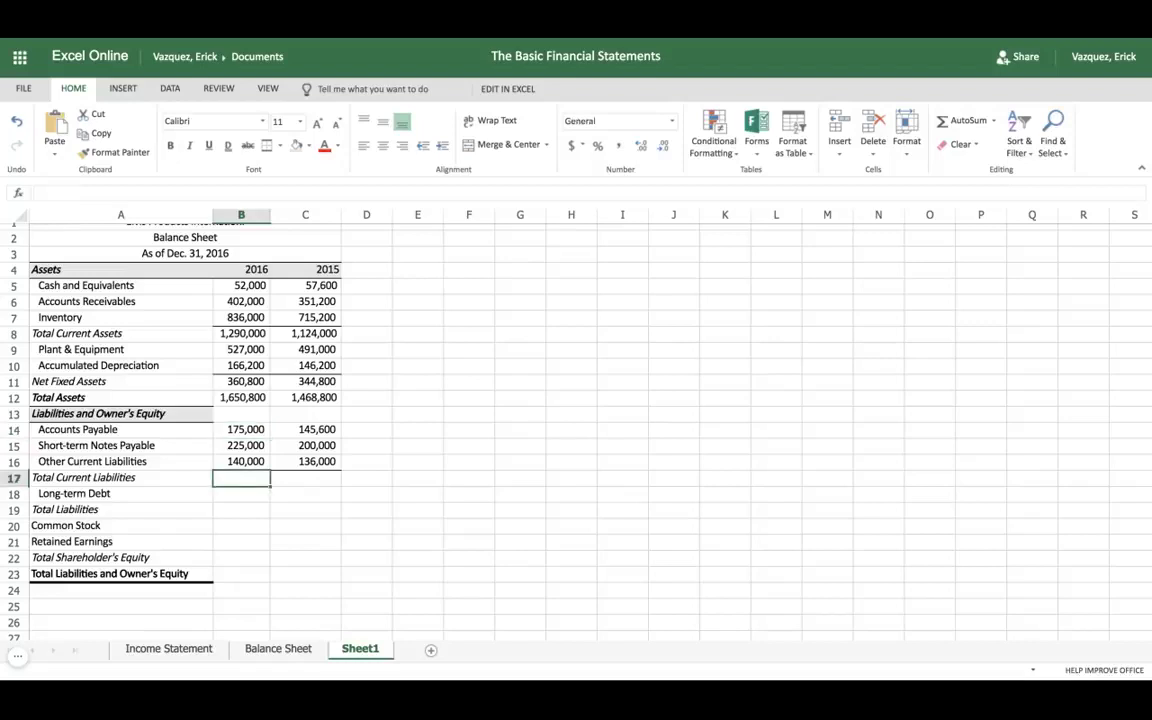
type("=")
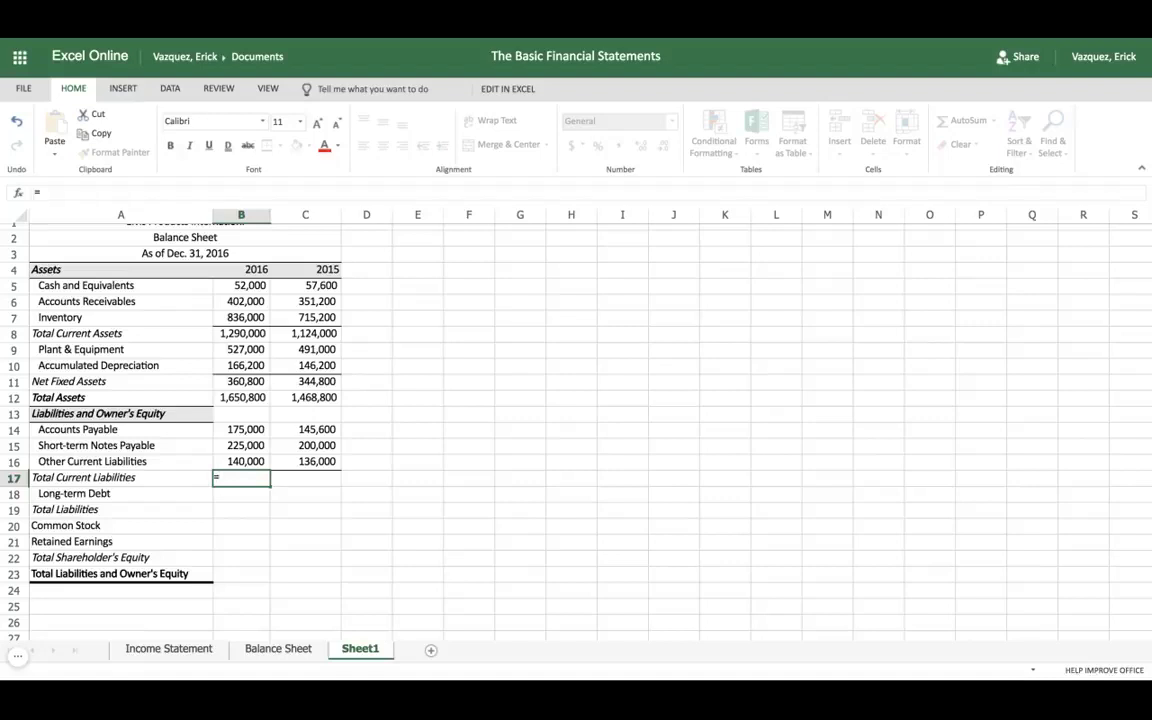
type("sum")
key("Tab")
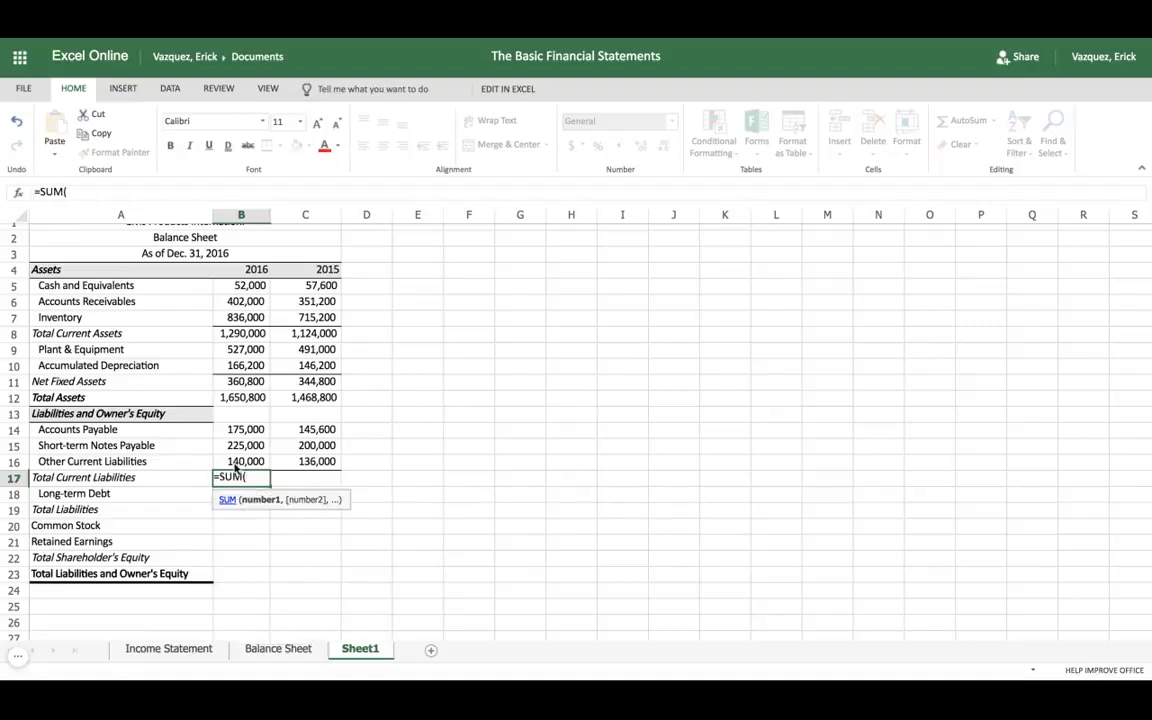
left_click_drag(242, 433, 242, 461)
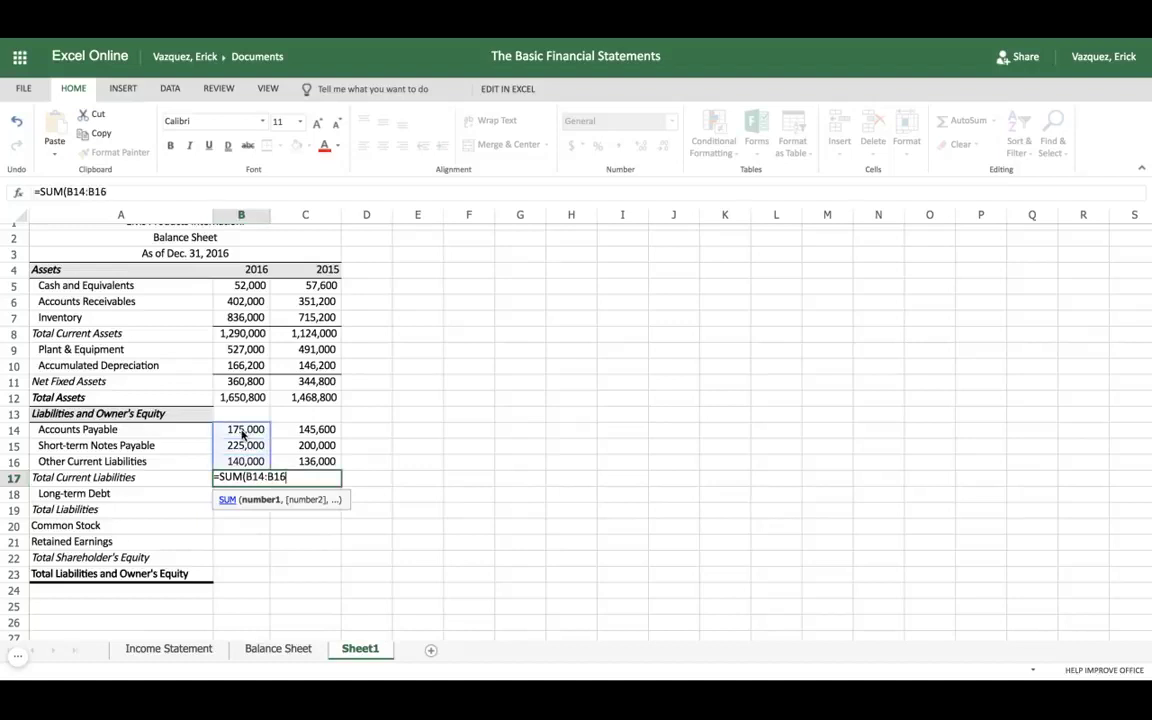
type(")")
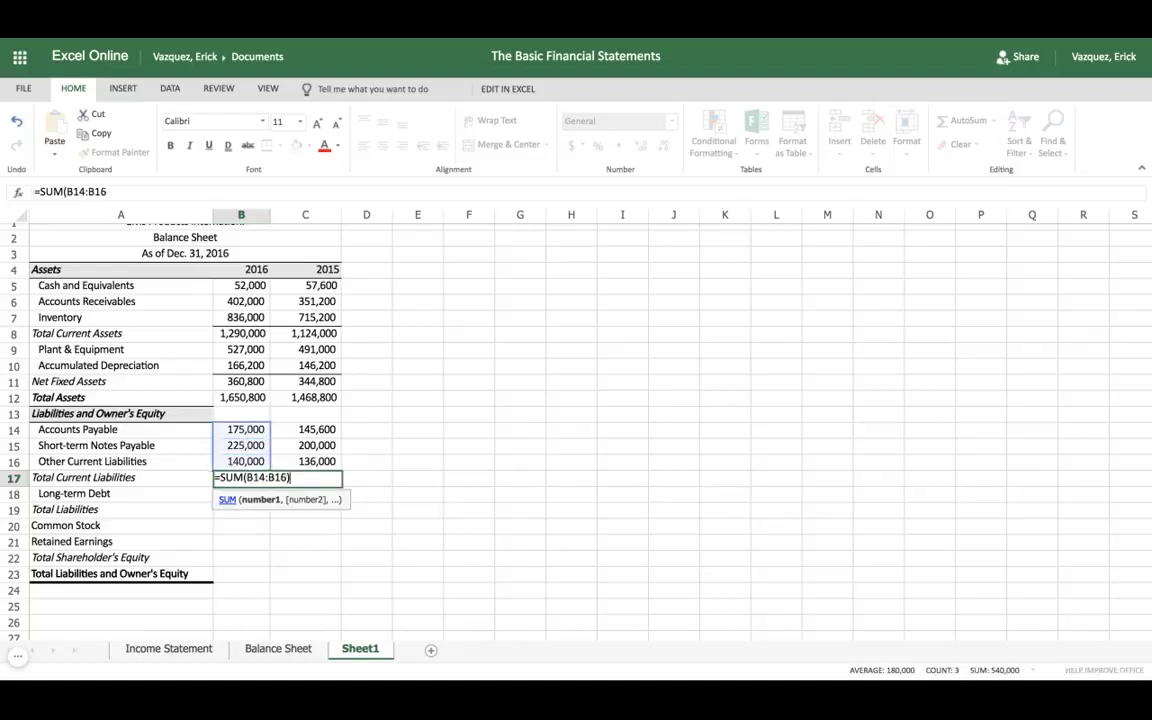
key("Tab")
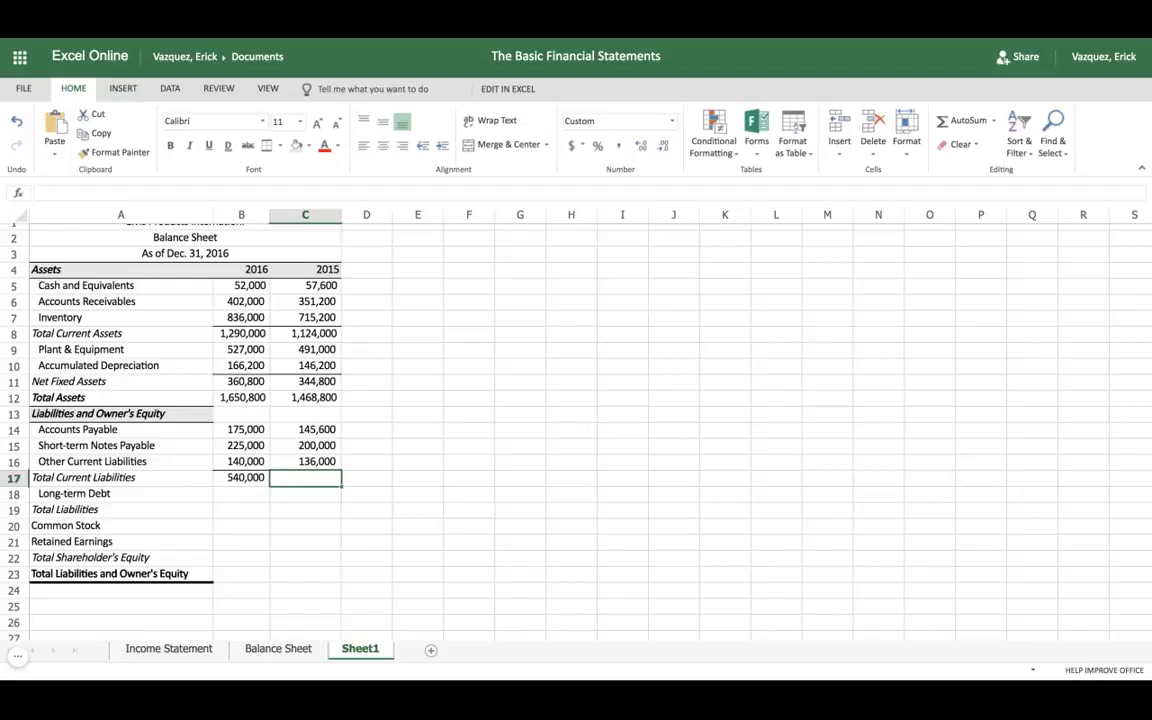
left_click(256, 478)
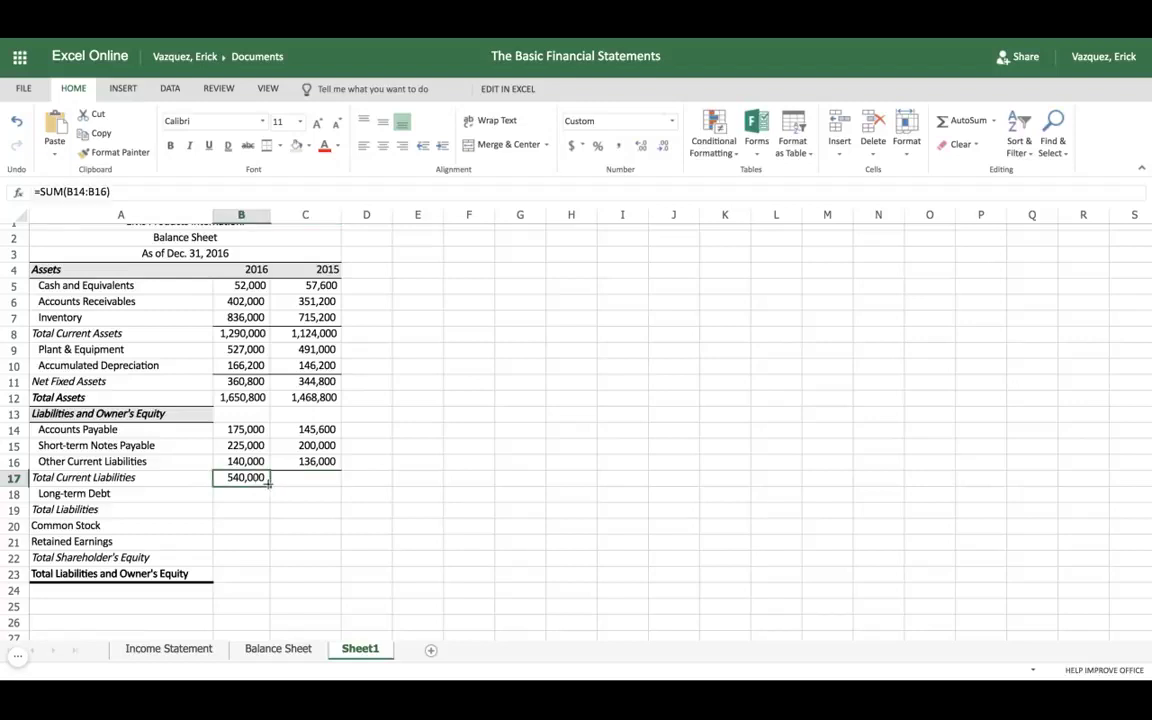
left_click_drag(268, 482, 305, 481)
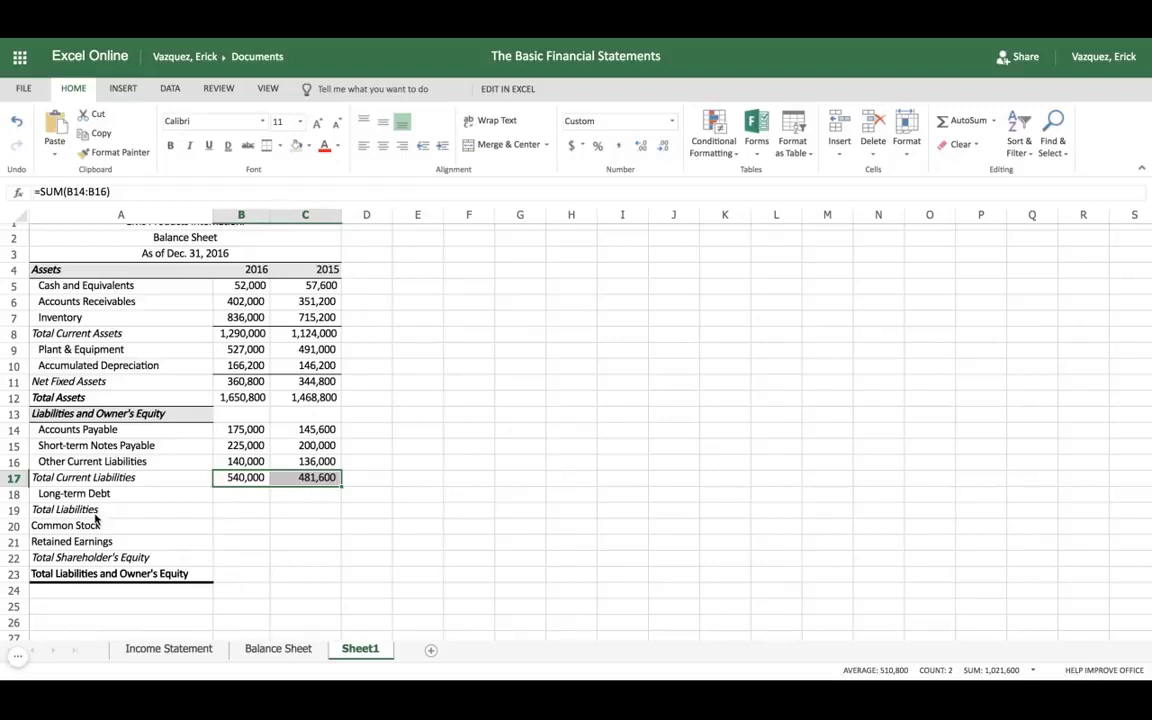
Step: Copy both years' Long-term Debt (424,612; 323,432) from the Balance Sheet into Sheet1 row 18
left_click(264, 652)
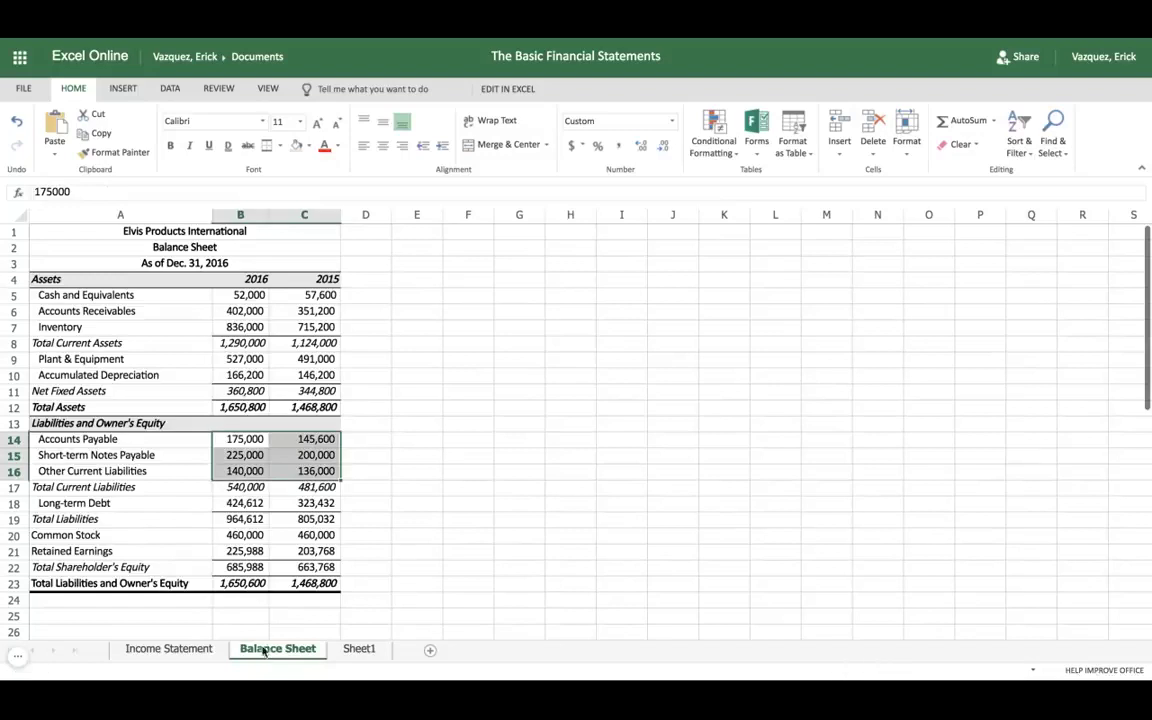
left_click(240, 507)
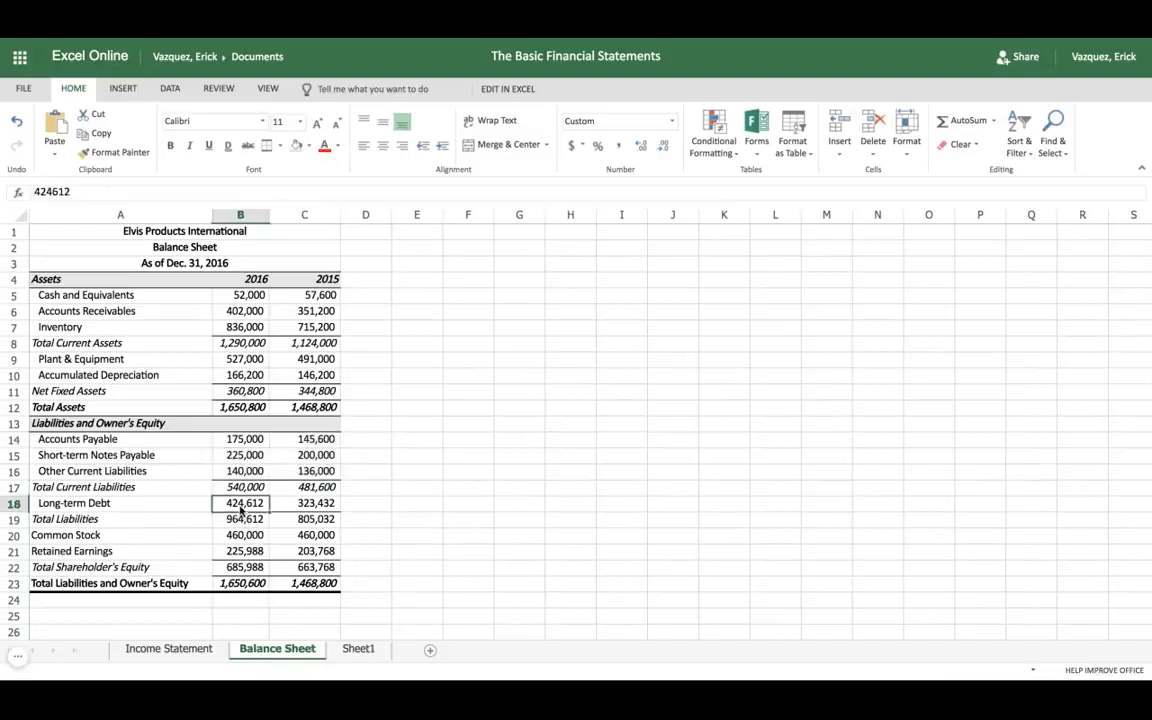
left_click_drag(240, 507, 310, 503)
key("ctrl+c")
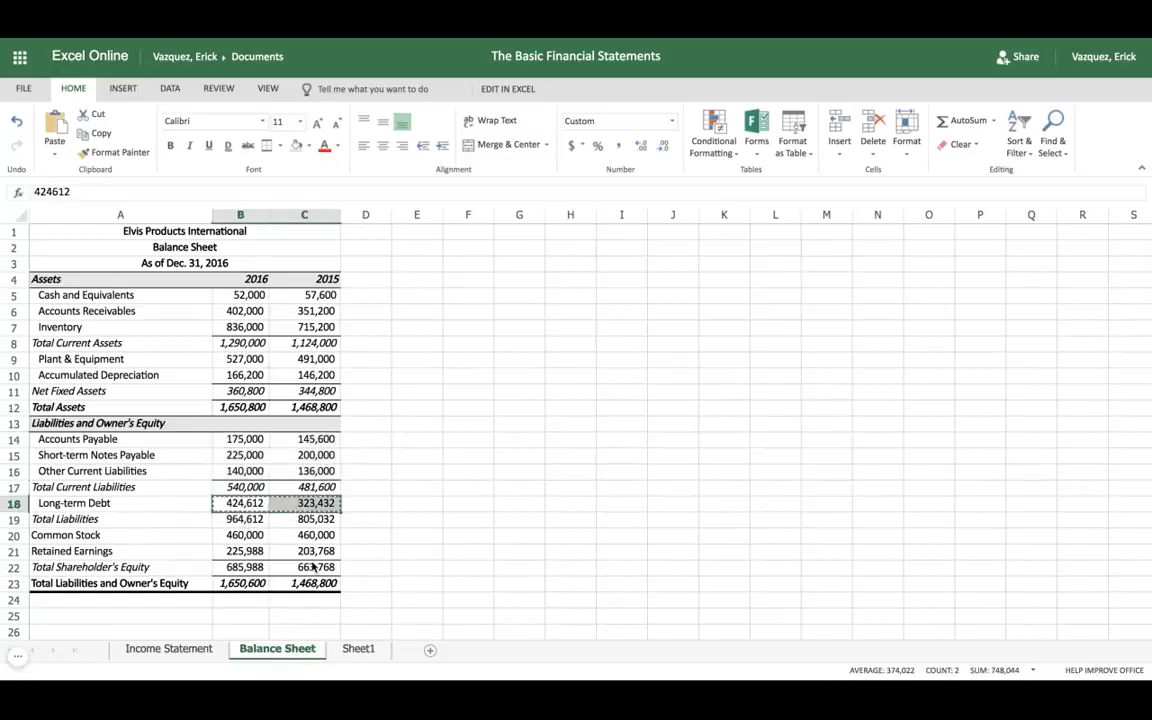
left_click(356, 648)
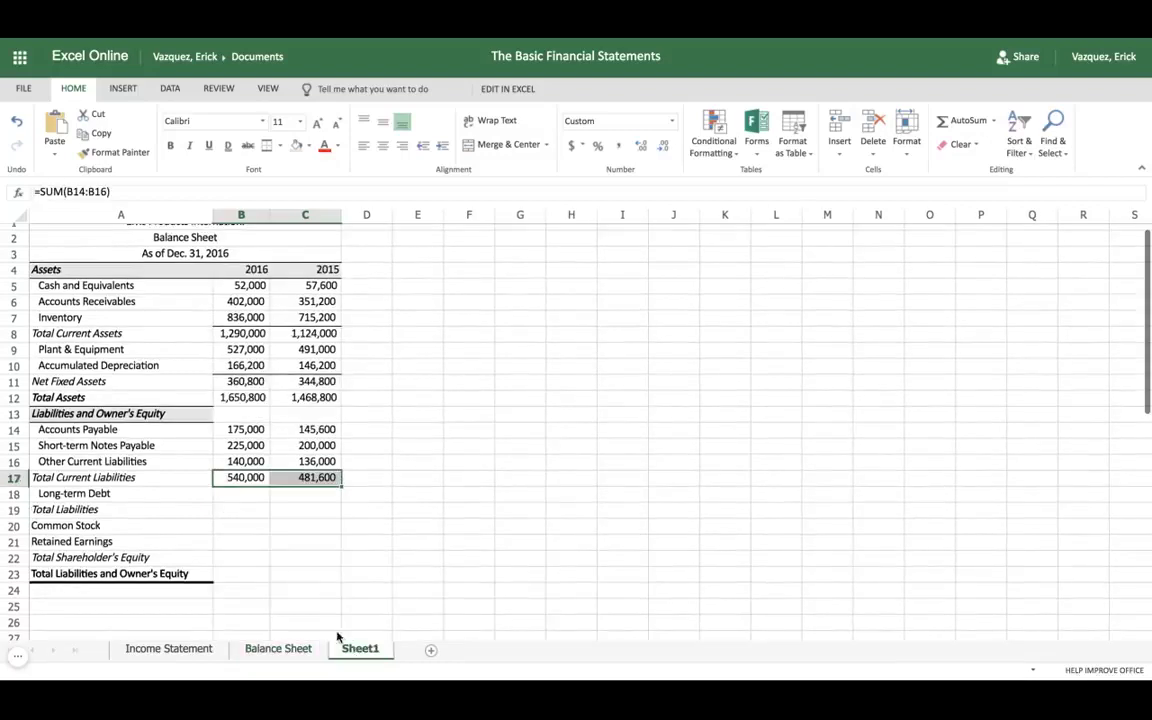
left_click(225, 503)
key("ctrl+v")
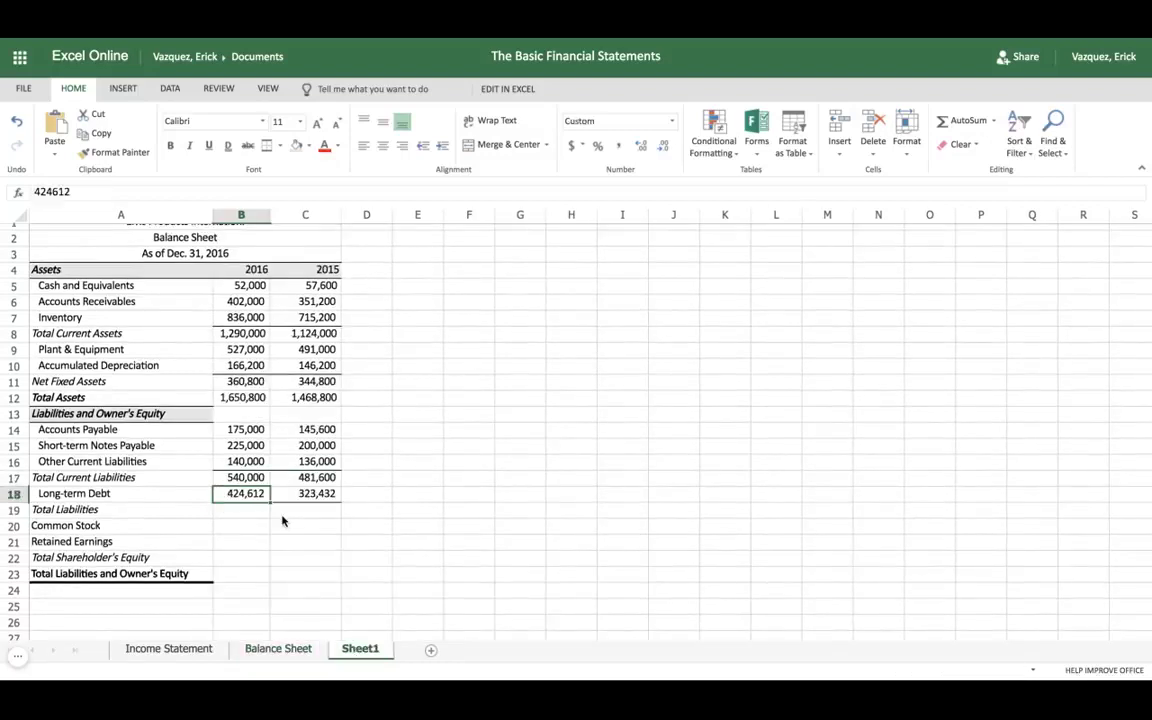
Step: Enter =B17+B18 in B19 for 964,612 and fill it into C19 for 805,032
left_click(240, 513)
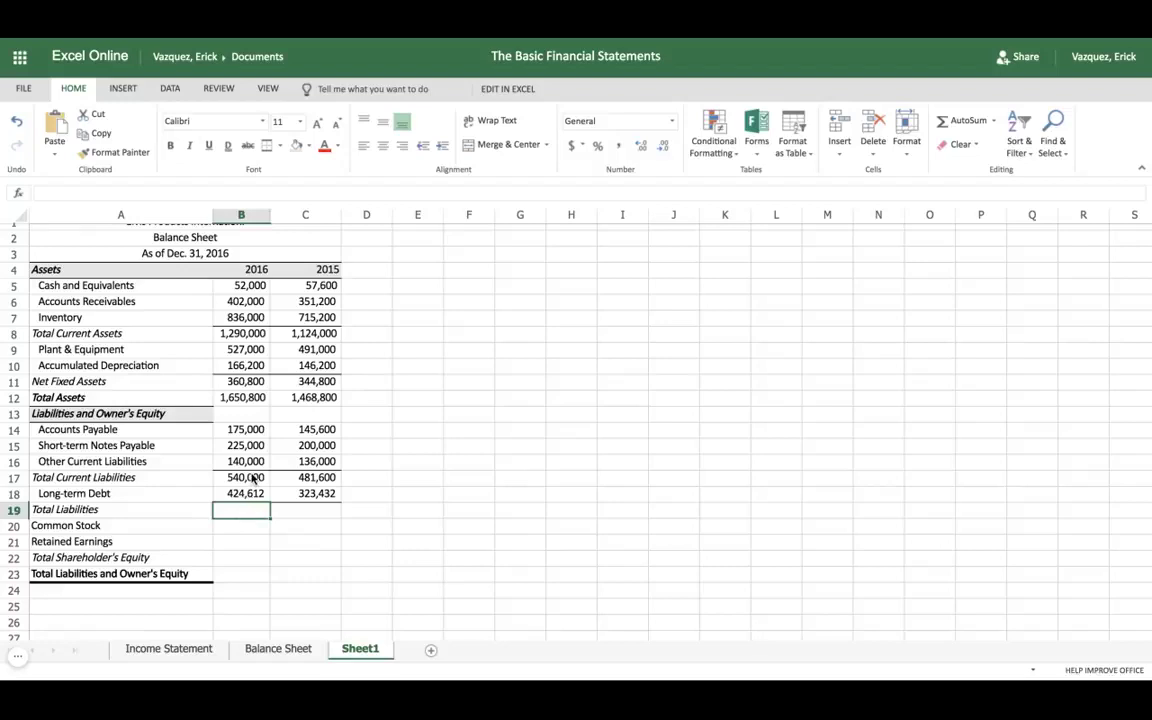
type("=")
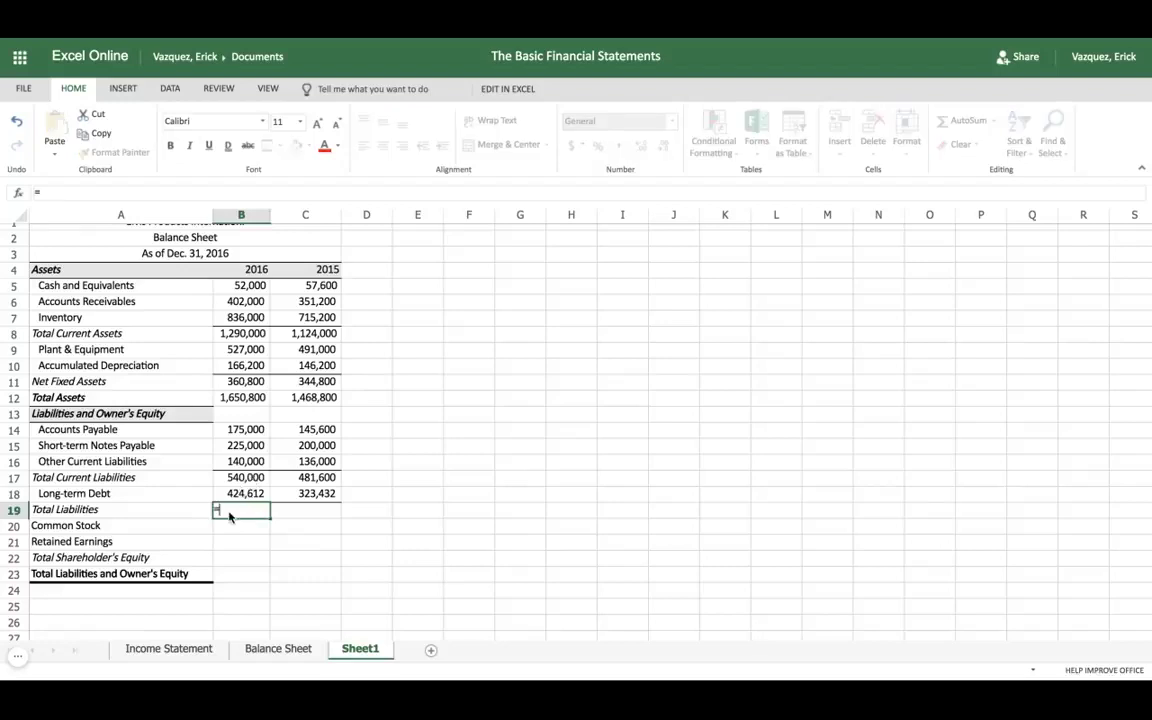
left_click(247, 479)
type("+")
left_click(247, 492)
key("Tab")
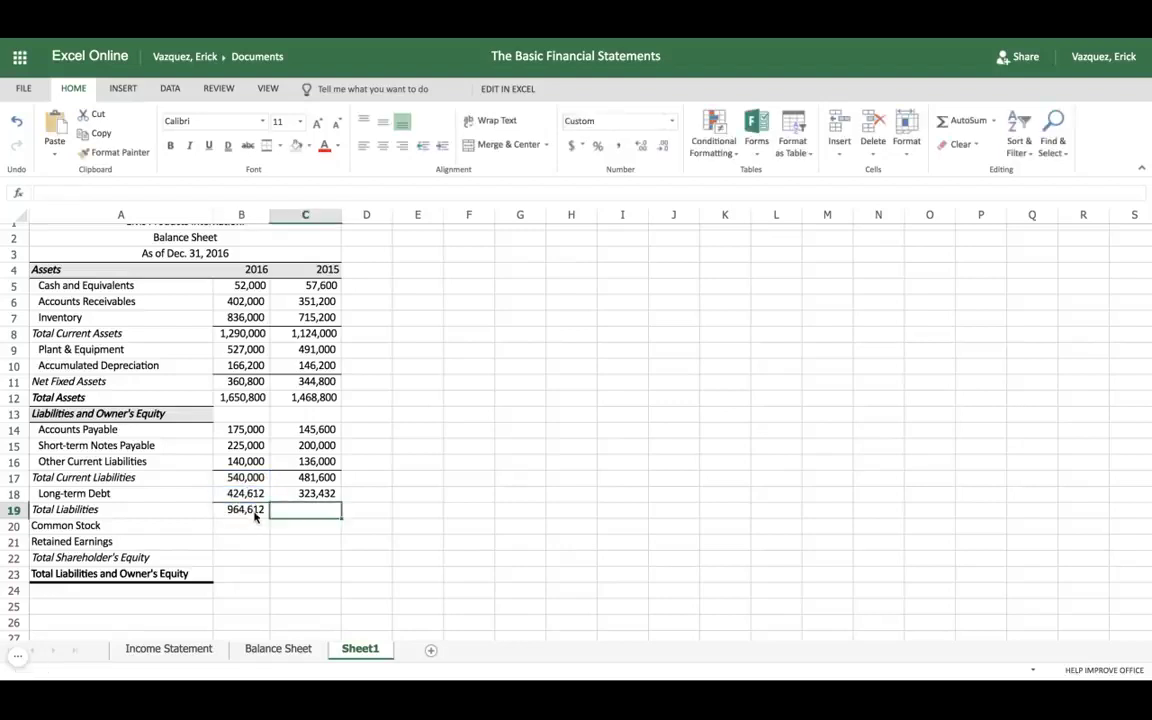
left_click(258, 512)
left_click_drag(268, 516, 338, 514)
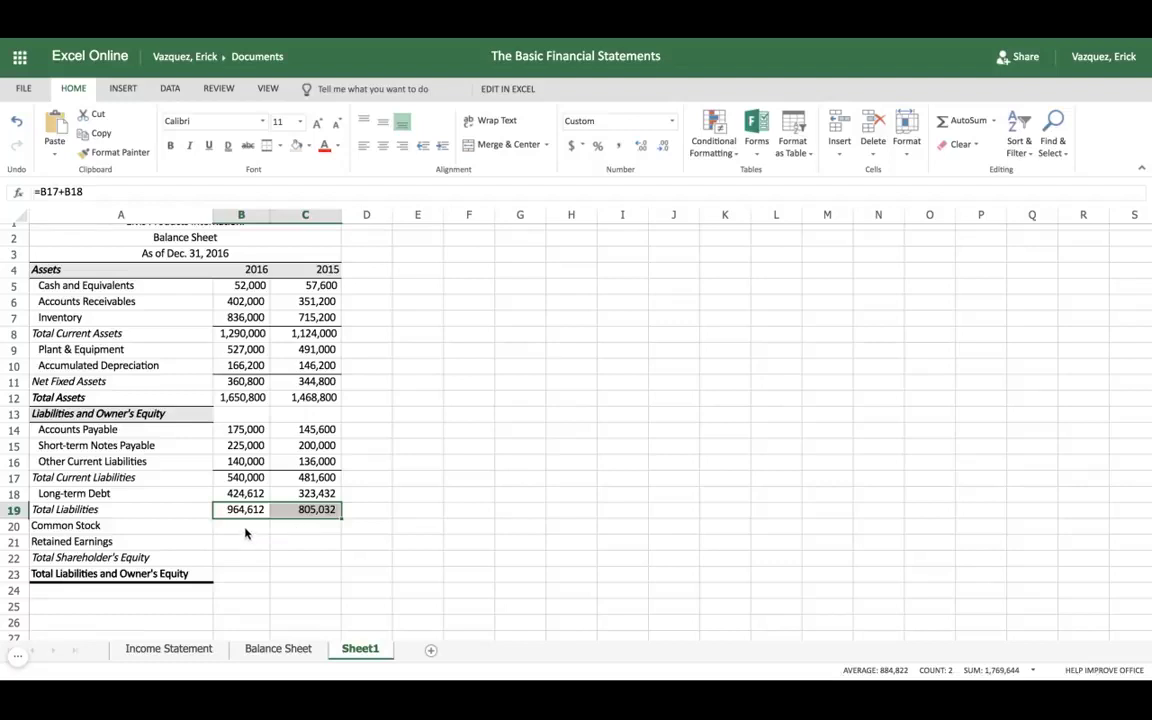
Step: Copy both years' Common Stock figures (460,000) from the Balance Sheet into Sheet1 row 20
left_click(280, 649)
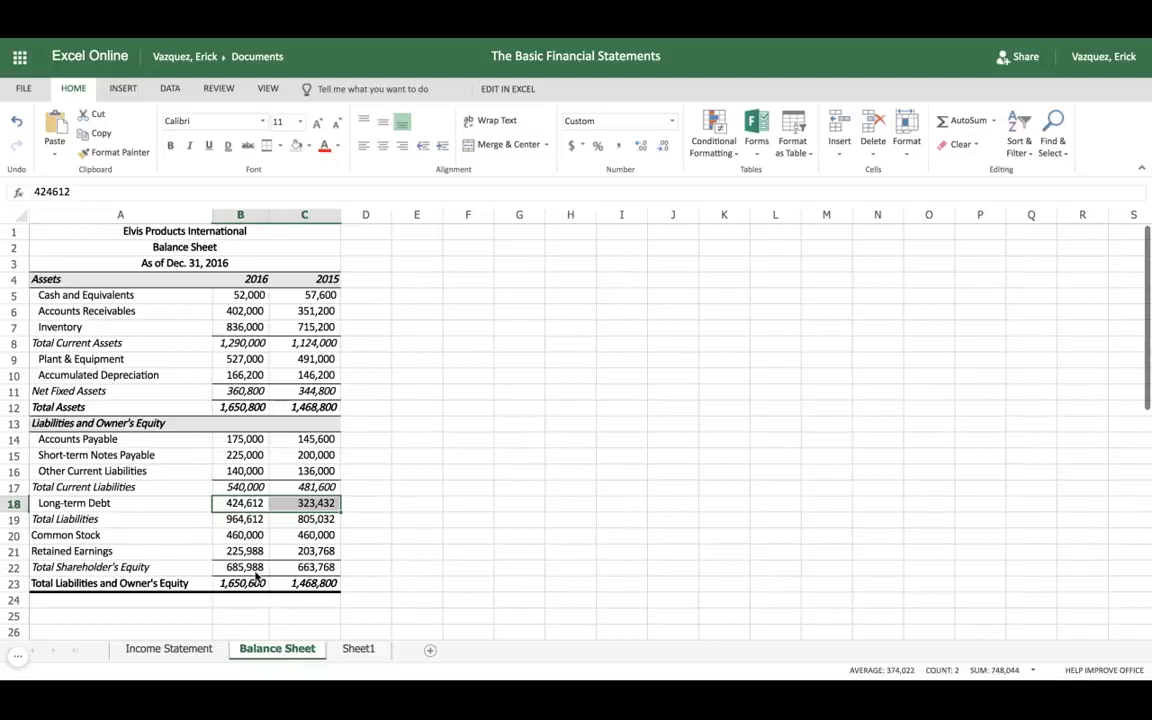
left_click_drag(250, 542, 305, 542)
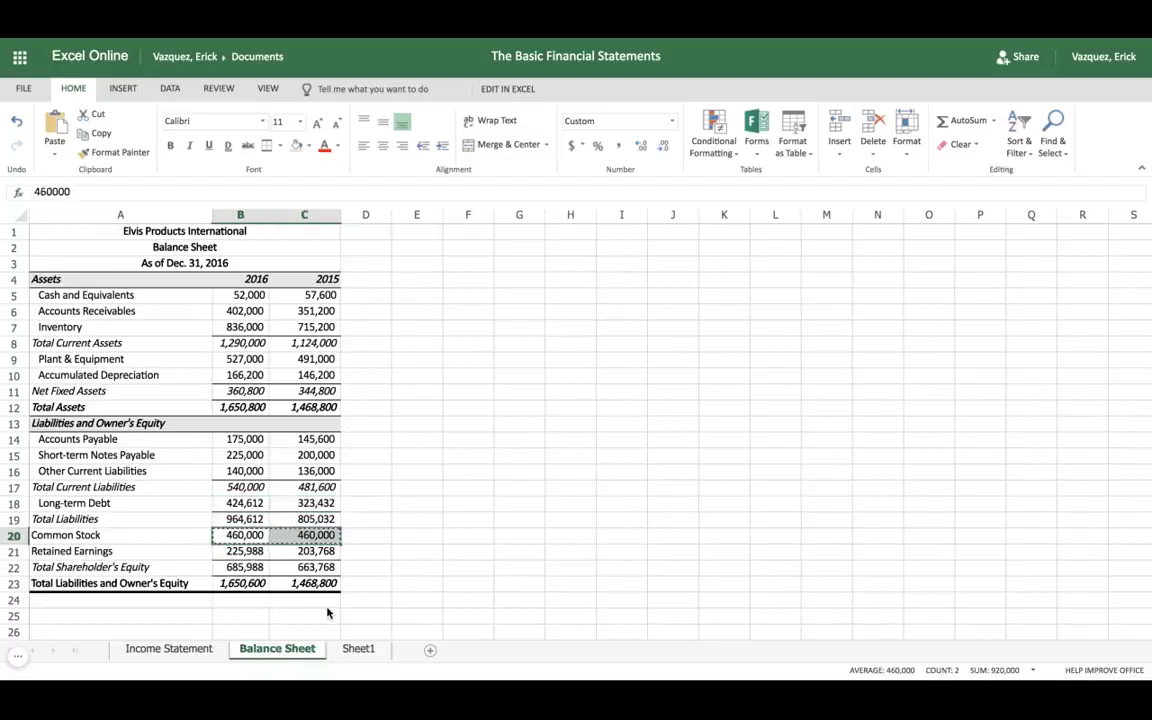
left_click(358, 649)
left_click(256, 529)
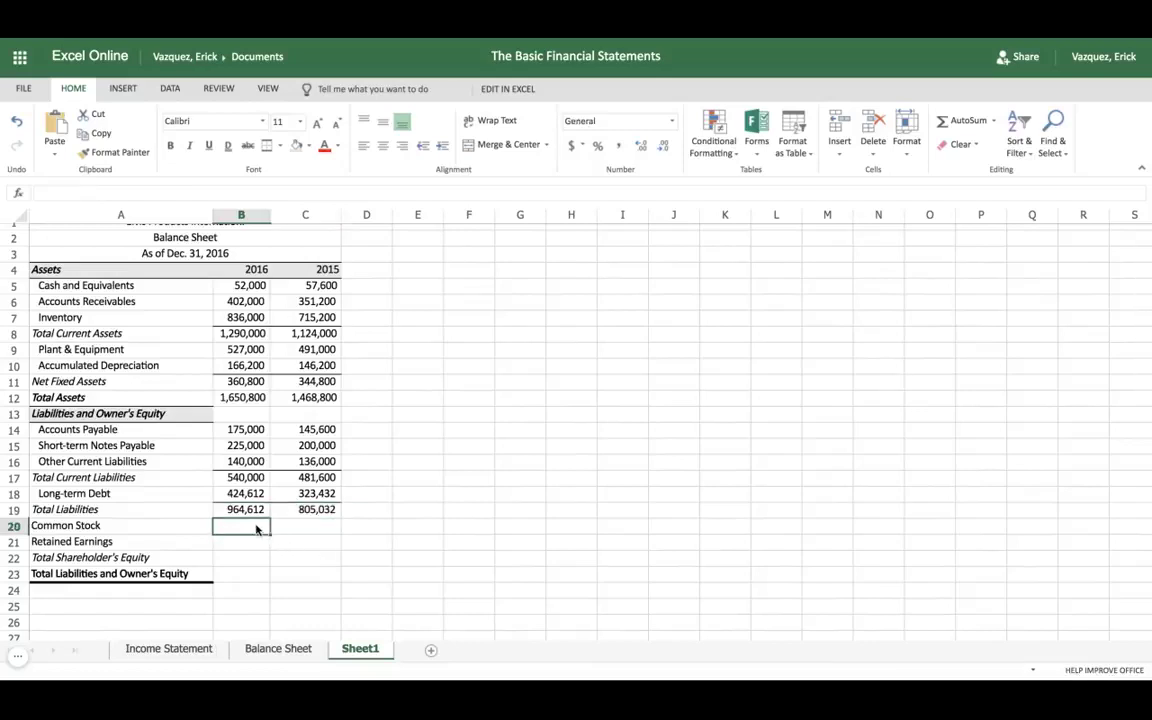
key("ctrl+v")
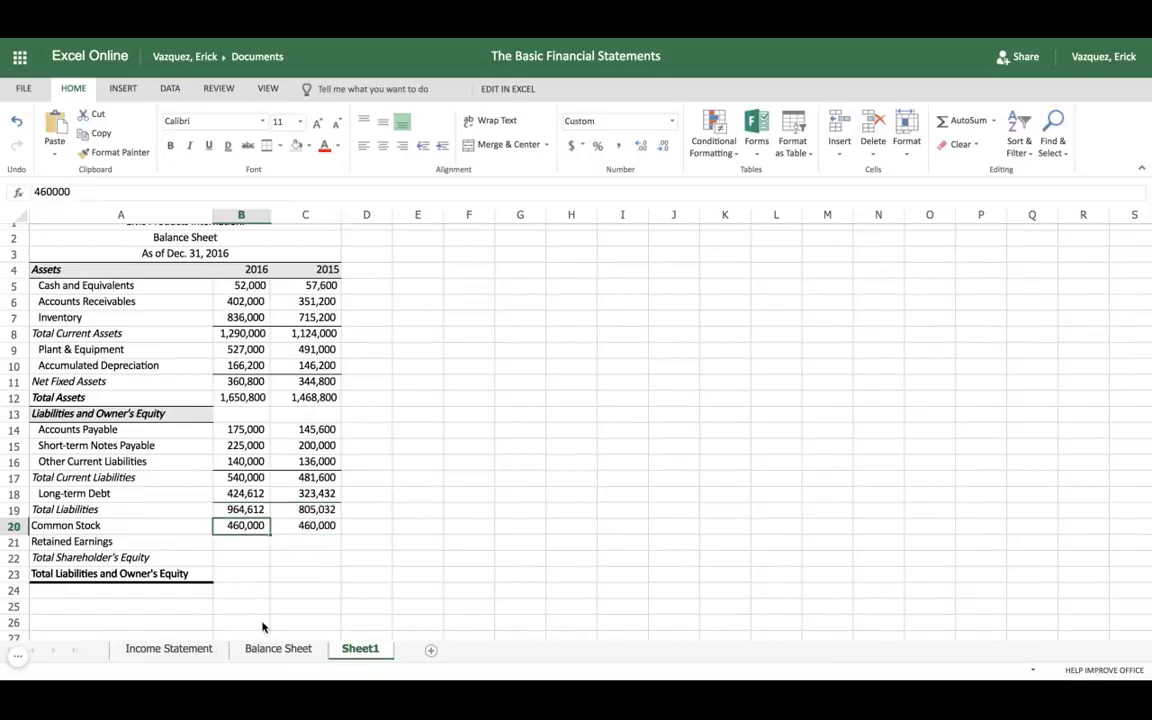
Step: Copy the Retained Earnings figures (225,988 and 203,768) into Sheet1 row 21
left_click(270, 649)
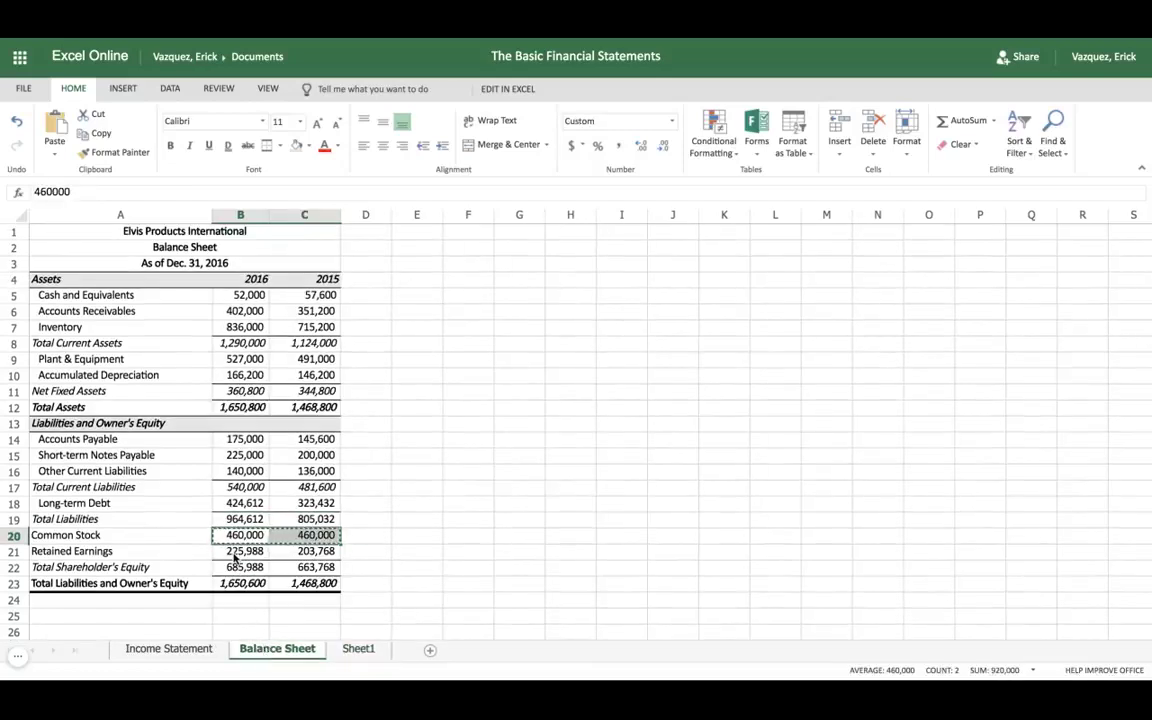
left_click_drag(235, 551, 305, 551)
key("ctrl+c")
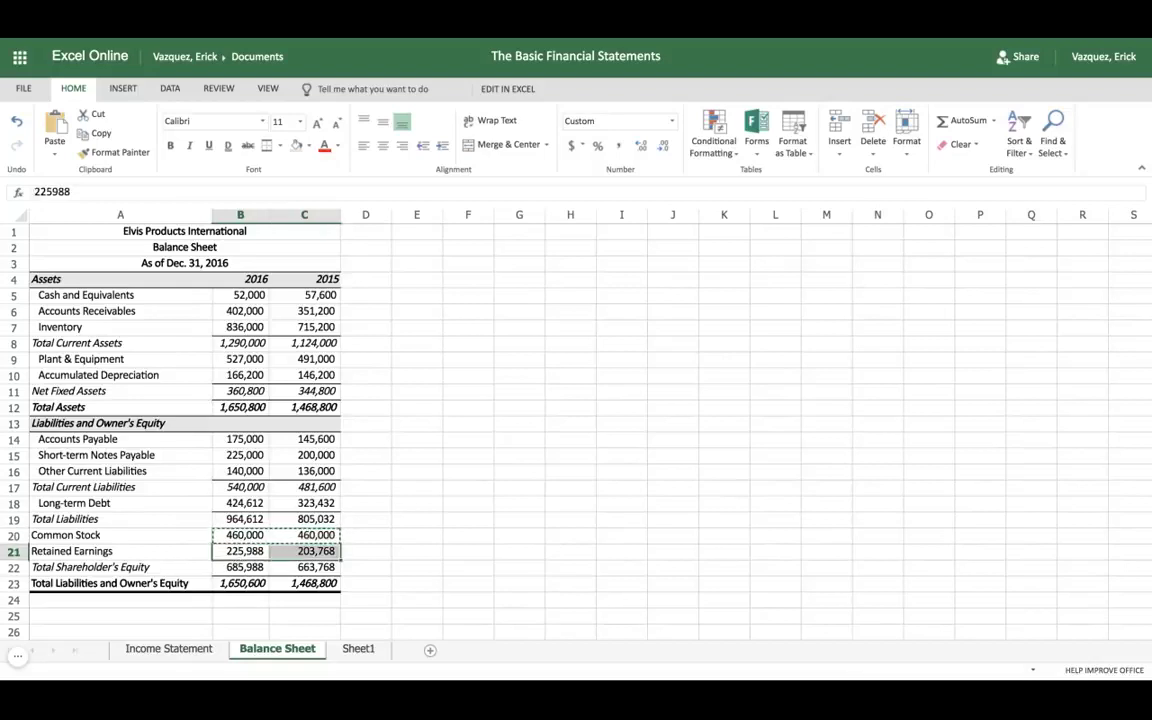
left_click(357, 649)
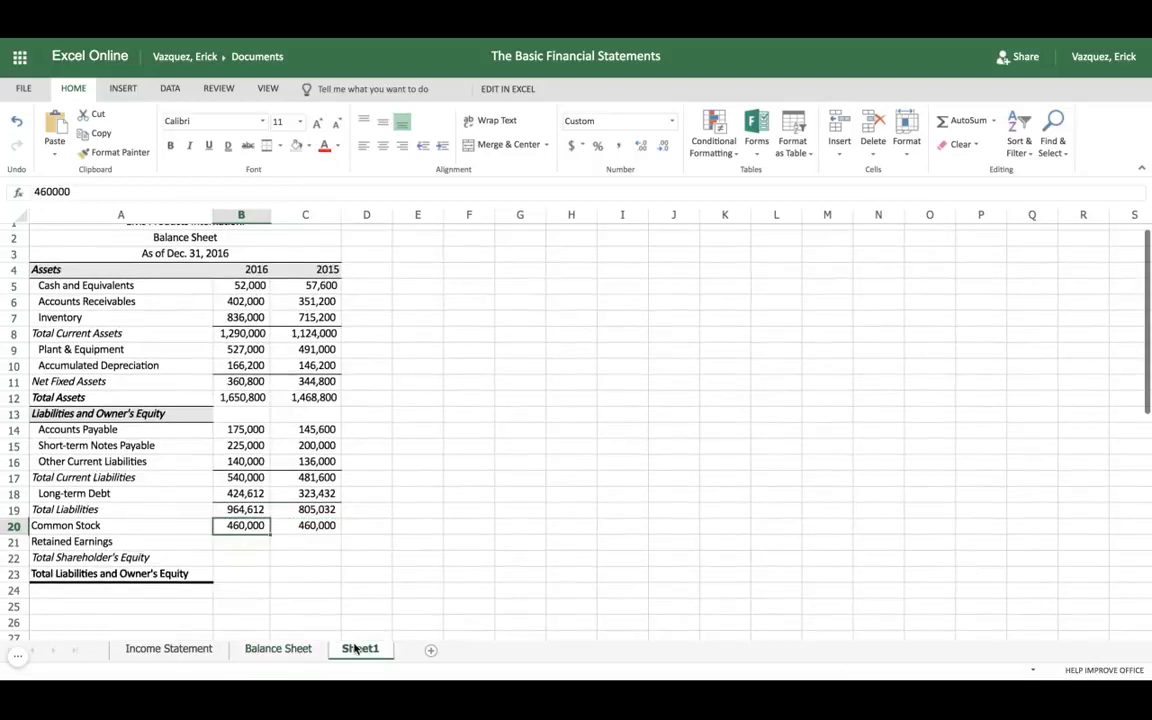
left_click(255, 542)
key("ctrl+v")
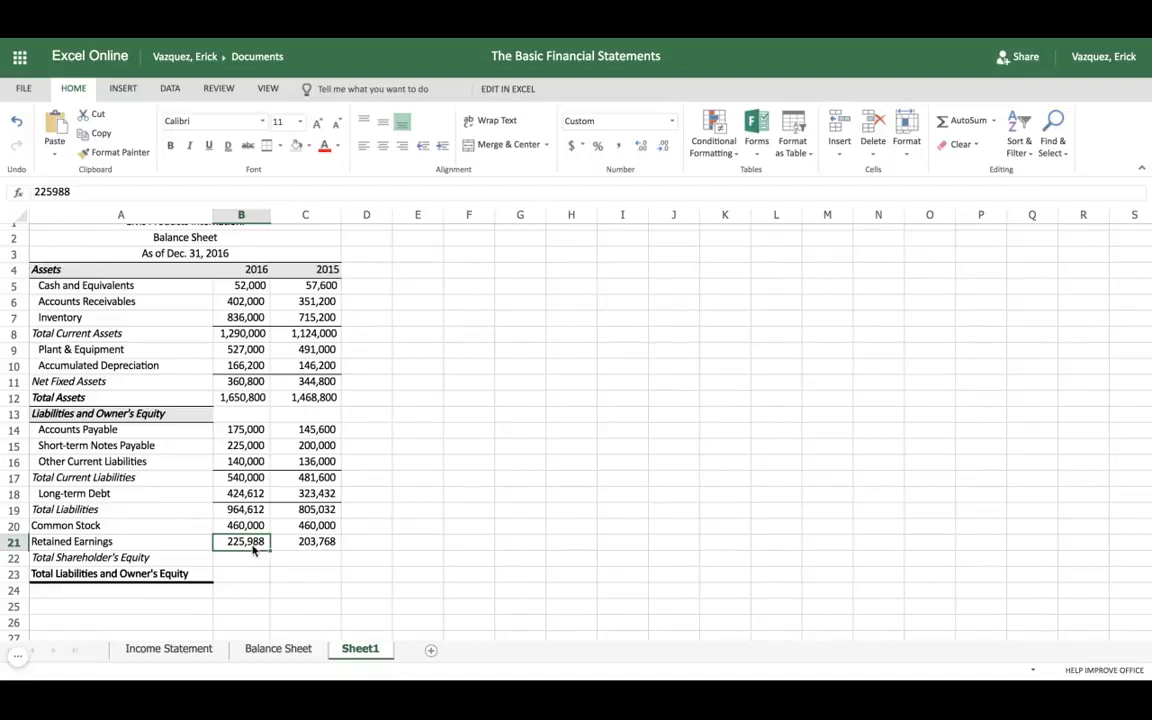
Step: Enter =B20+B21 in B22 and fill it to C22, giving 685,988 and 663,768
left_click(238, 563)
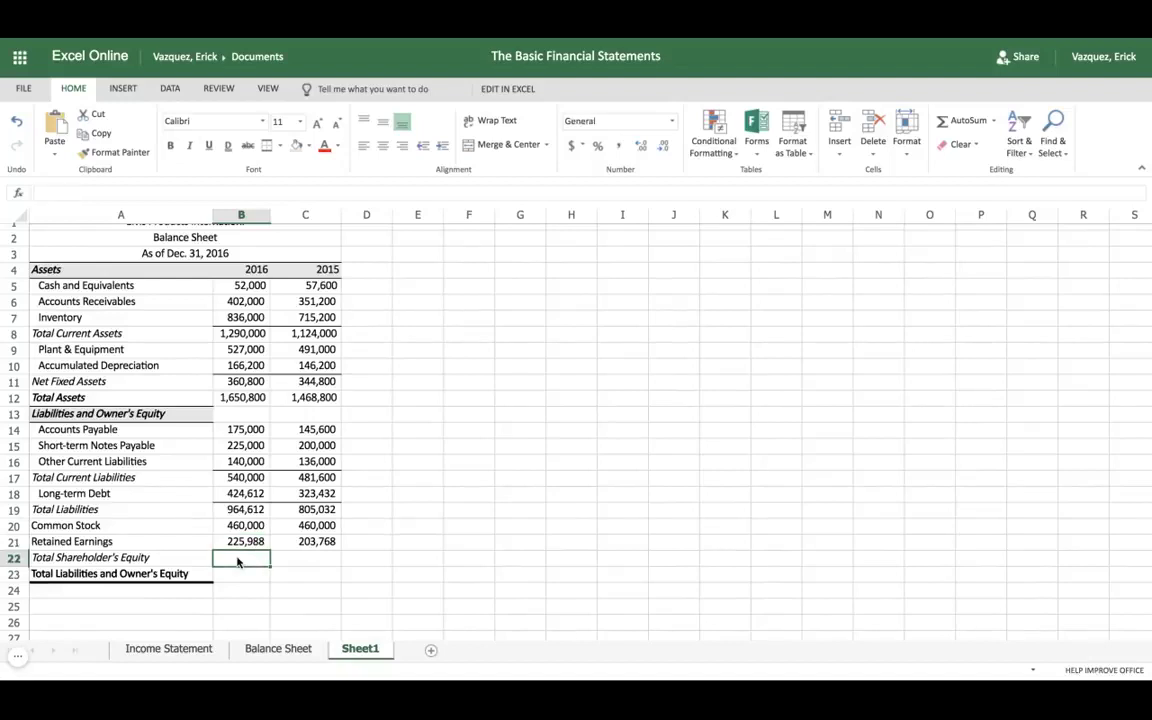
type("=")
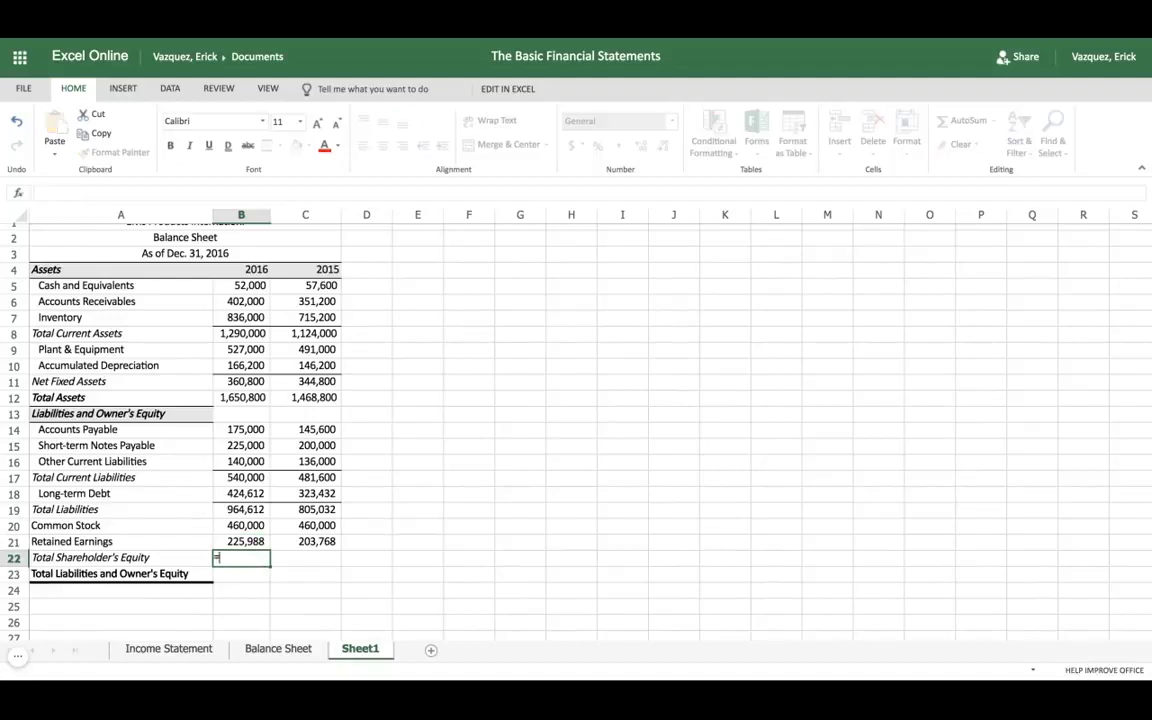
left_click(248, 526)
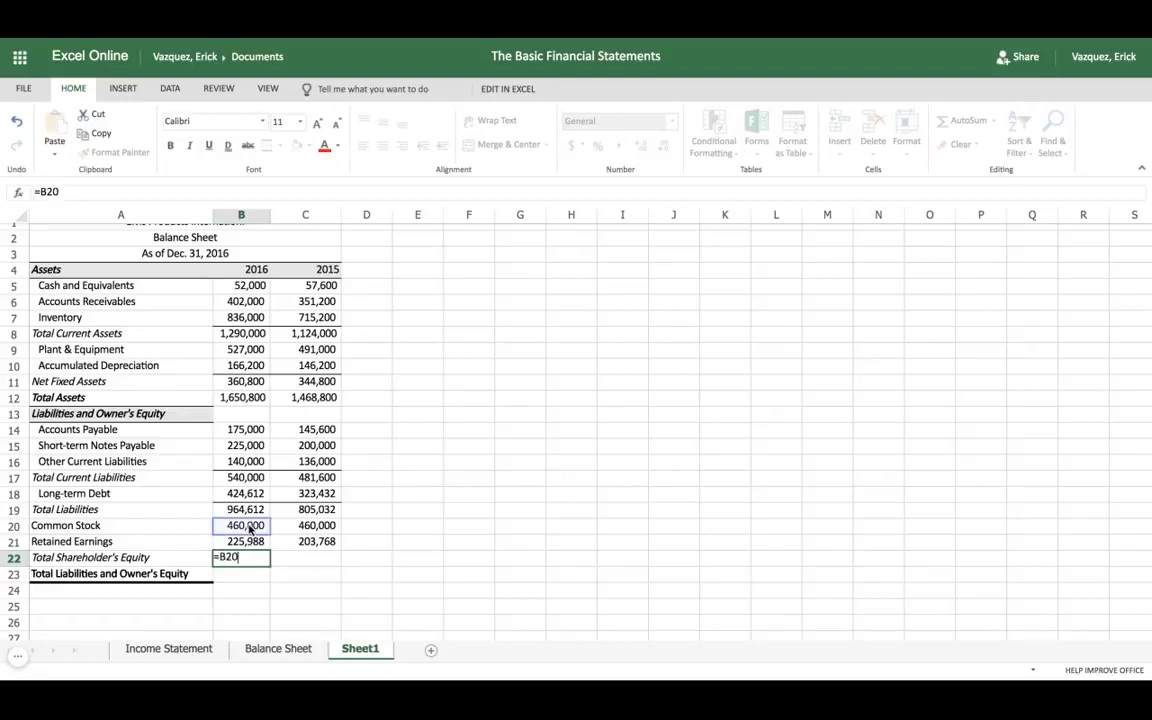
type("+")
left_click(254, 542)
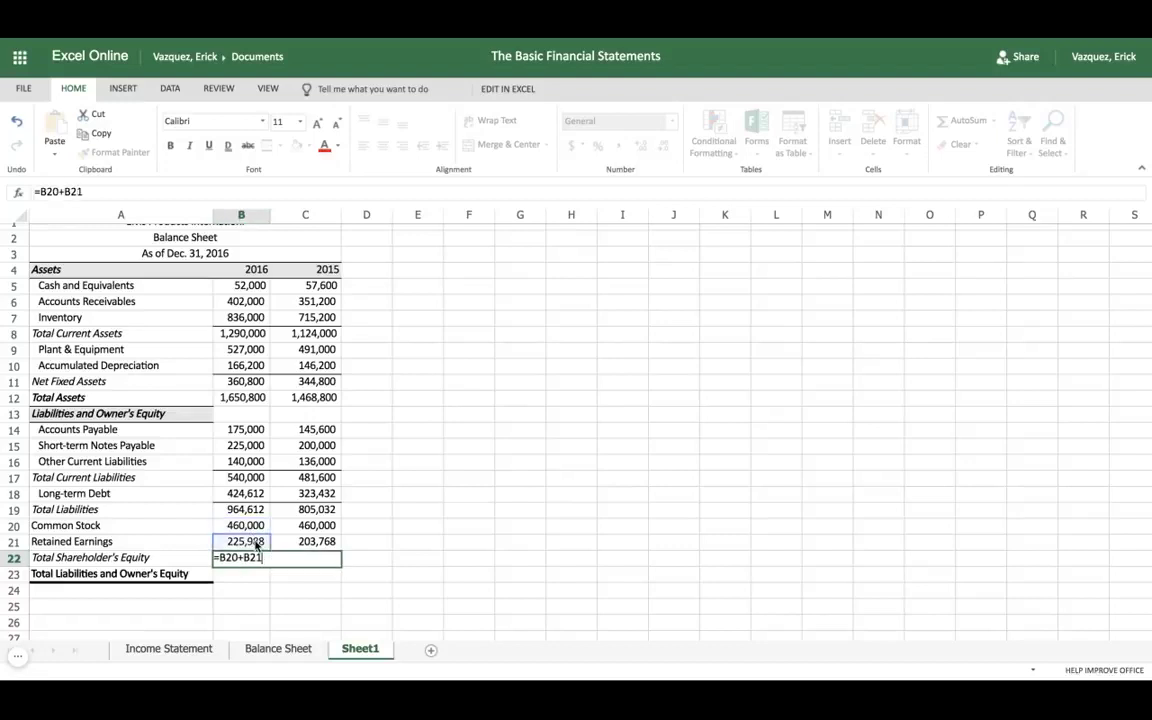
key("Tab")
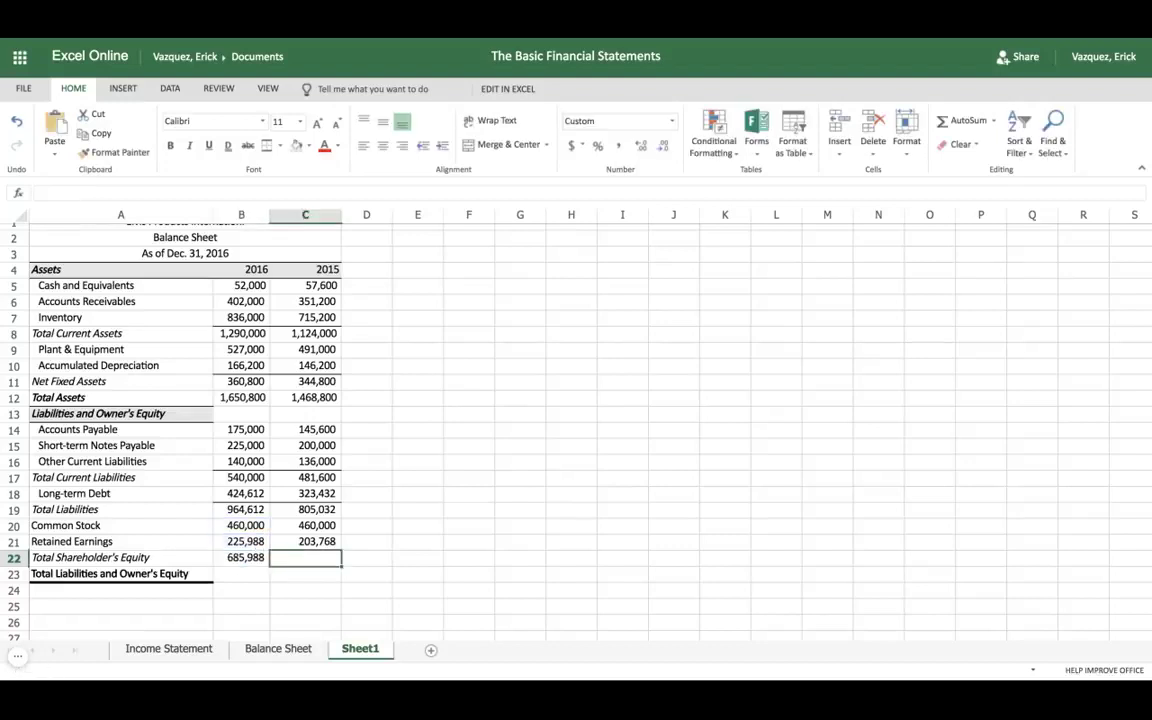
left_click(255, 559)
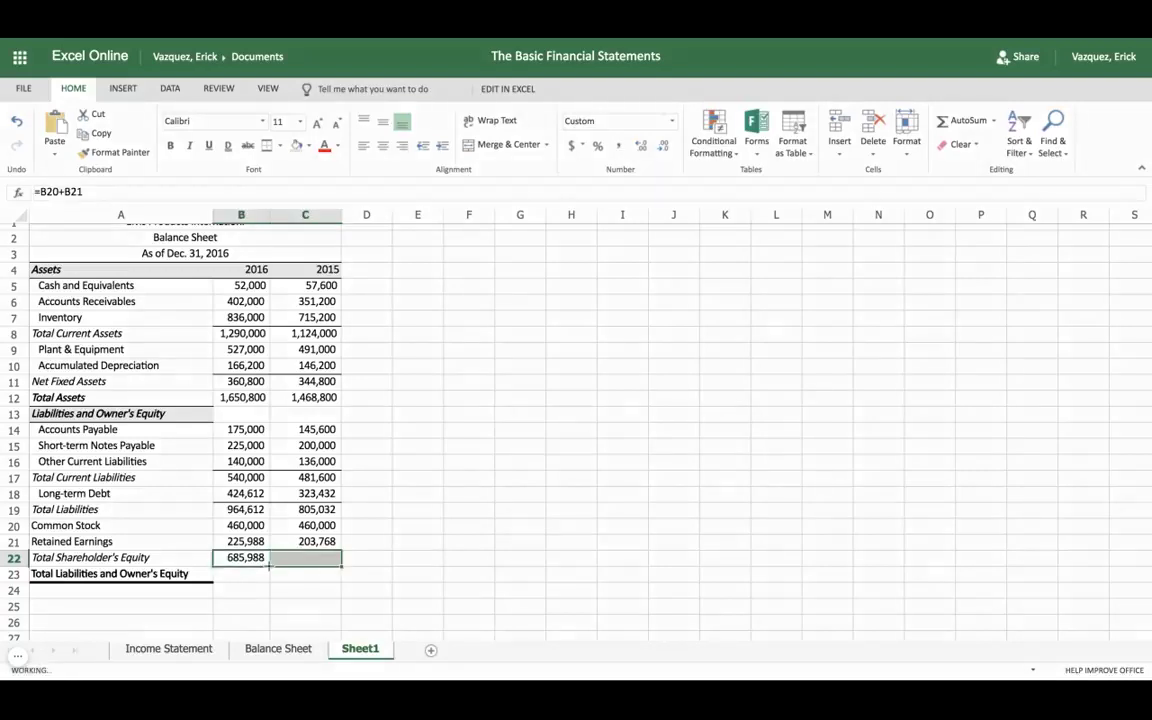
left_click_drag(268, 565, 318, 562)
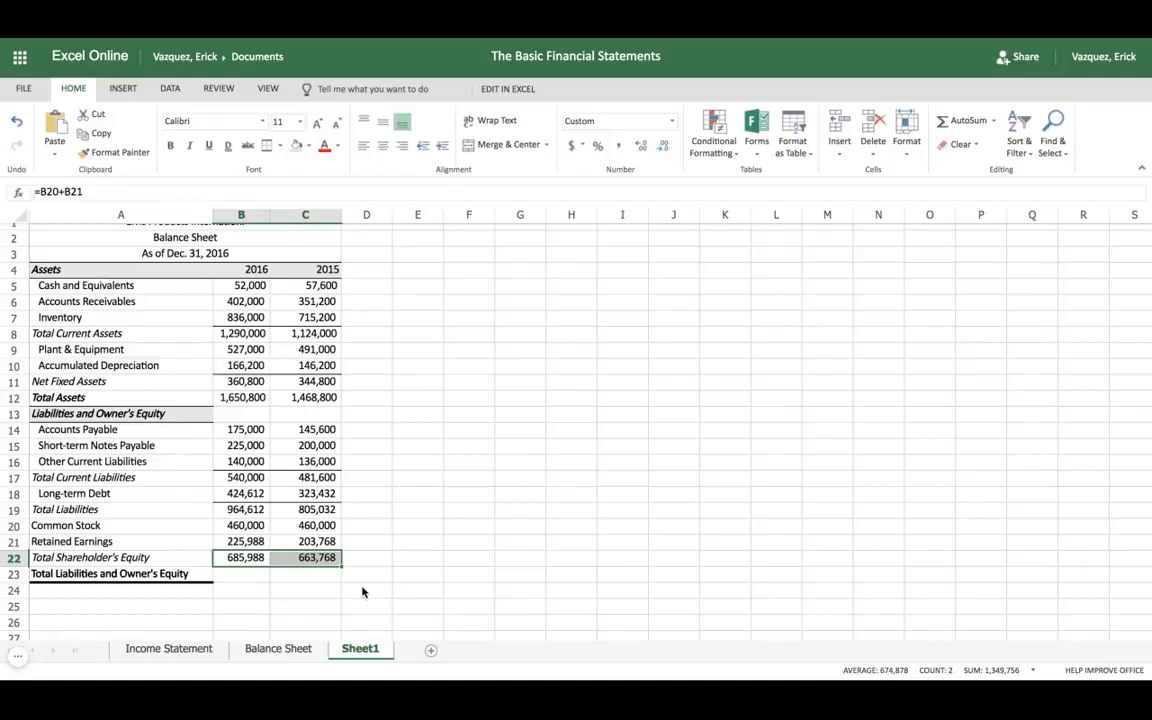
left_click(242, 578)
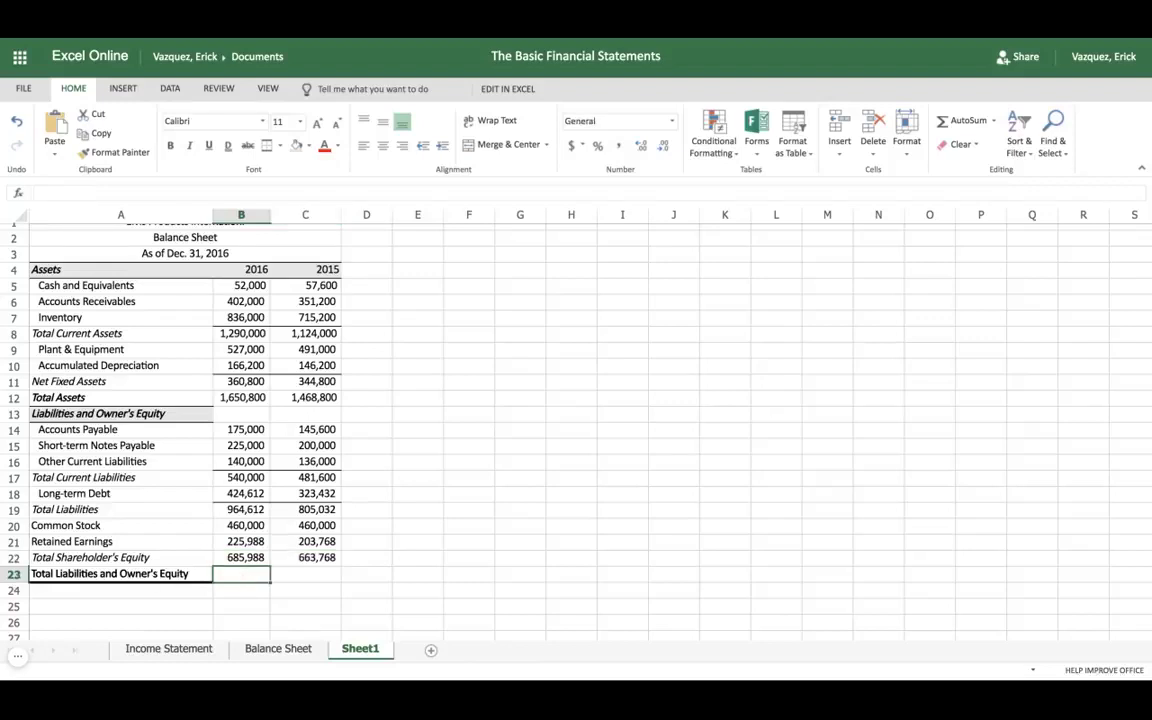
Step: Enter =B19+B22 in B23 and fill it to C23, giving 1,650,600 and 1,468,800
type("=")
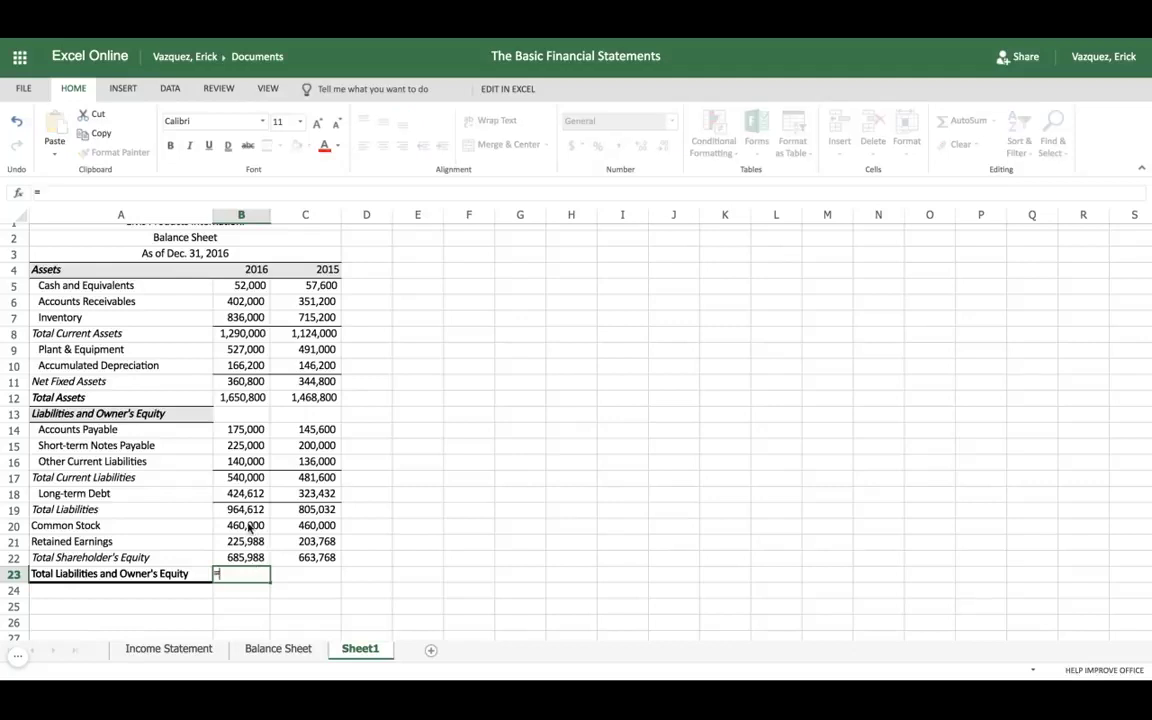
left_click(238, 512)
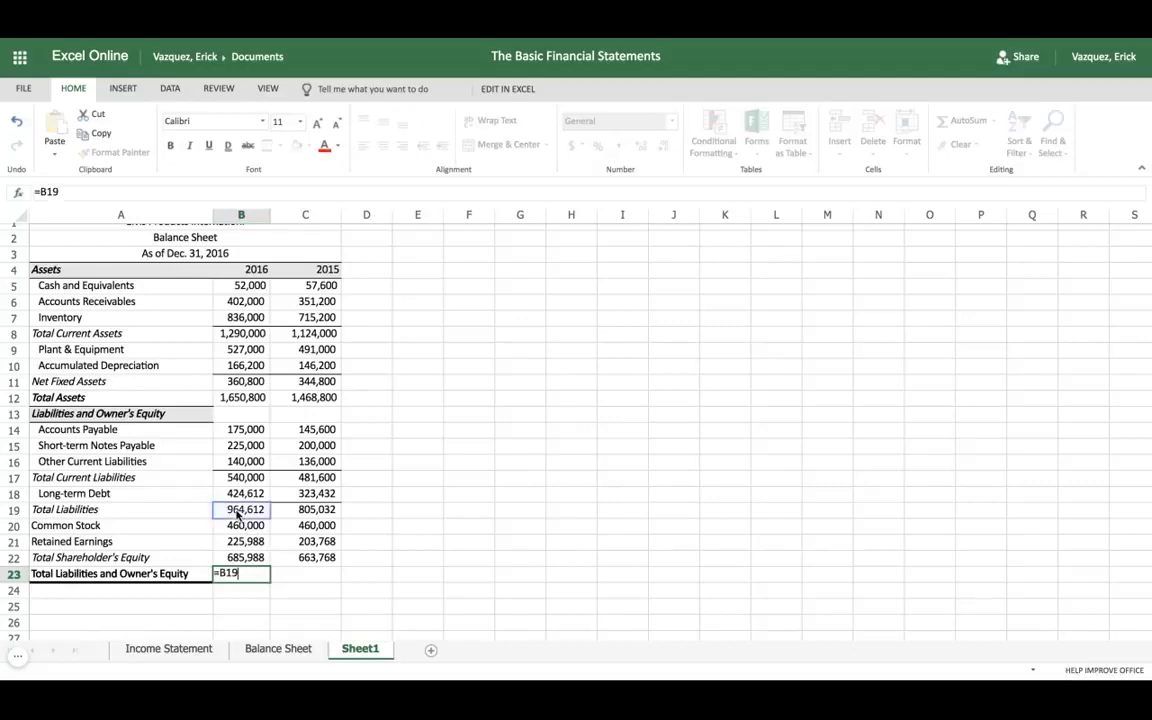
type("+")
left_click(241, 557)
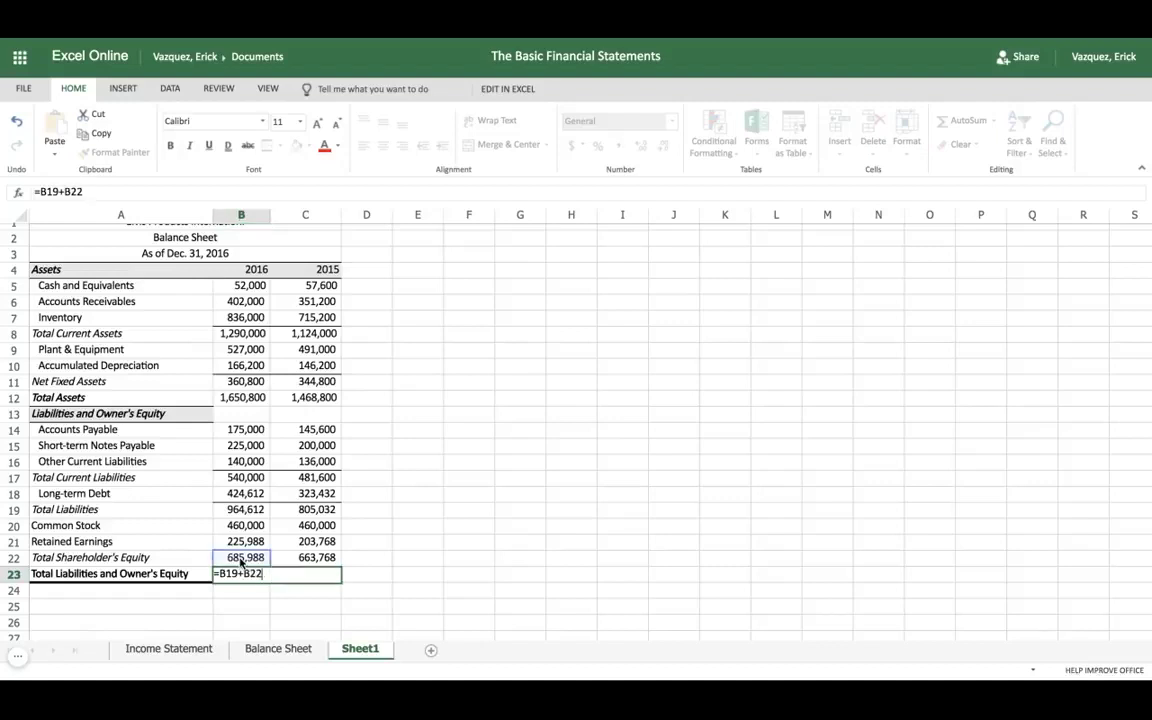
key("Tab")
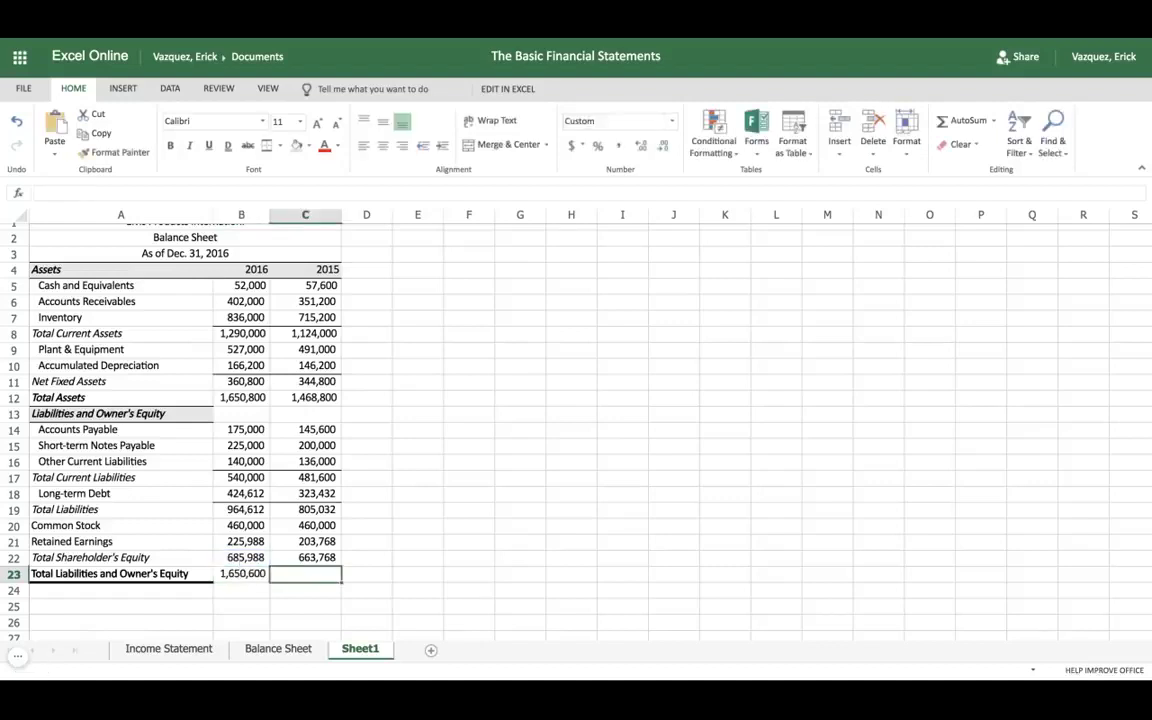
left_click(252, 578)
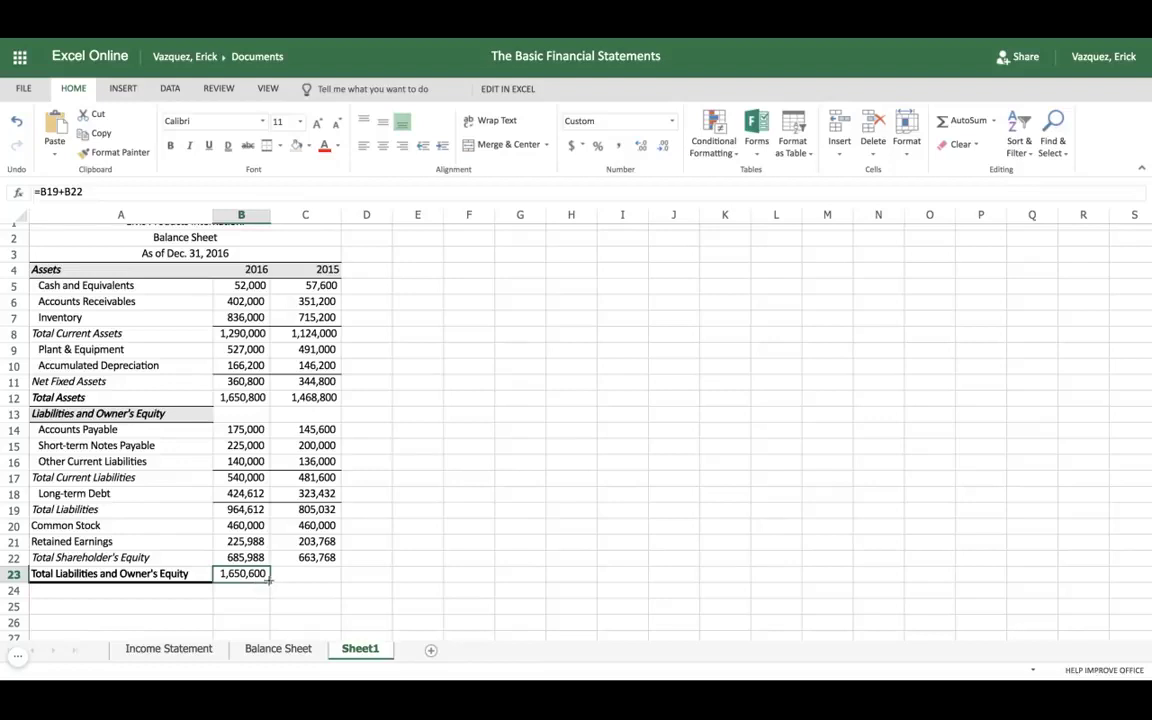
left_click_drag(268, 580, 335, 578)
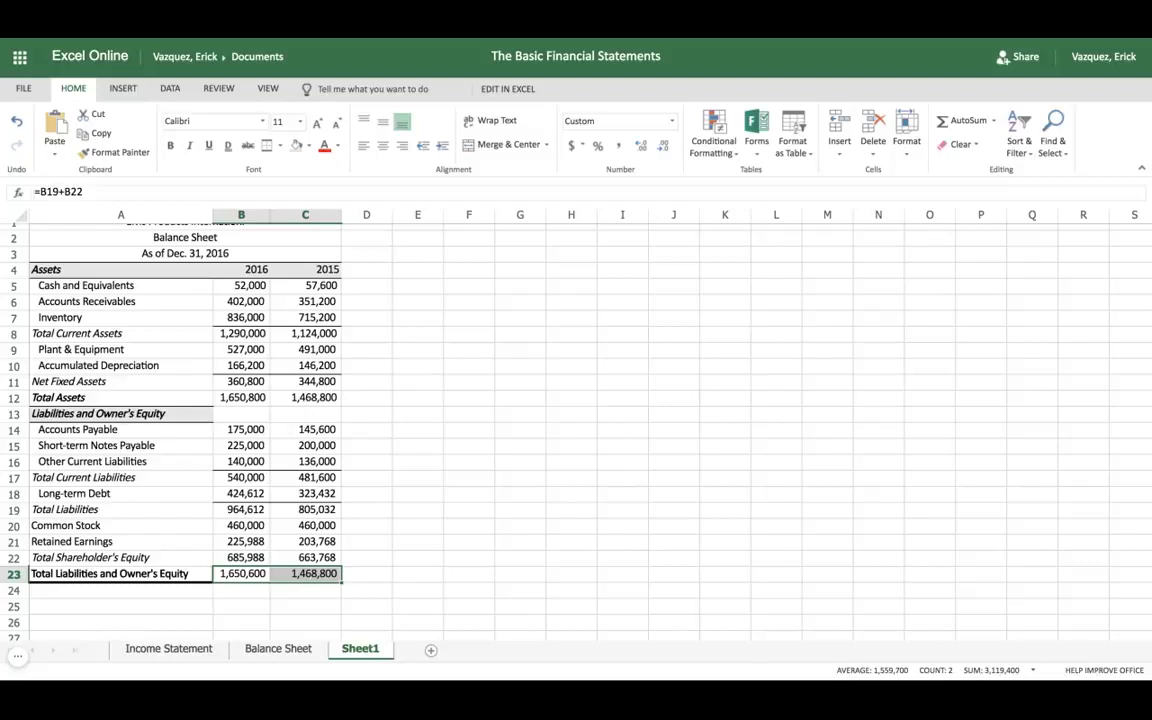
Step: Inspect the total formulas in B12, B19 and B17 to trace the mismatch
left_click(250, 577)
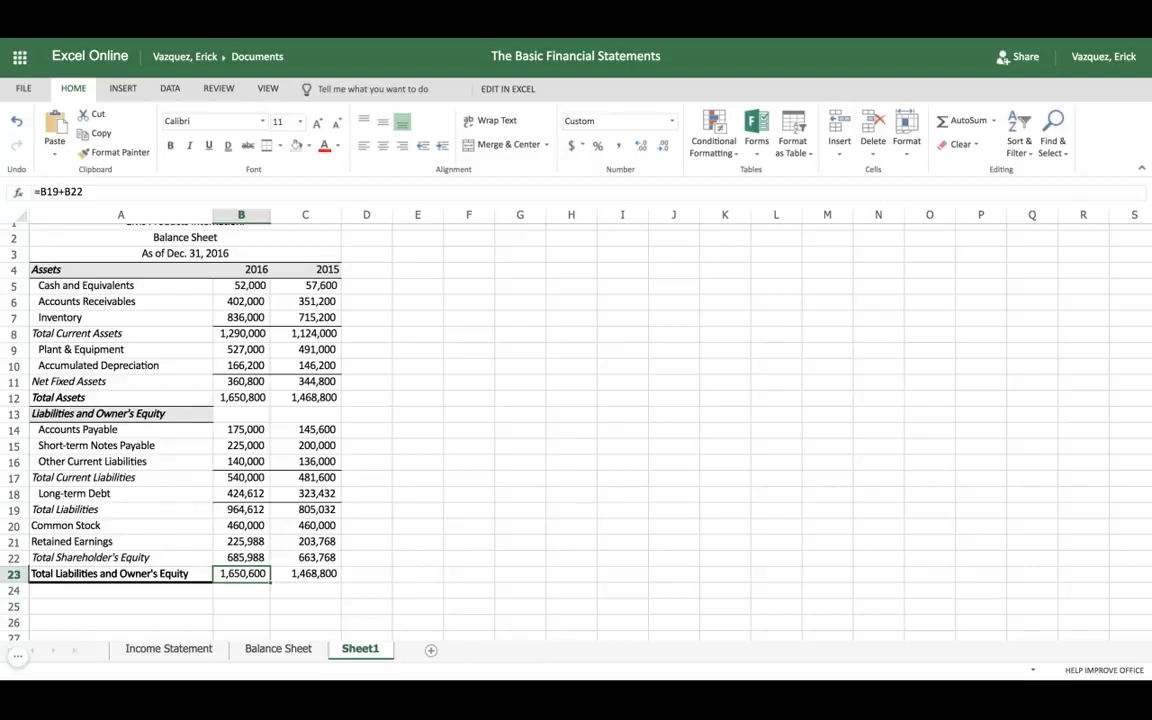
left_click(244, 398)
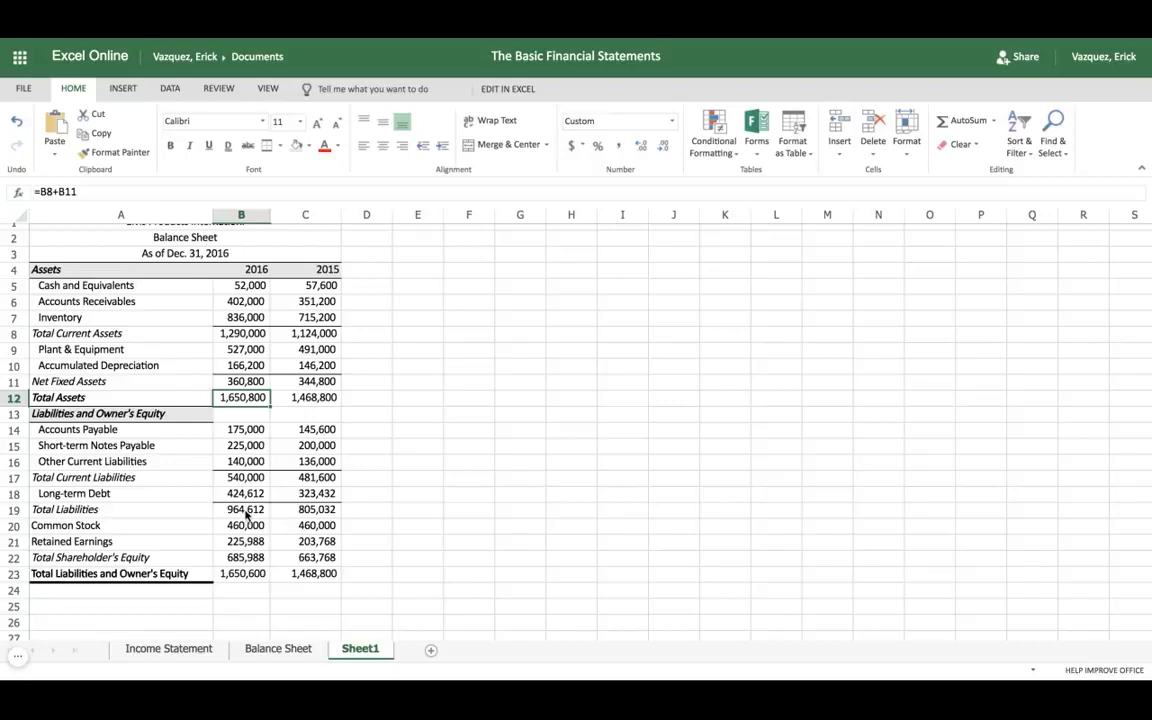
left_click(243, 511)
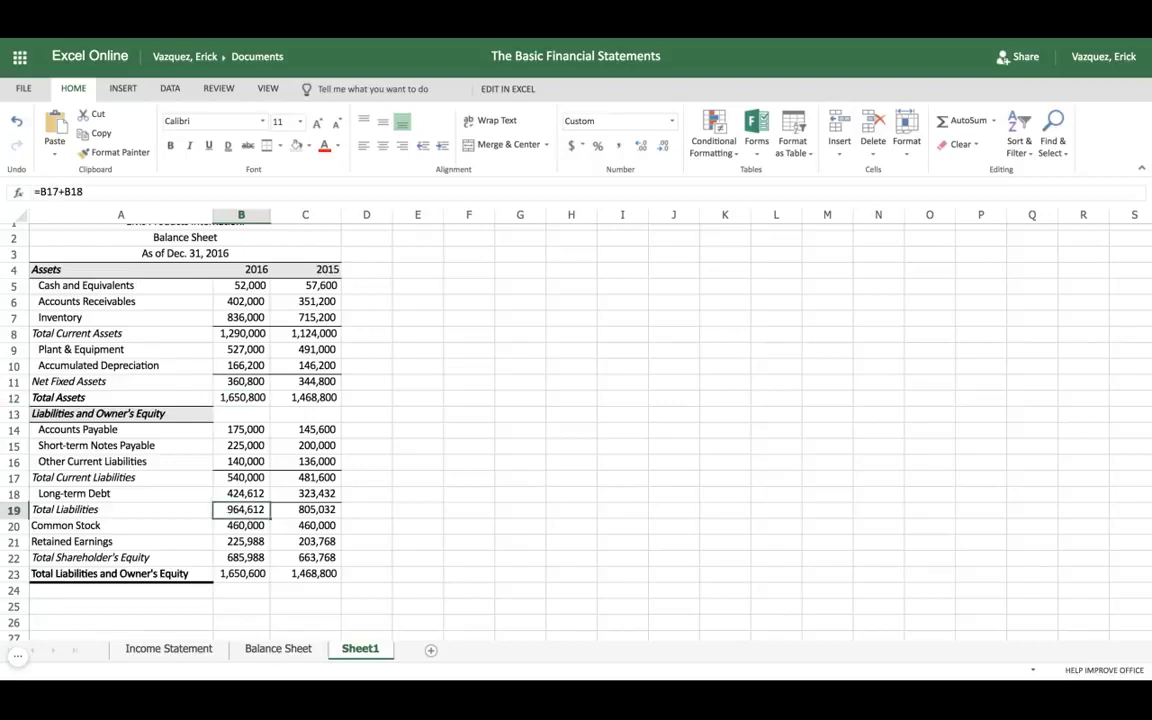
left_click(247, 479)
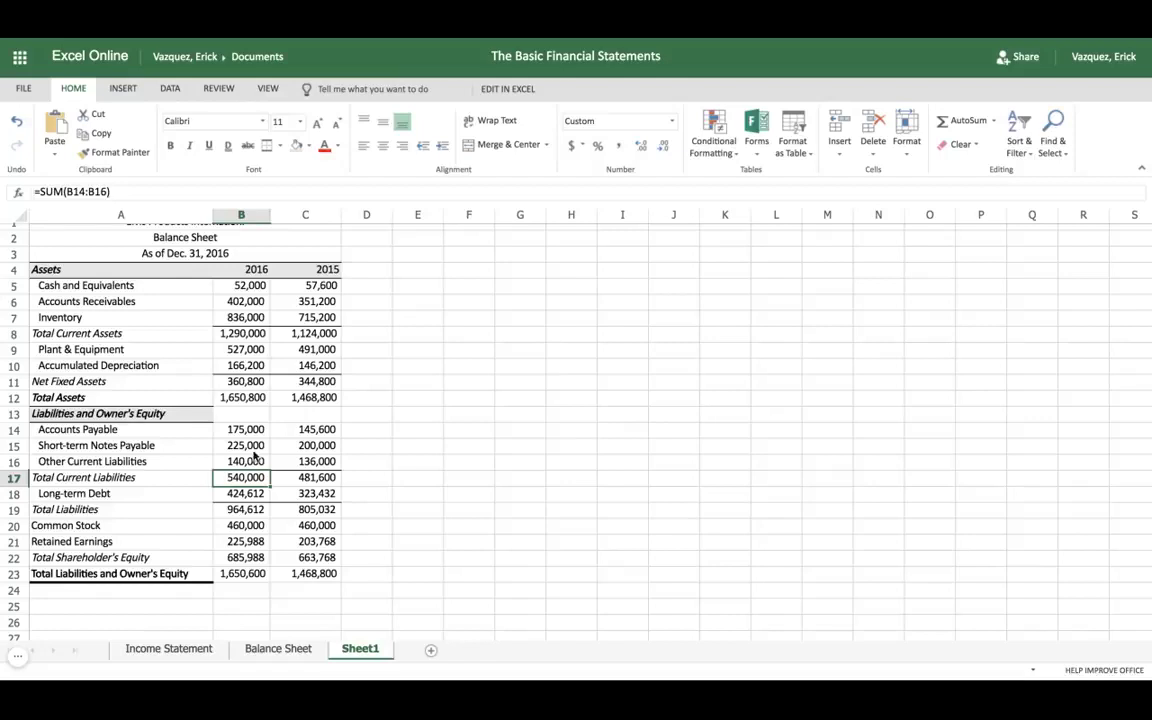
Step: Change the 2016 Accounts Payable in B14 from 175,000 to 175,200
left_click(230, 430)
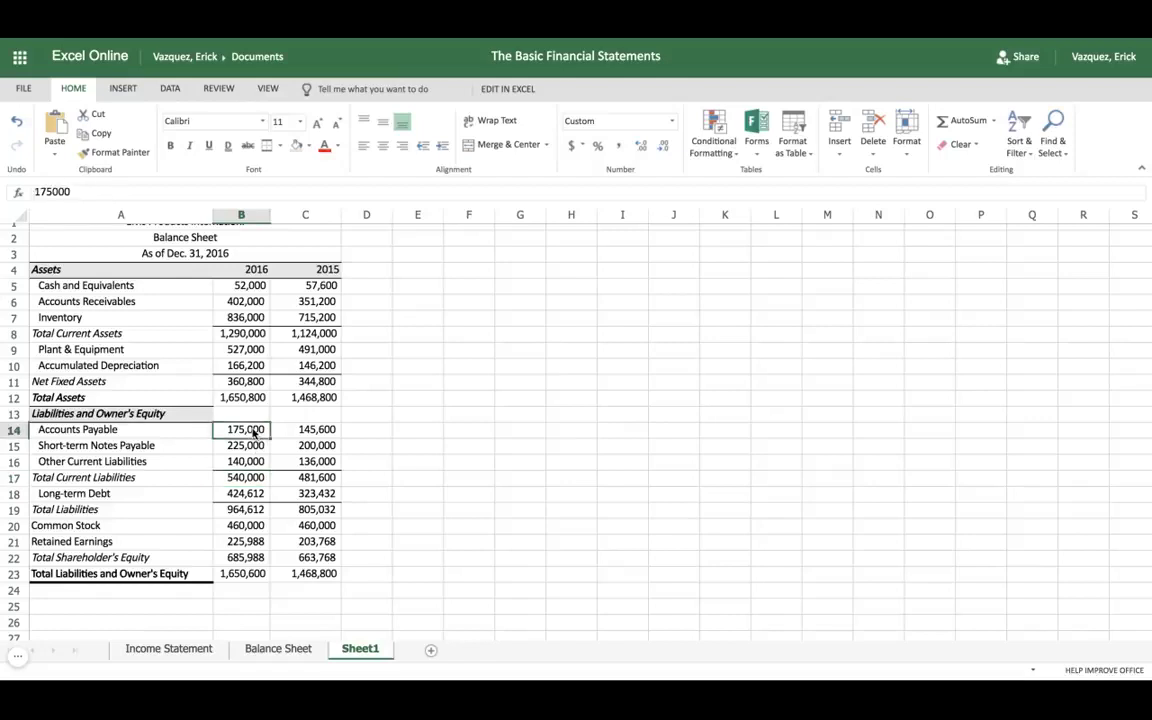
left_click(57, 191)
key("BackSpace")
type("2")
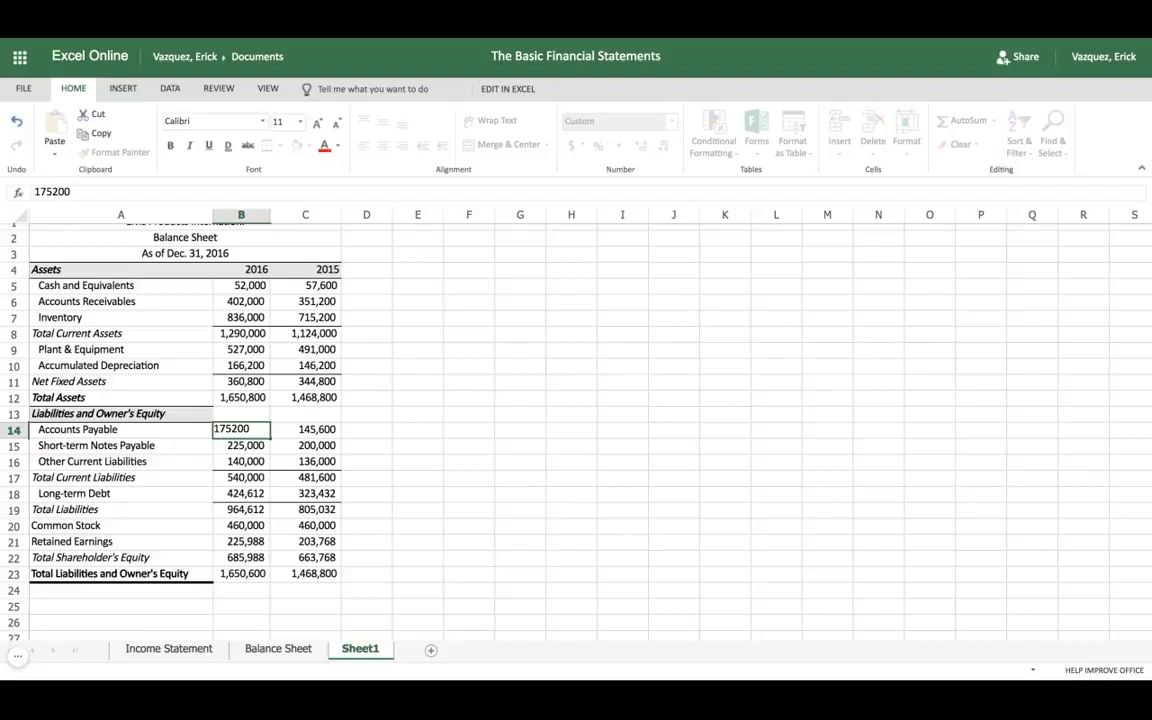
key("Tab")
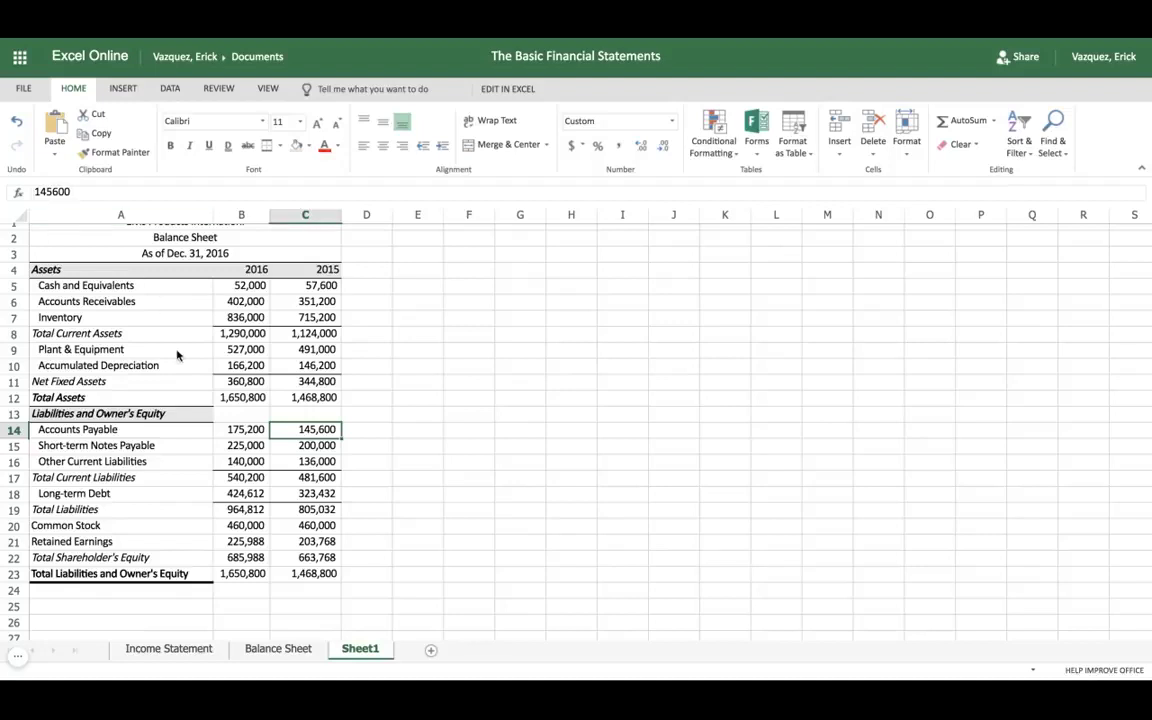
Step: Compare the grand totals in B23:C23 with Total Assets in B12:C12
left_click(240, 573)
key("shift+Right")
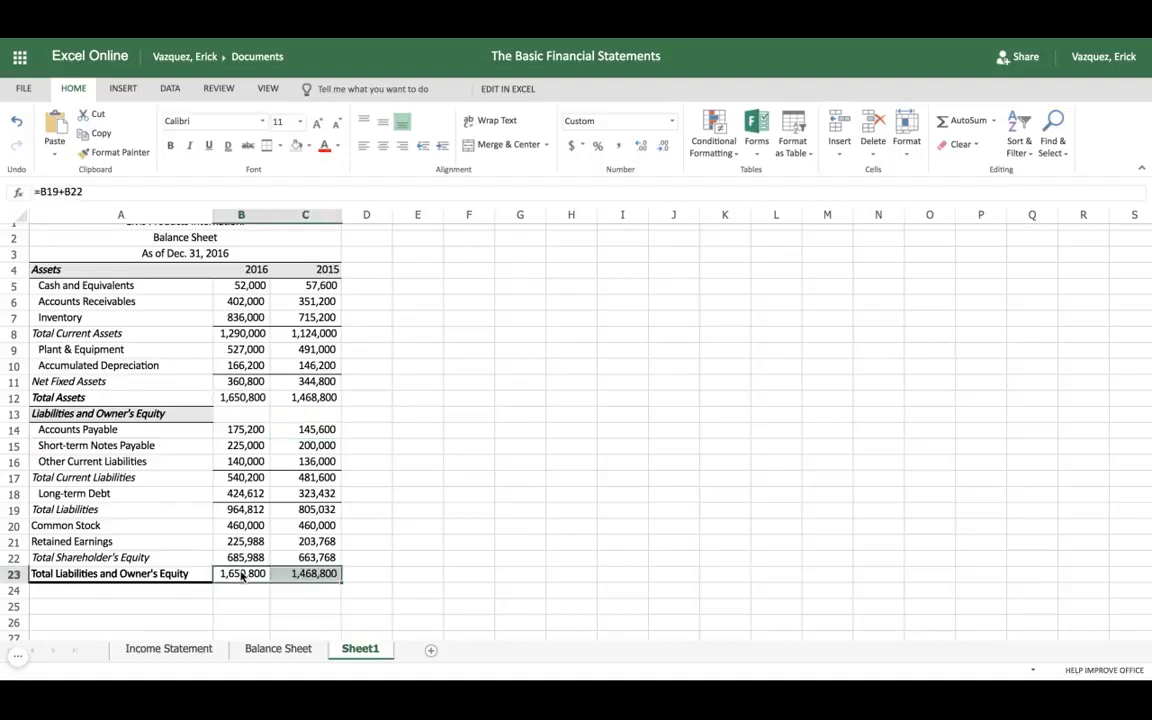
left_click(240, 401)
key("shift+Right")
left_click(236, 415)
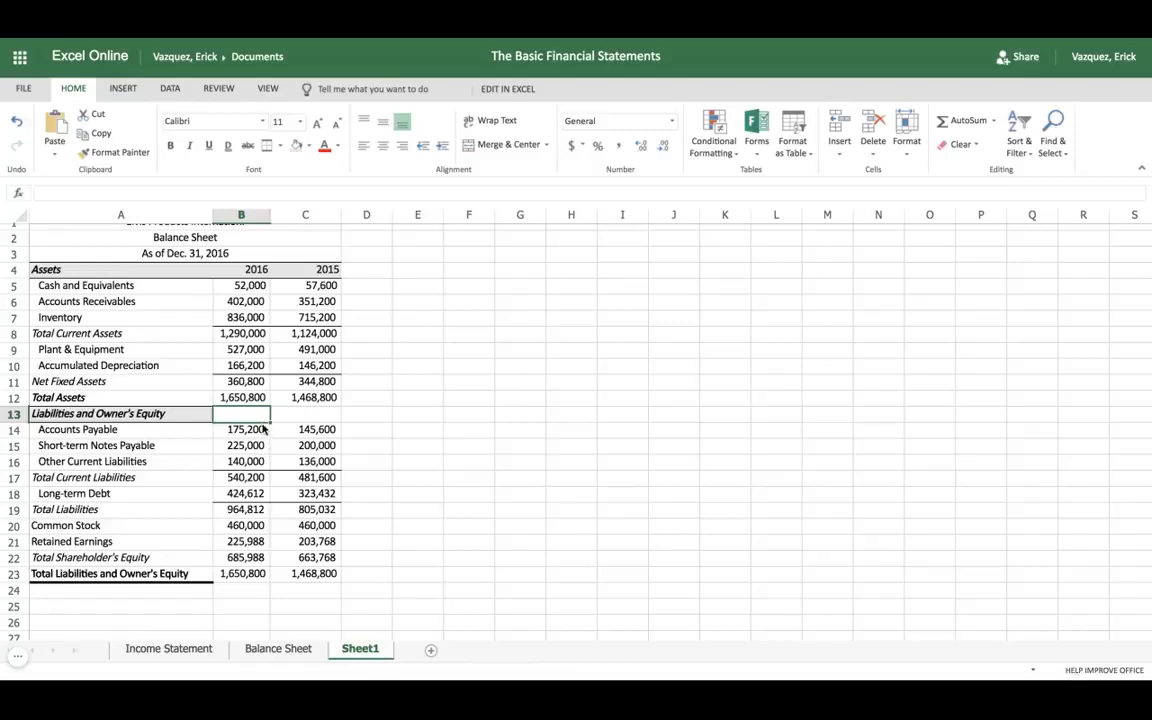
Step: Apply a light grey fill to B13:C13 to match the heading label
key("shift+Right")
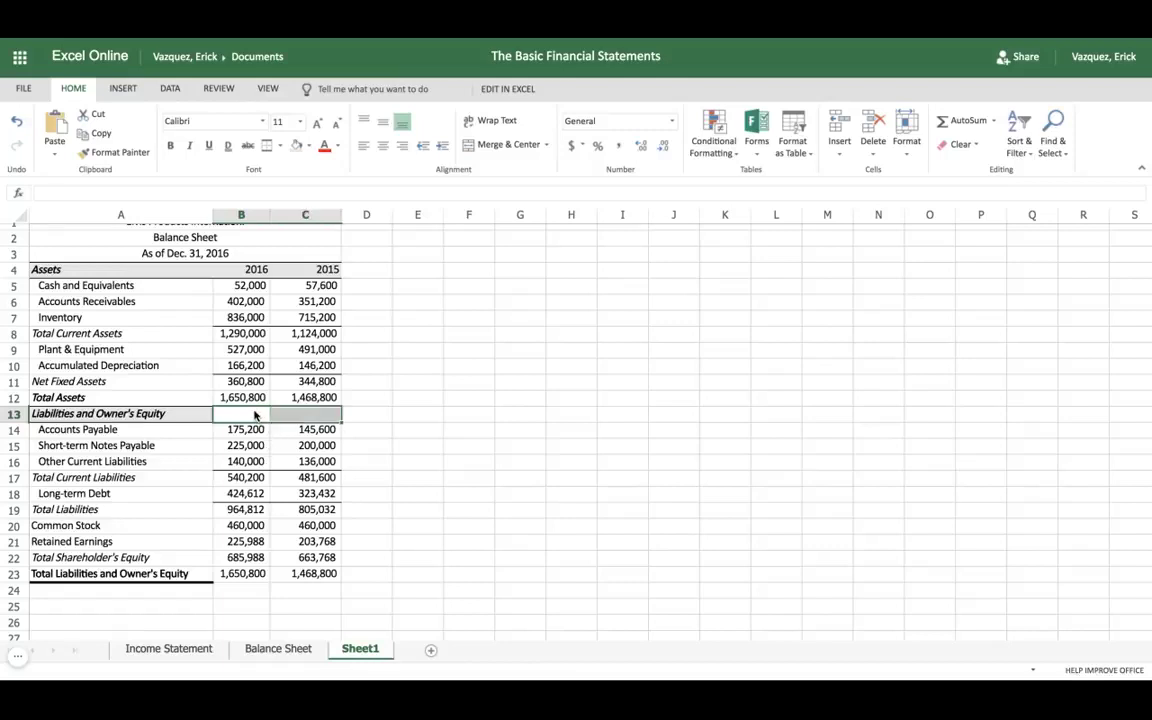
left_click(297, 146)
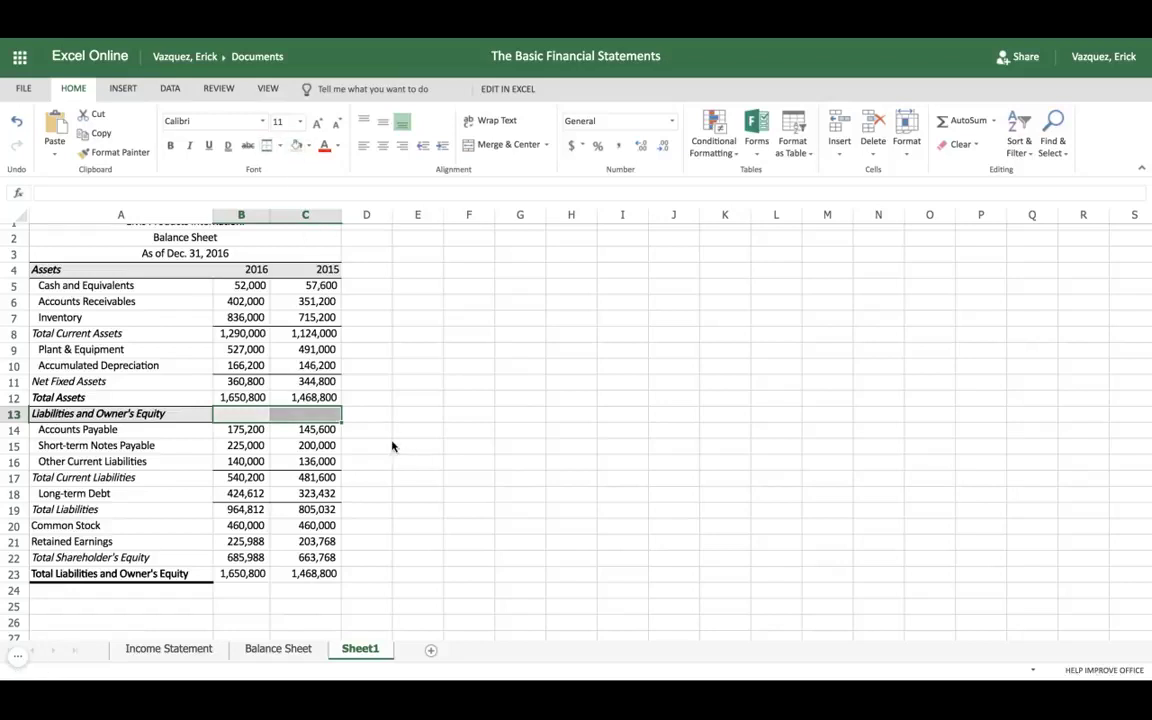
left_click(393, 445)
left_click(250, 413)
key("shift+Right")
left_click(367, 352)
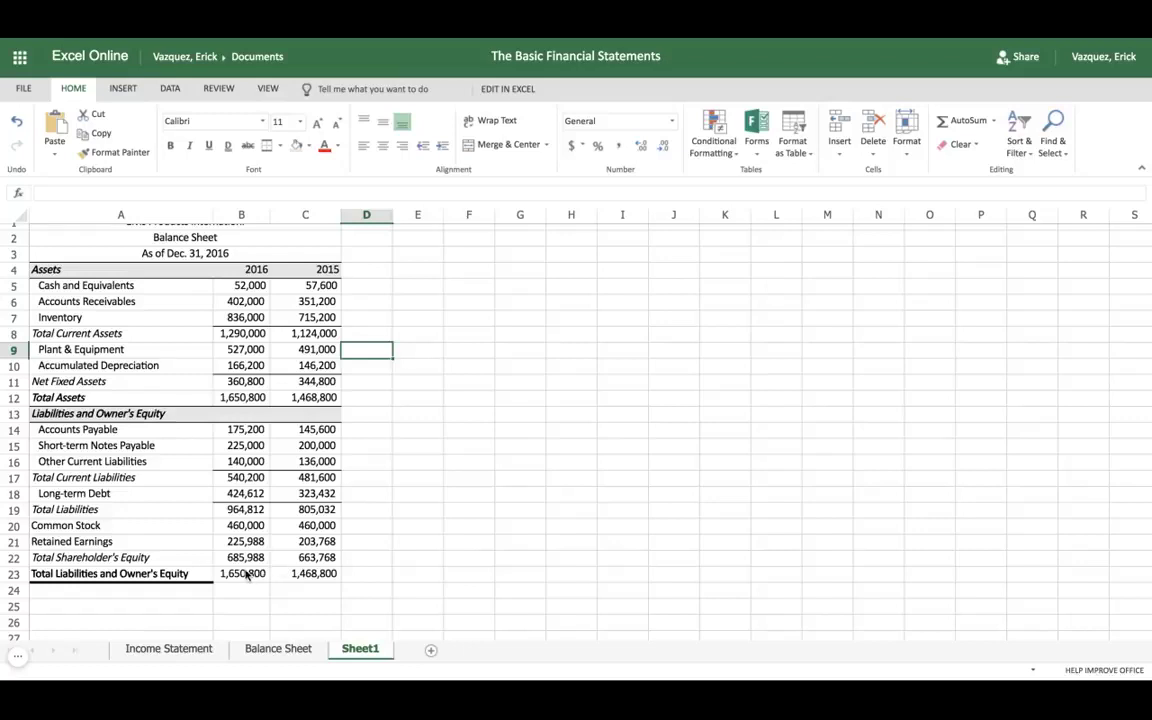
Step: Give the grand total figures in B23:C23 a Top and Thick Bottom Border
left_click_drag(239, 573, 300, 578)
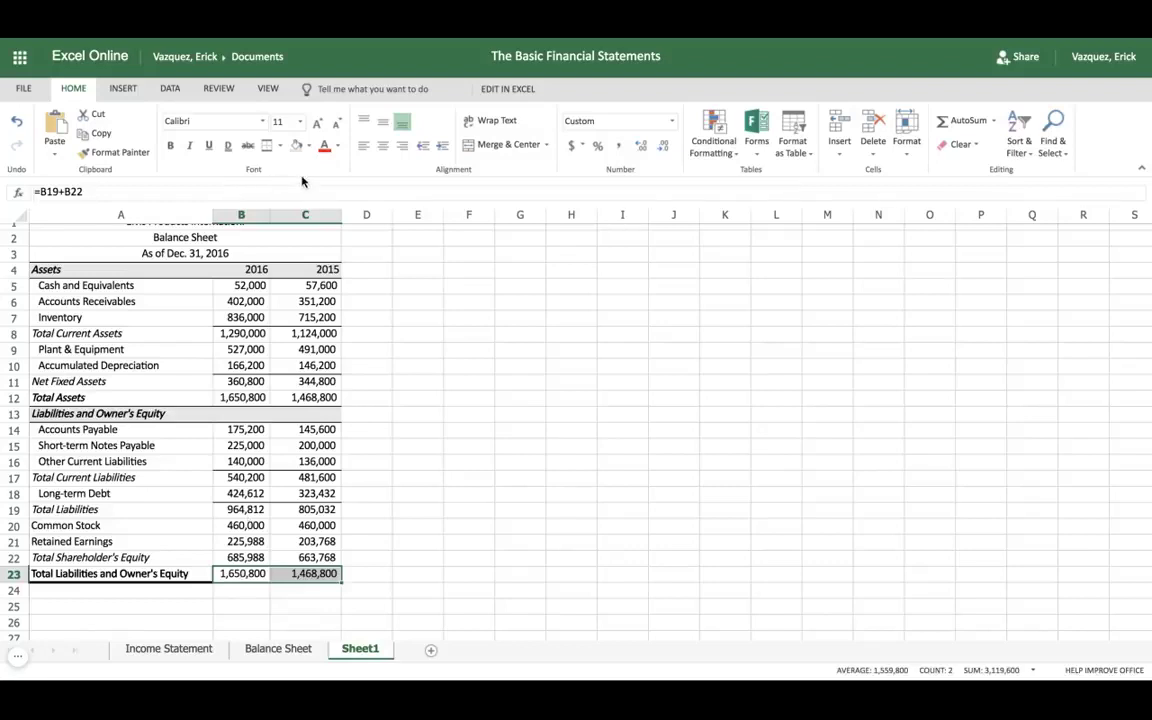
left_click(279, 145)
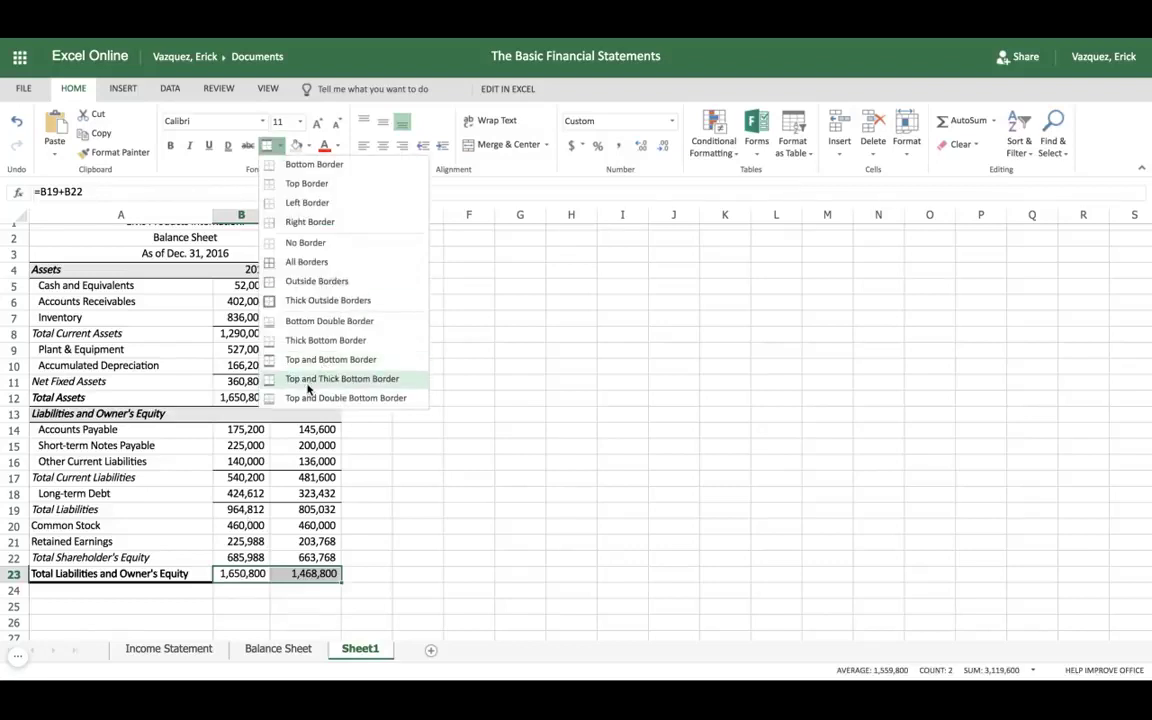
left_click(274, 305)
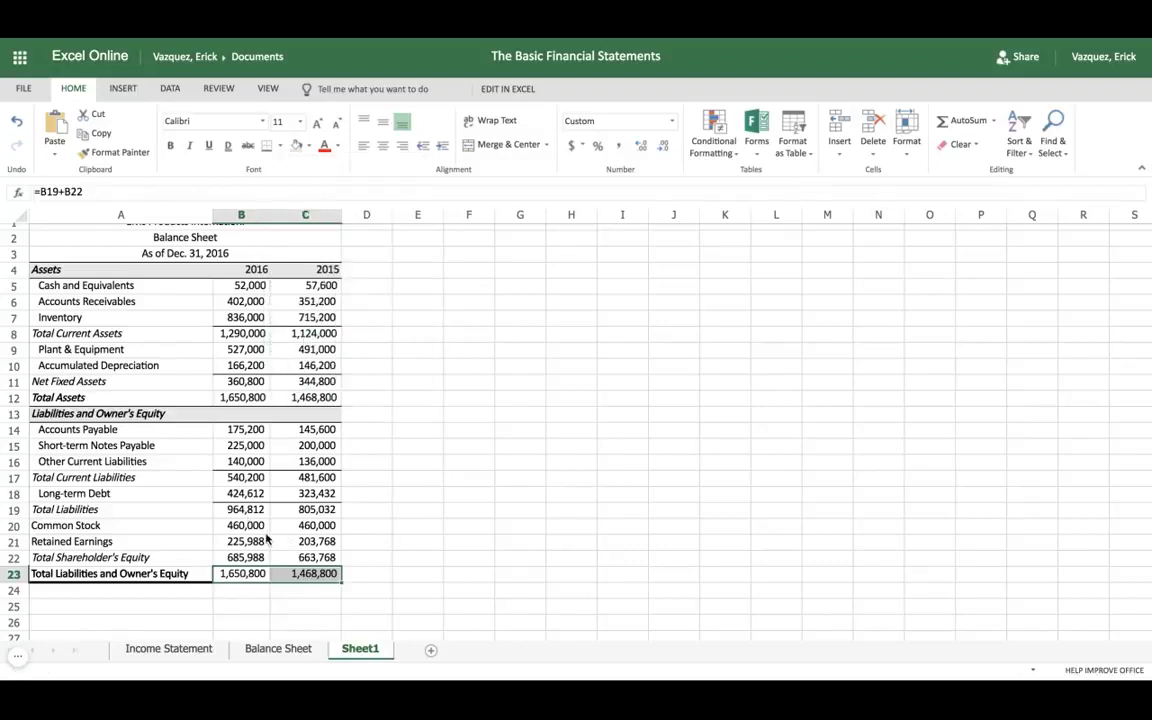
Step: Add a Top and Bottom Border to the Total Shareholder's Equity figures in B22:C22
left_click_drag(246, 558, 305, 558)
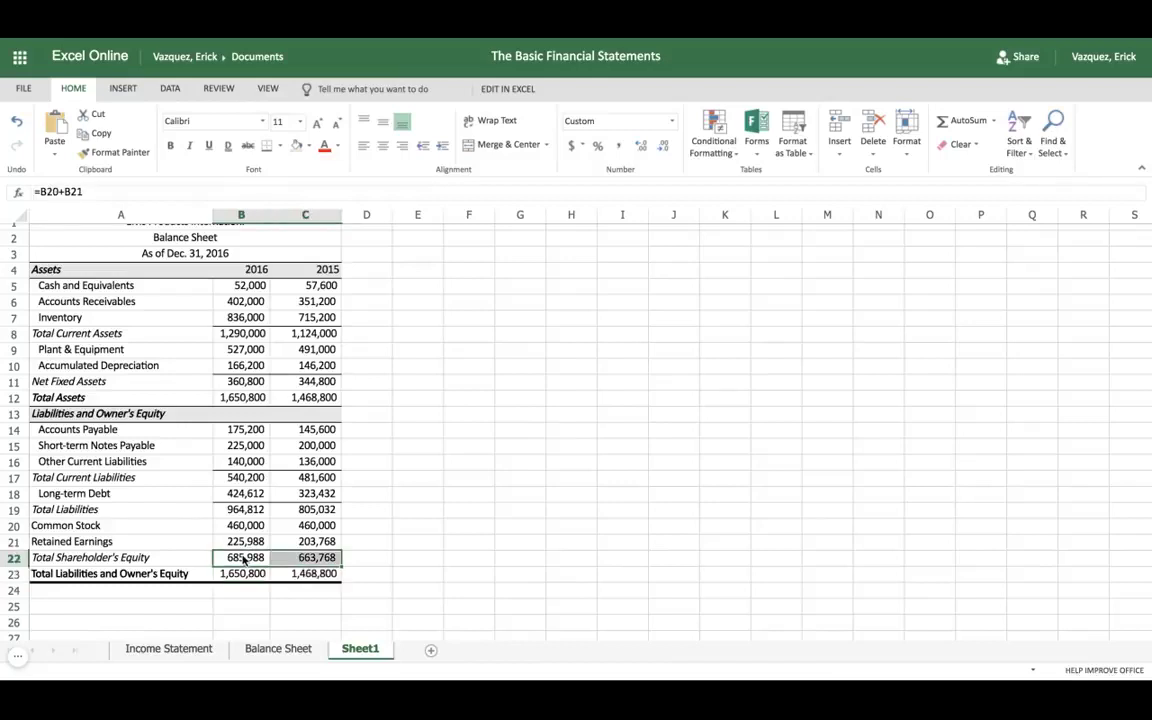
left_click(268, 147)
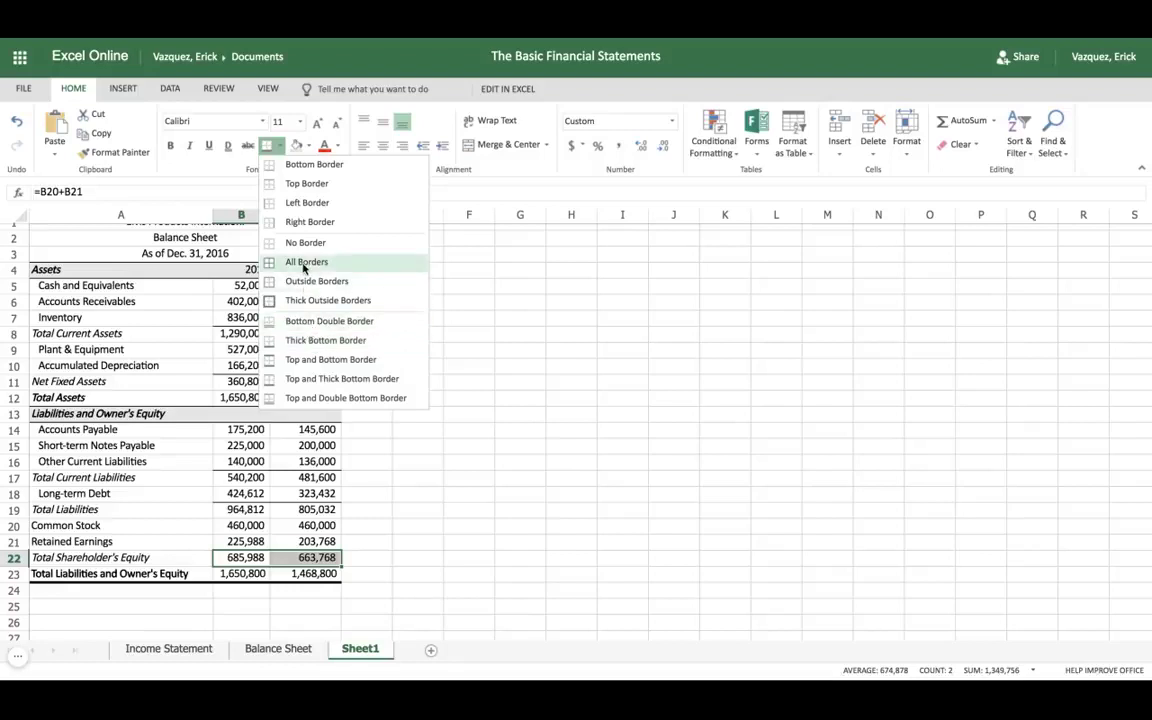
left_click(312, 360)
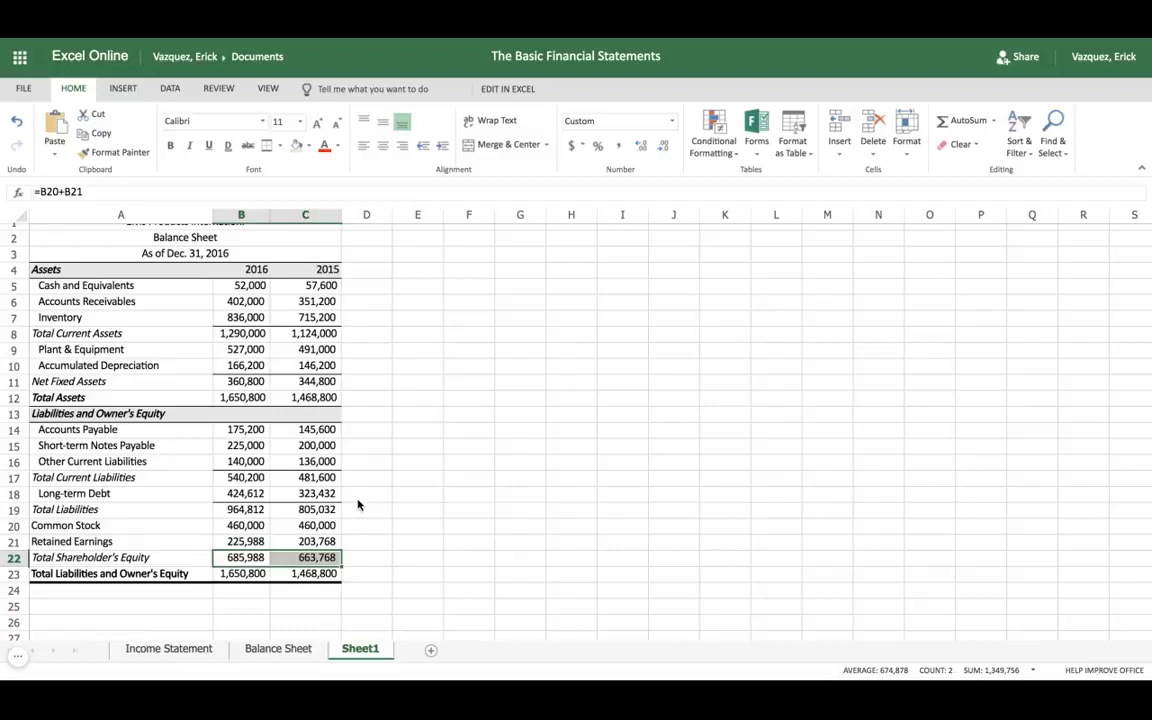
left_click(261, 479)
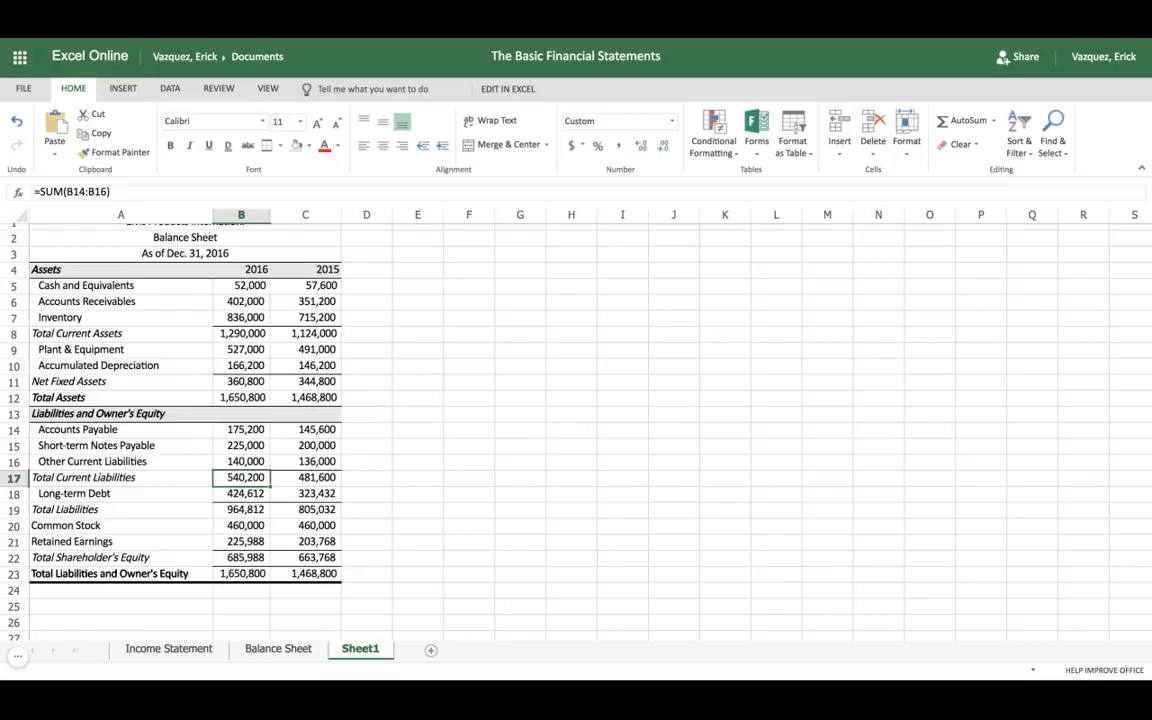
Step: Bold the Total Assets figures in B12:C12 and the grand totals in B23:C23
left_click_drag(249, 384, 305, 382)
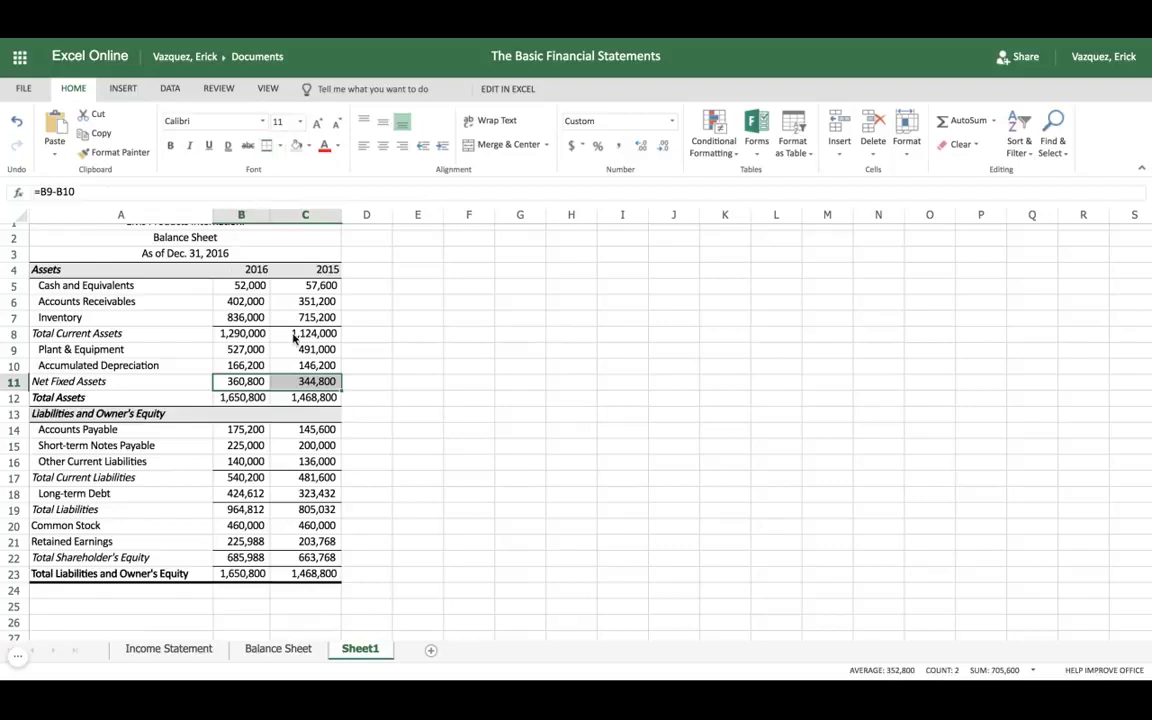
left_click(322, 399)
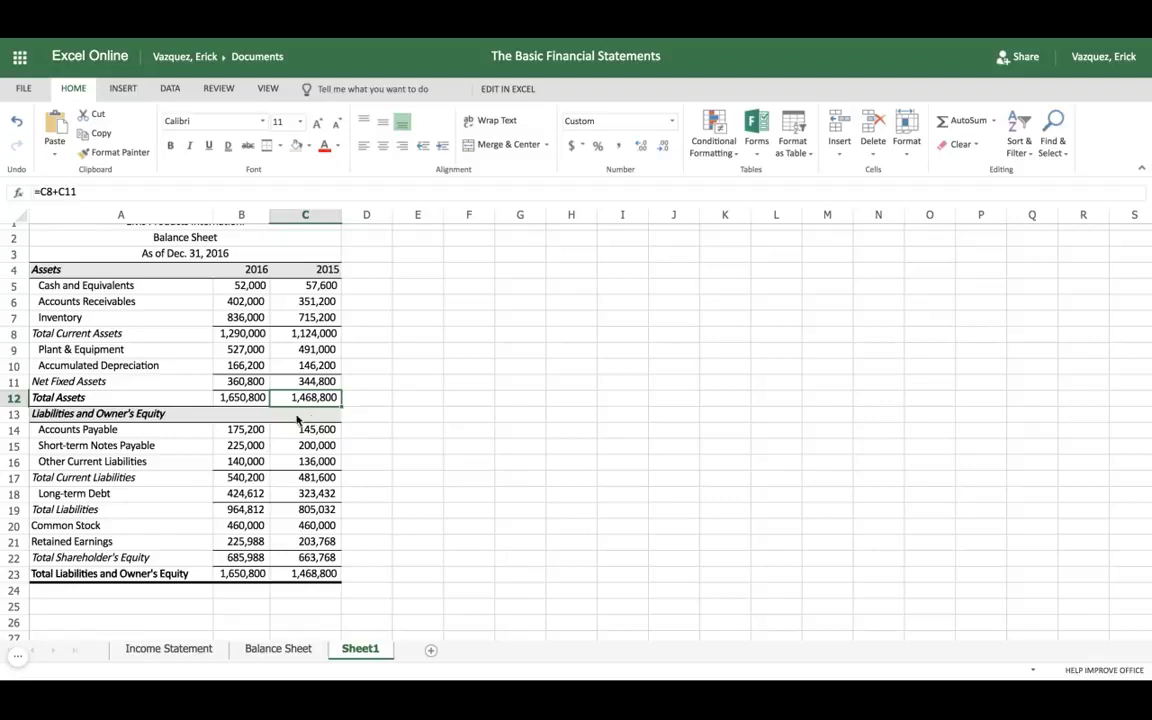
left_click(242, 398)
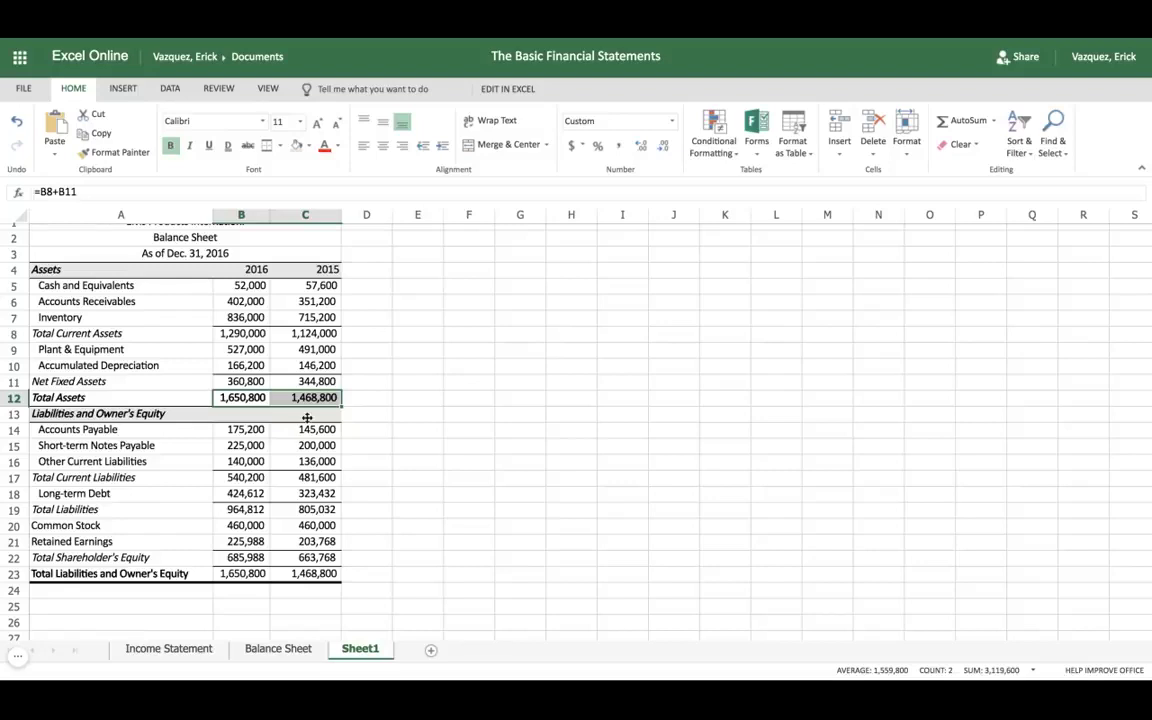
left_click(246, 576)
key("shift+Right")
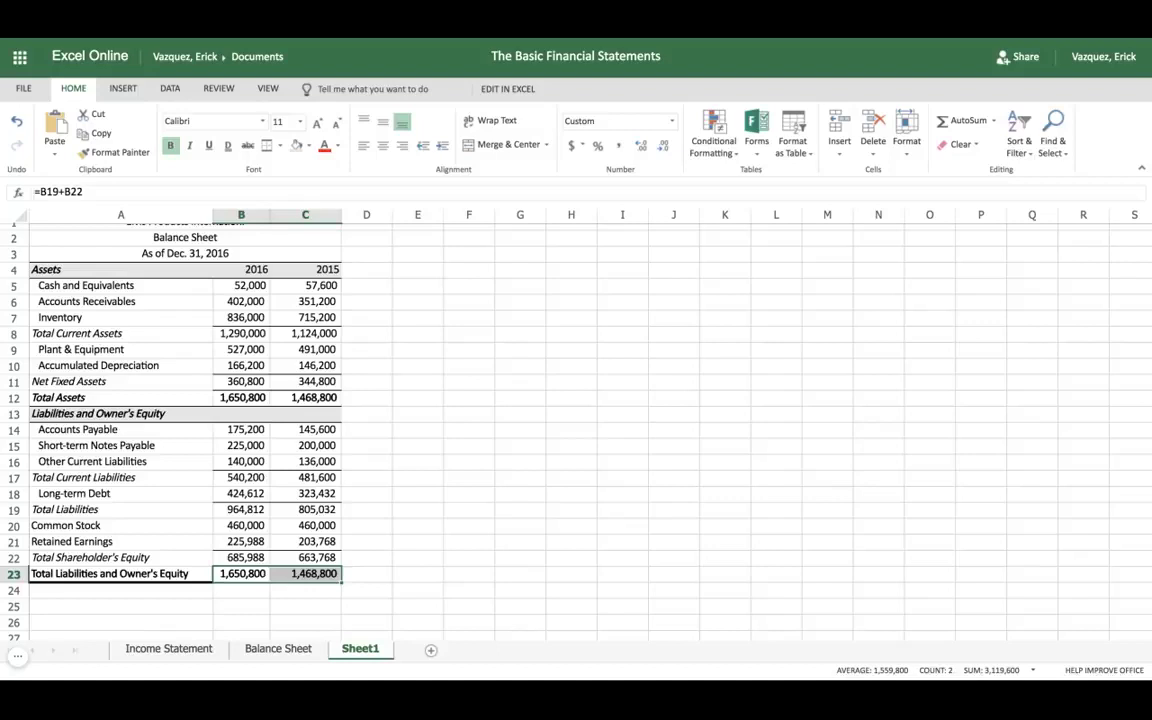
scroll(245, 540, "up", 1)
Step: Compare Sheet1 against the original Balance Sheet, then bold the title lines in A1:C3
left_click(401, 503)
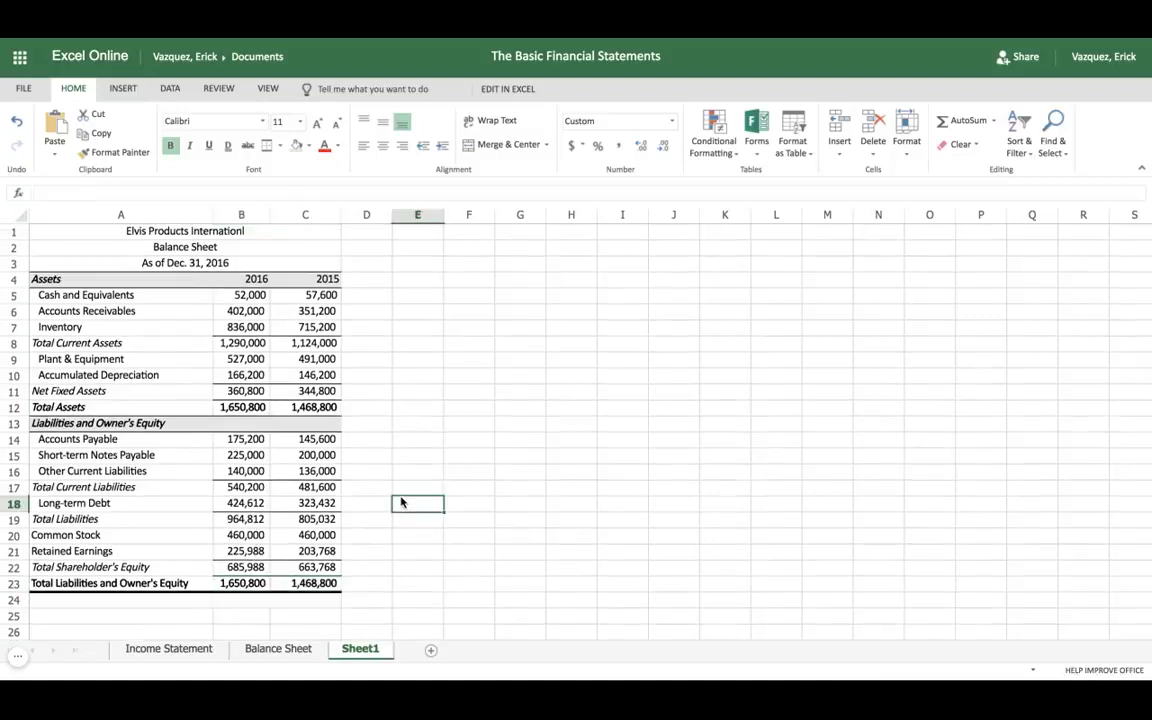
left_click(292, 650)
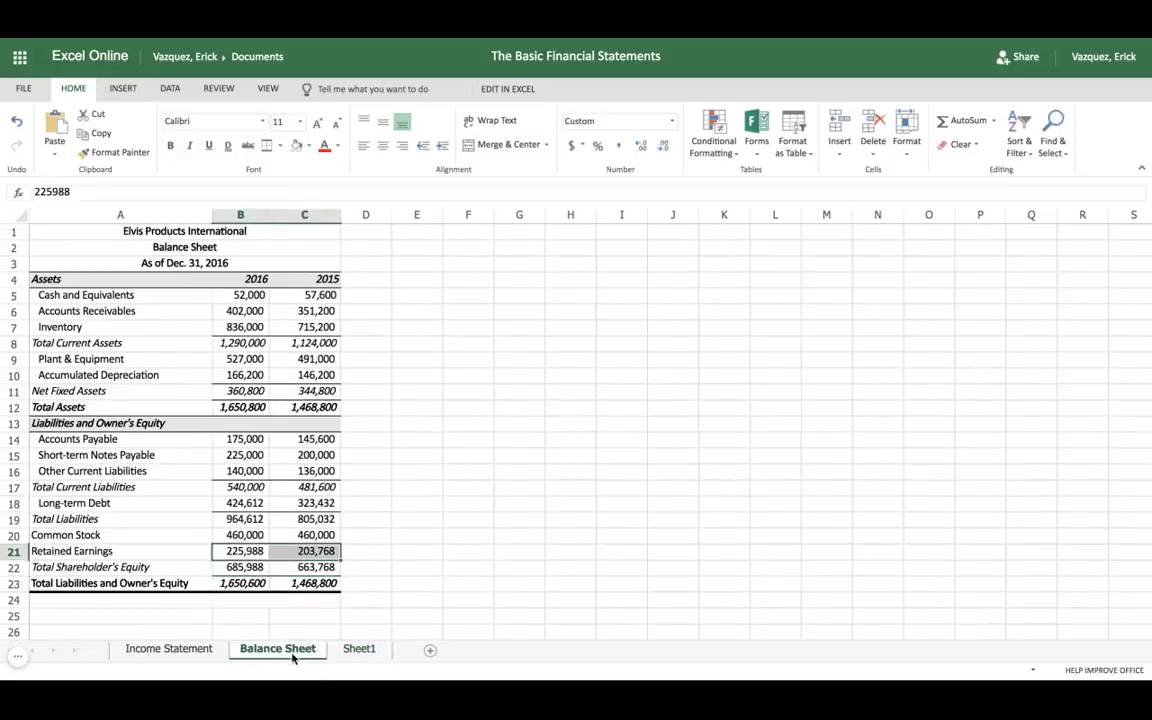
left_click(340, 650)
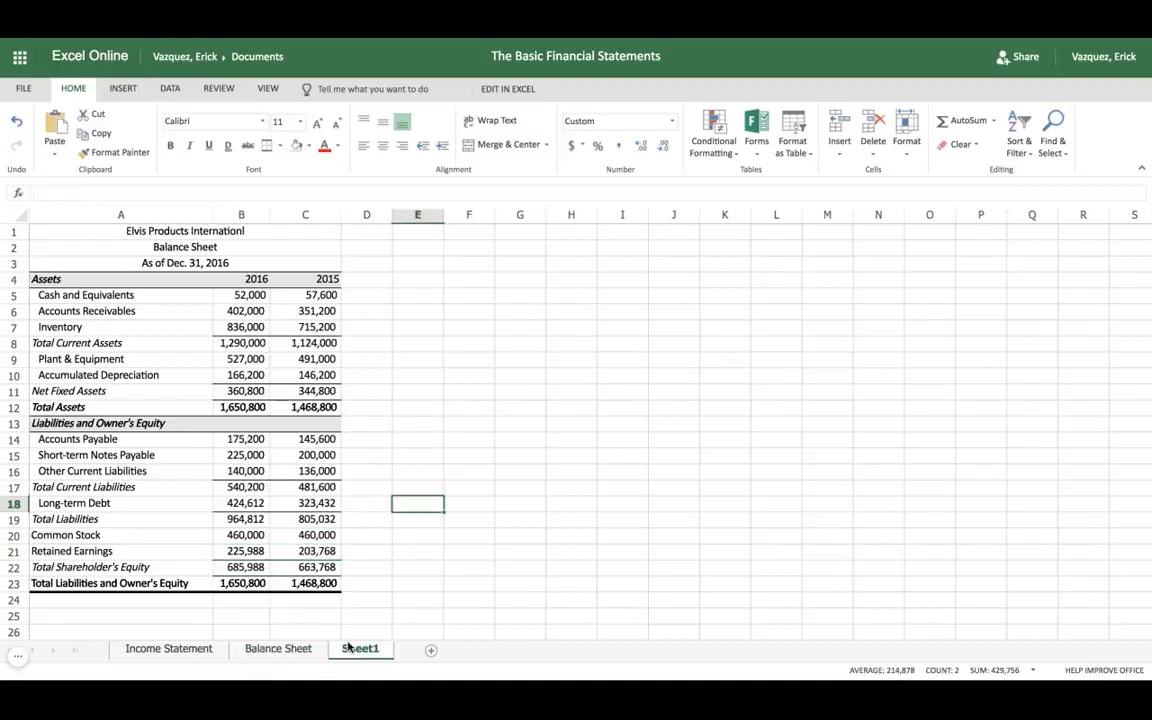
left_click(270, 651)
left_click(352, 650)
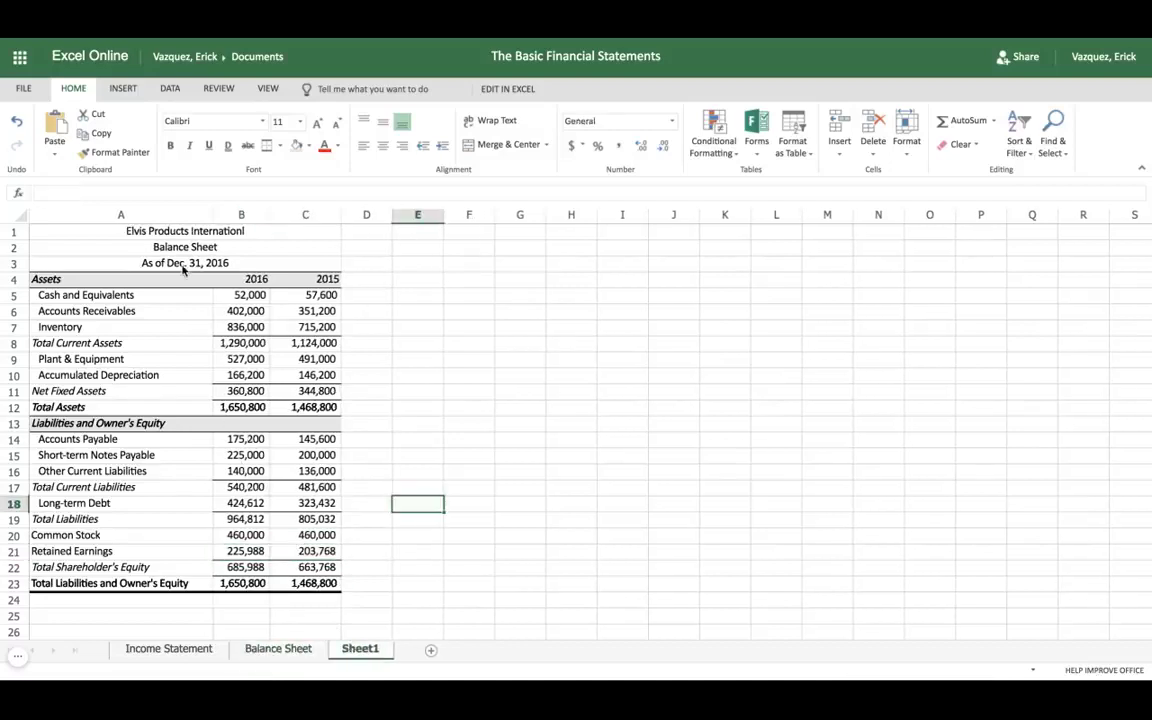
left_click_drag(174, 237, 174, 245)
key("ctrl+b")
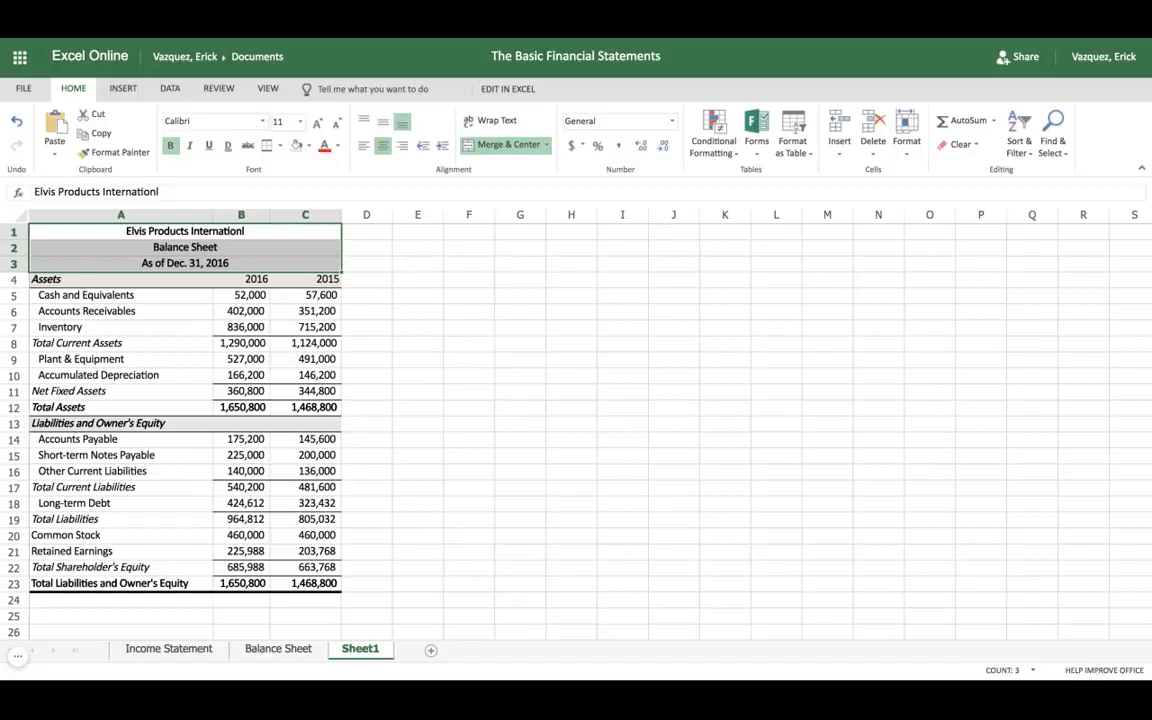
Step: Pass through the Income Statement to the original Balance Sheet and scroll through it
left_click(168, 649)
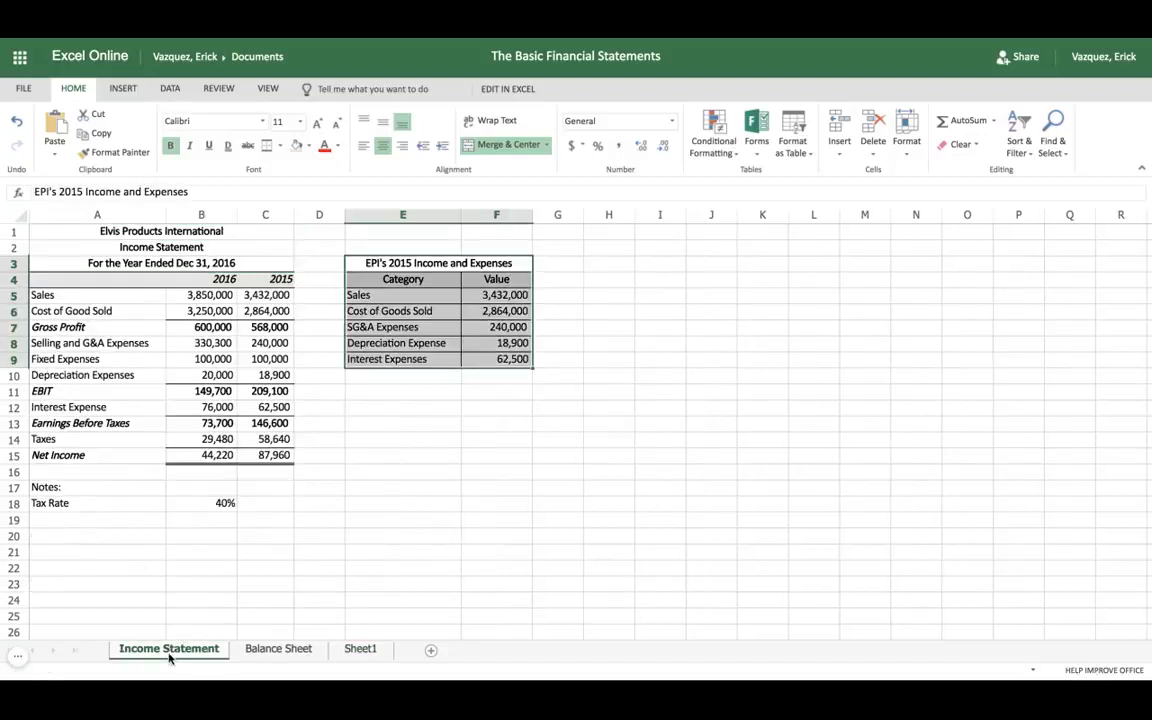
left_click(252, 650)
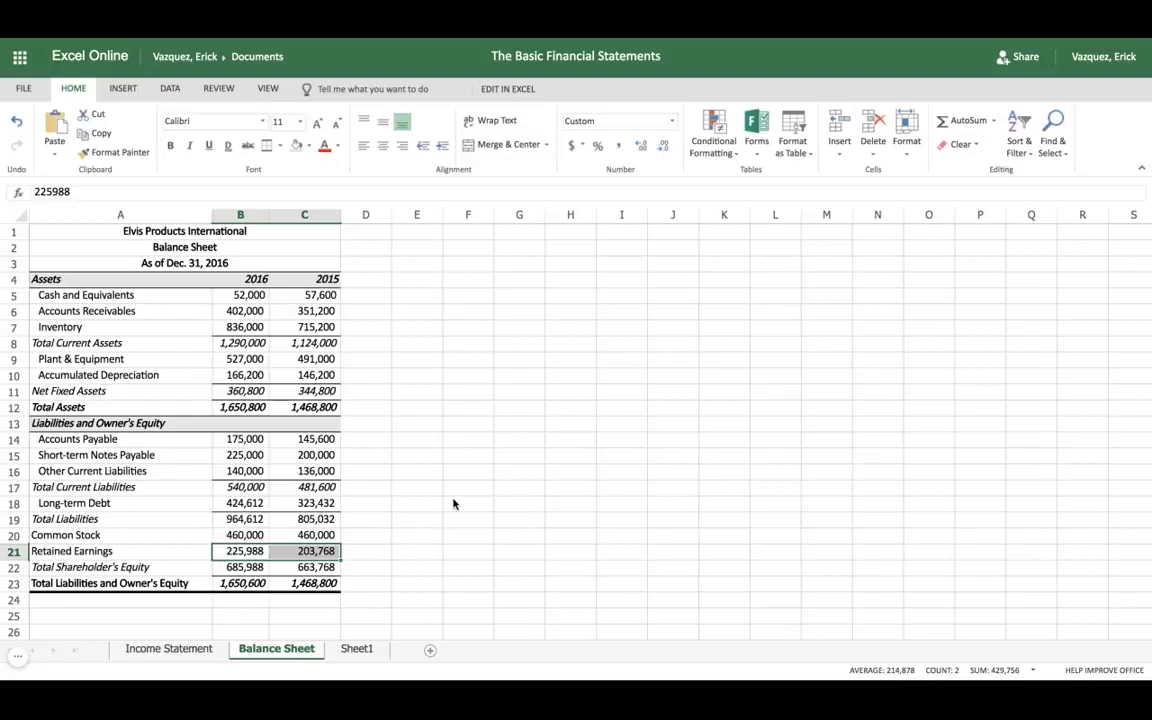
scroll(457, 503, "down", 2)
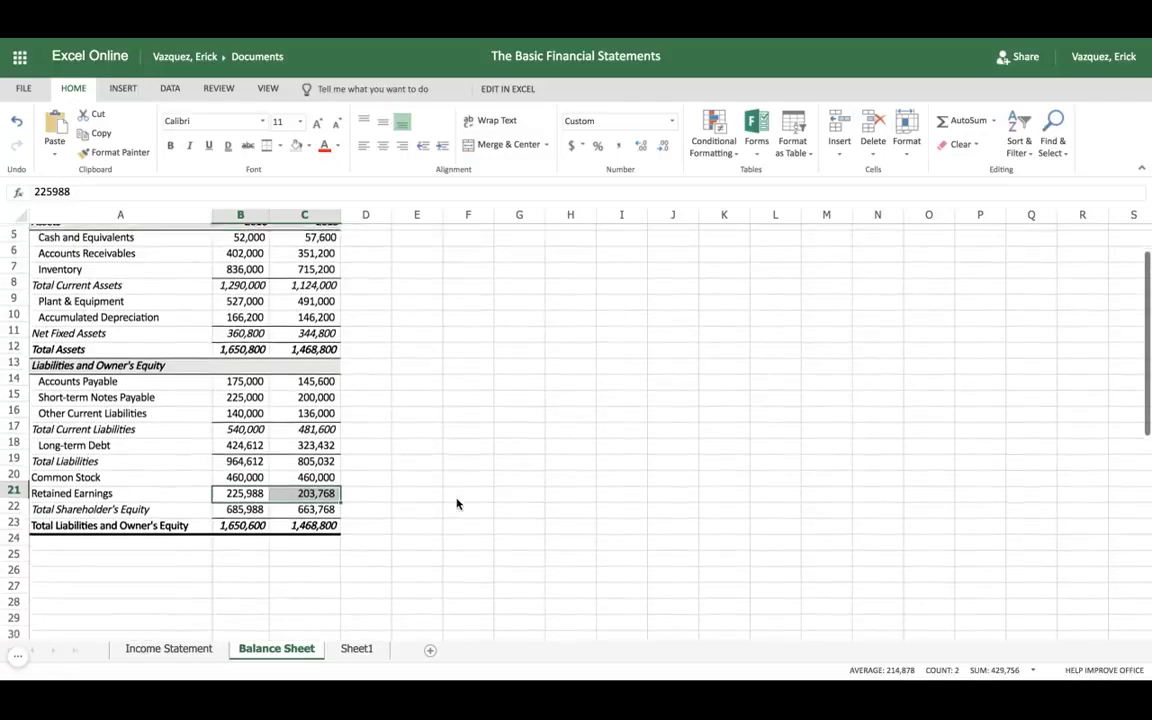
scroll(457, 503, "up", 2)
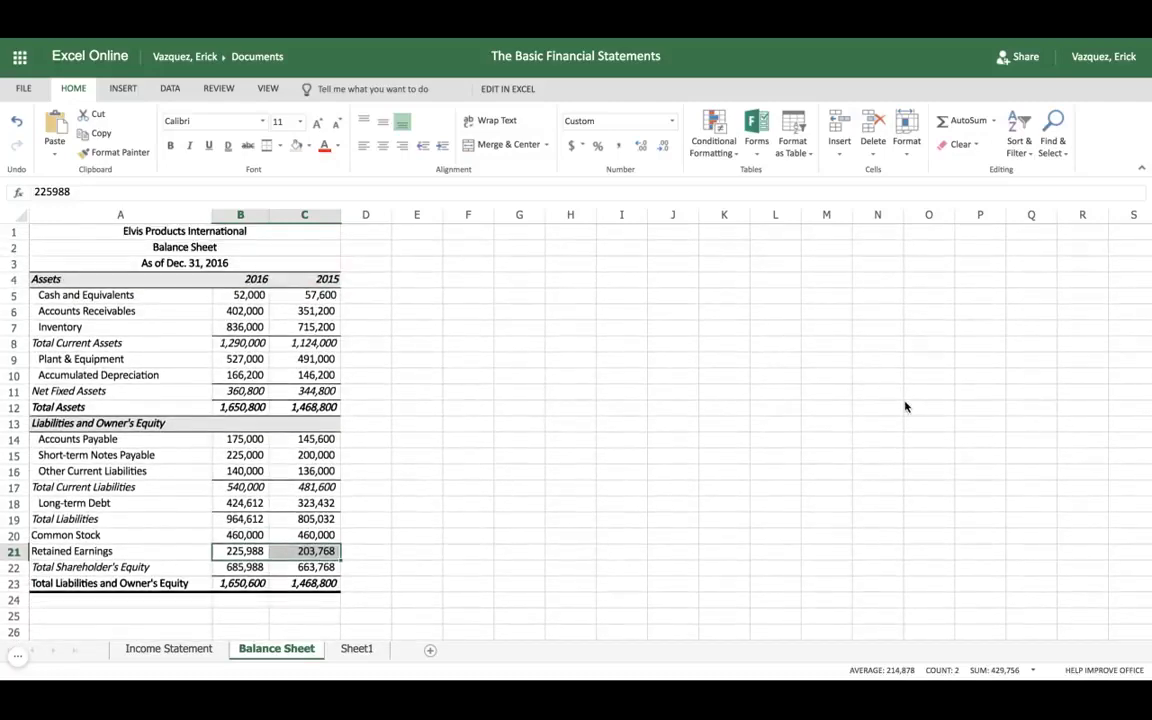